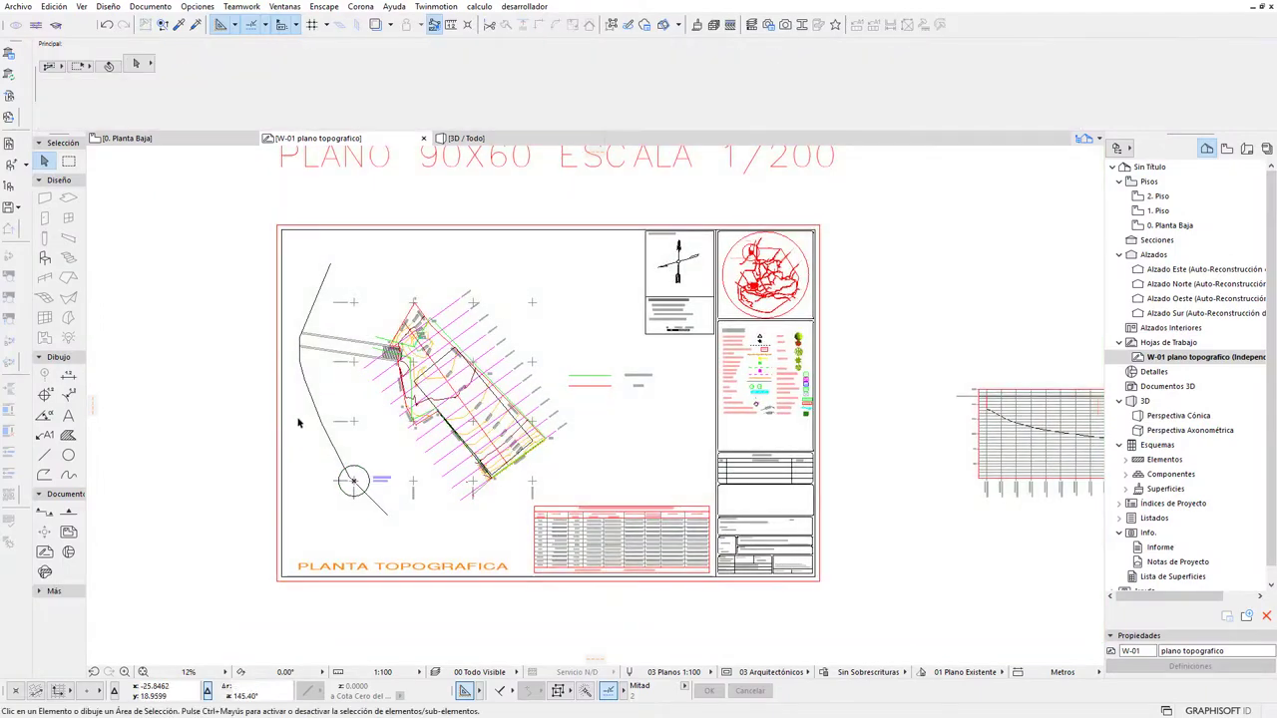
Zoom the W-01 sheet onto the circled coordinate point N=2071600, E=703200.
scroll(423, 403, "up", 2)
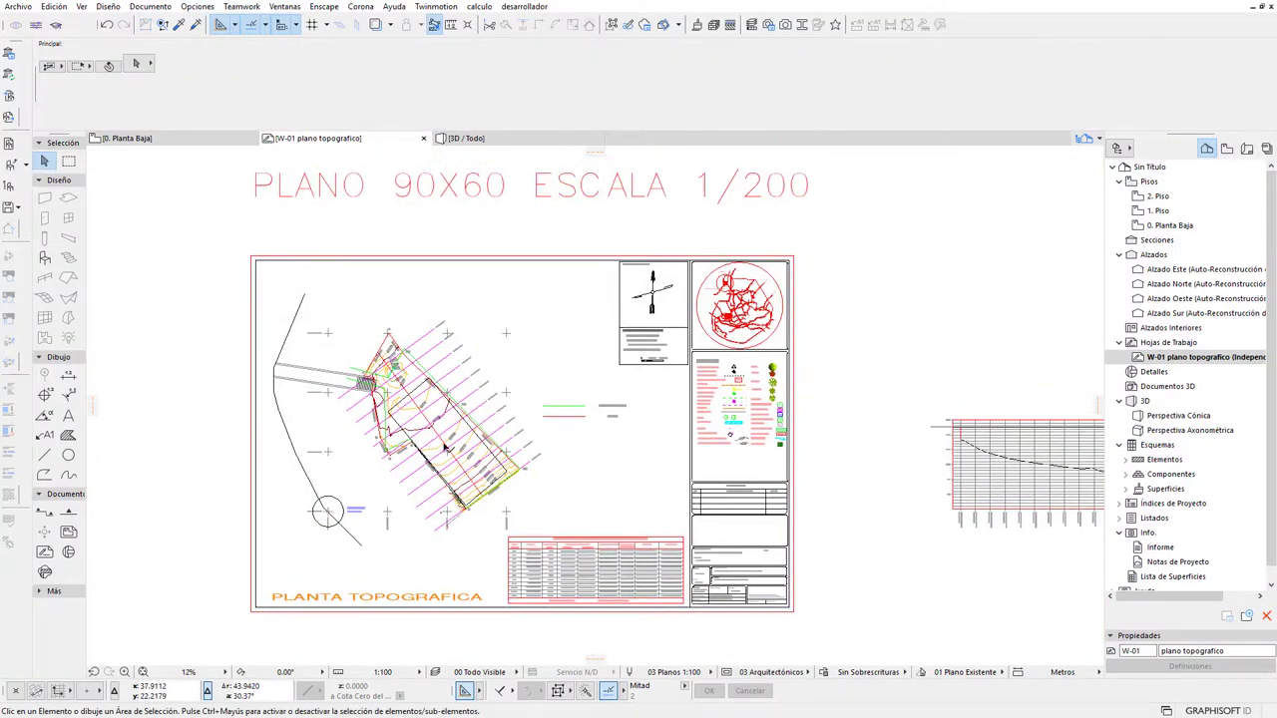
scroll(432, 483, "up", 2)
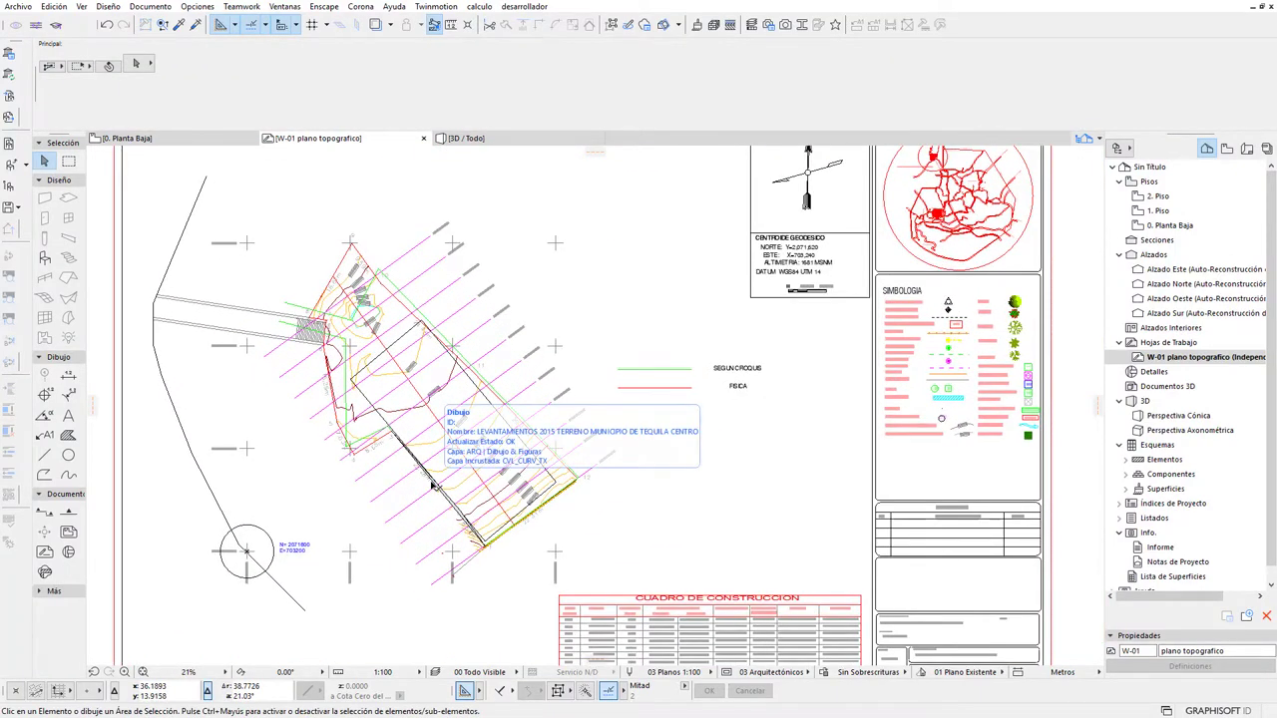
scroll(440, 473, "down", 1)
scroll(440, 472, "down", 1)
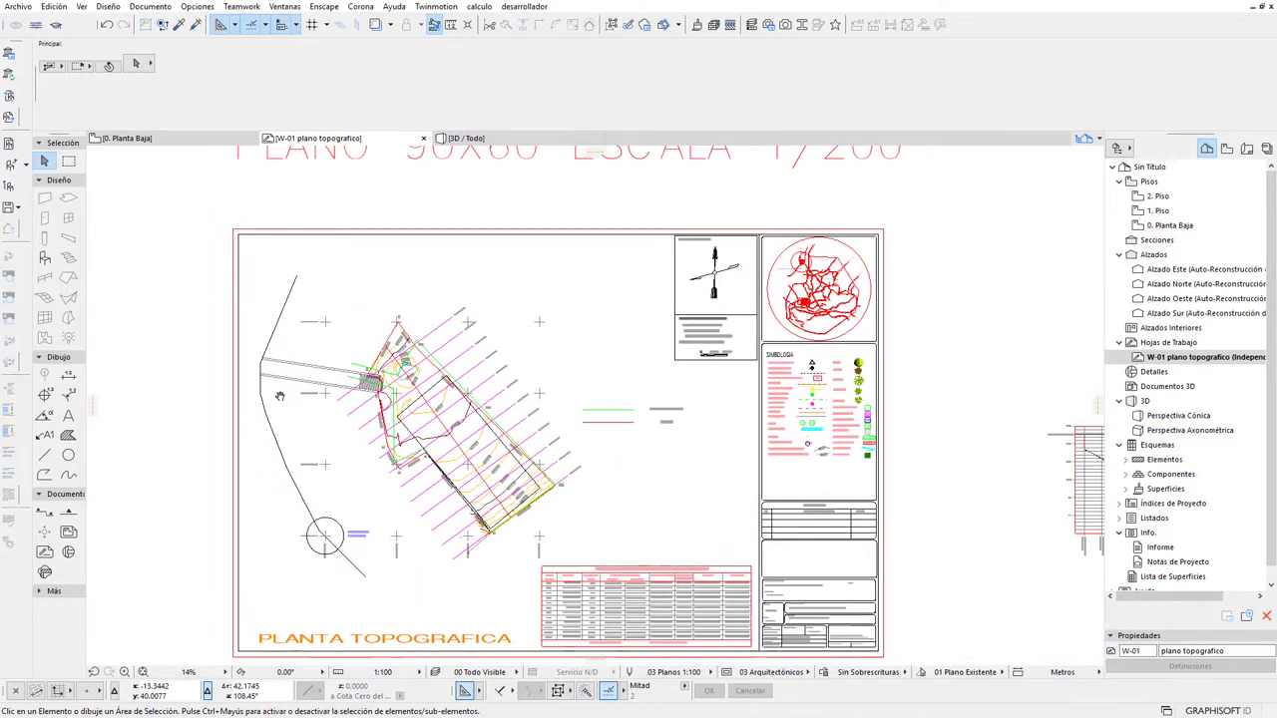
scroll(329, 562, "up", 8)
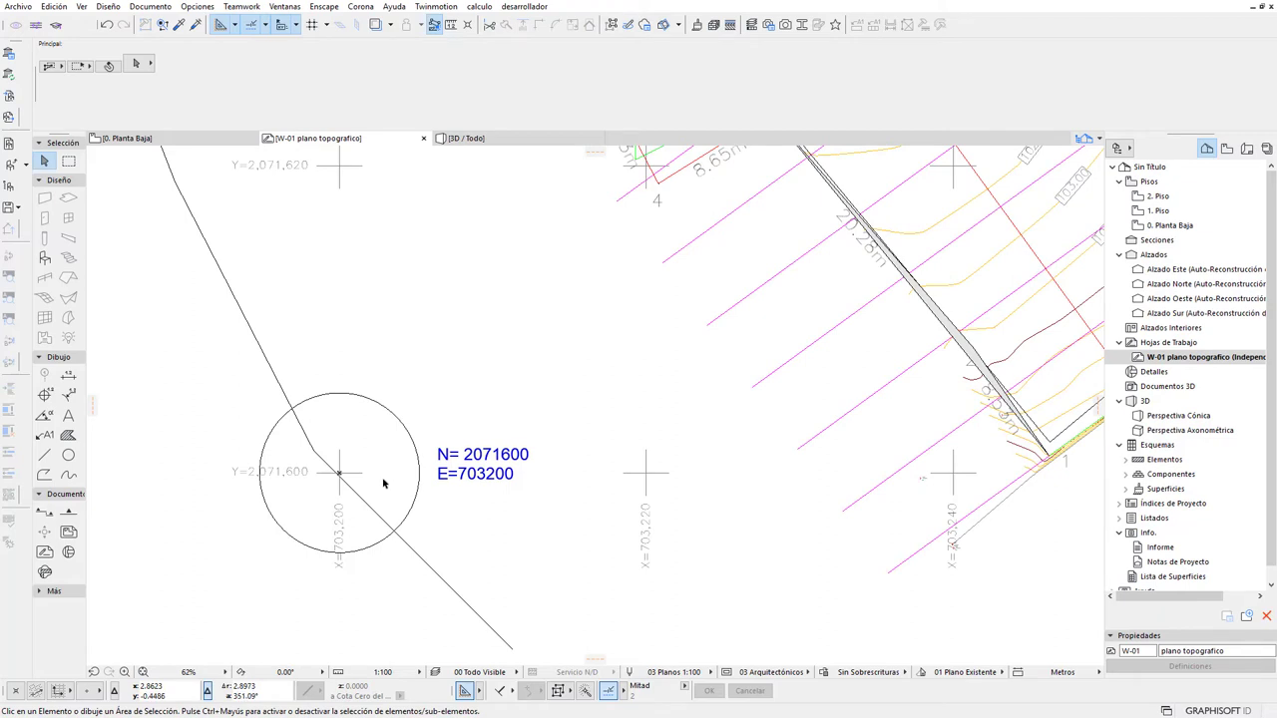
scroll(383, 483, "down", 1)
left_click(198, 7)
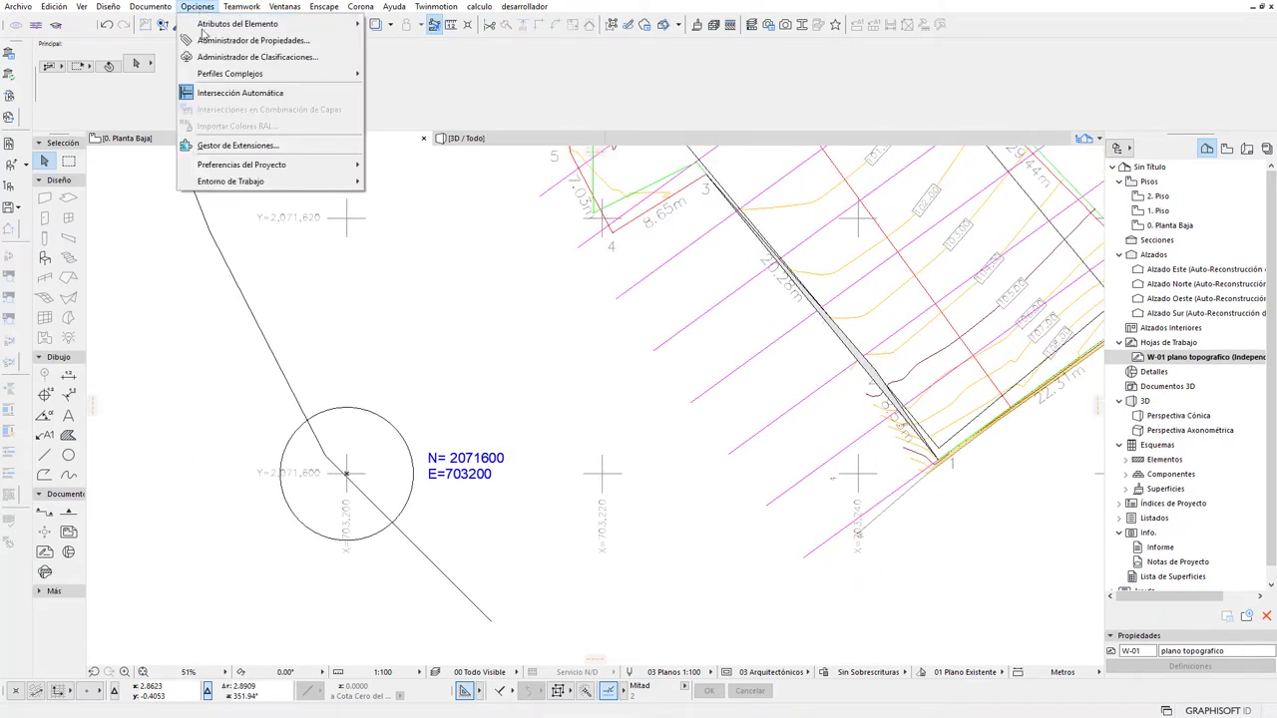
mouse_move(241, 165)
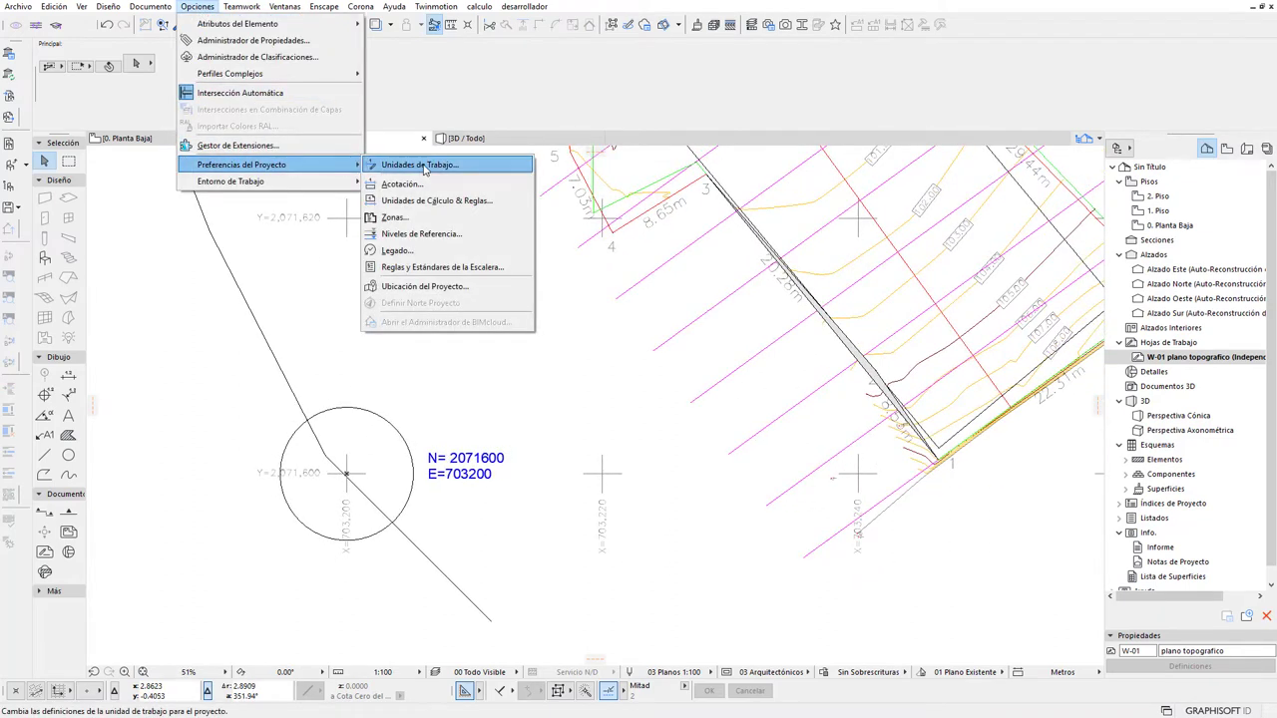
Show the project location's latitude 19° 23' 20.5" and longitude 99° 10' 25.2", then launch Google Earth Pro.
left_click(454, 287)
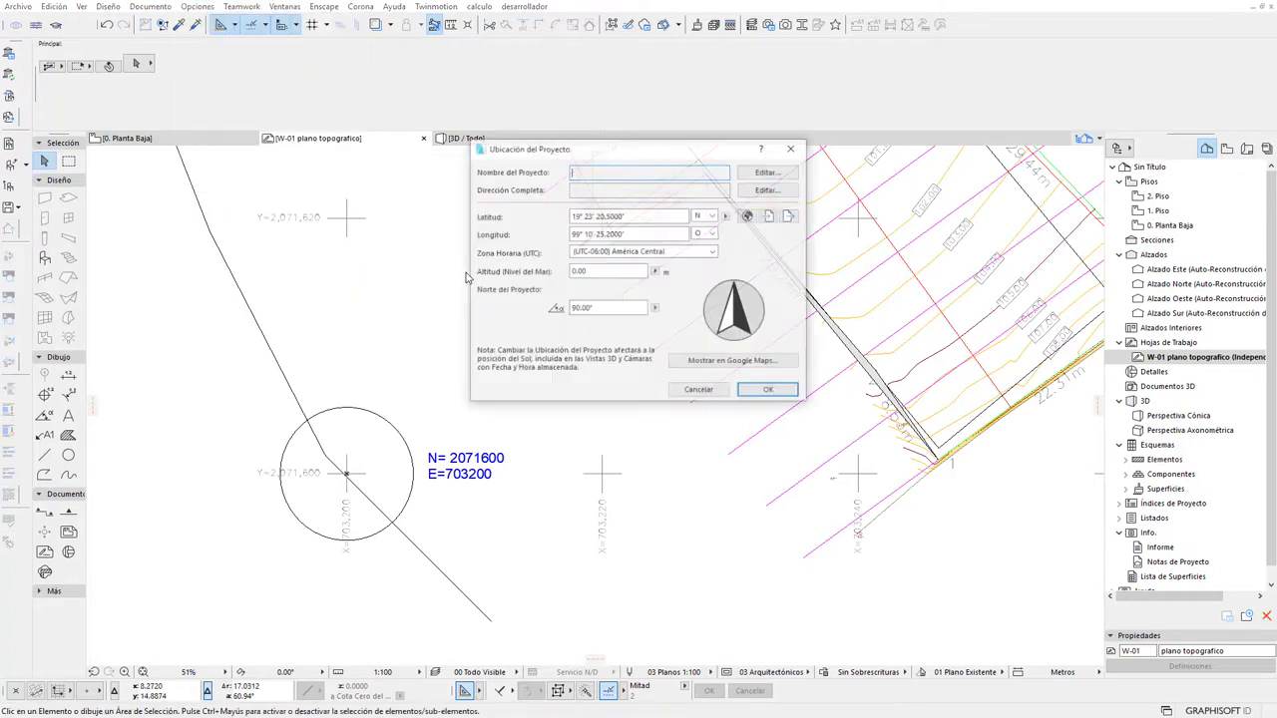
left_click(634, 218)
left_click(649, 235)
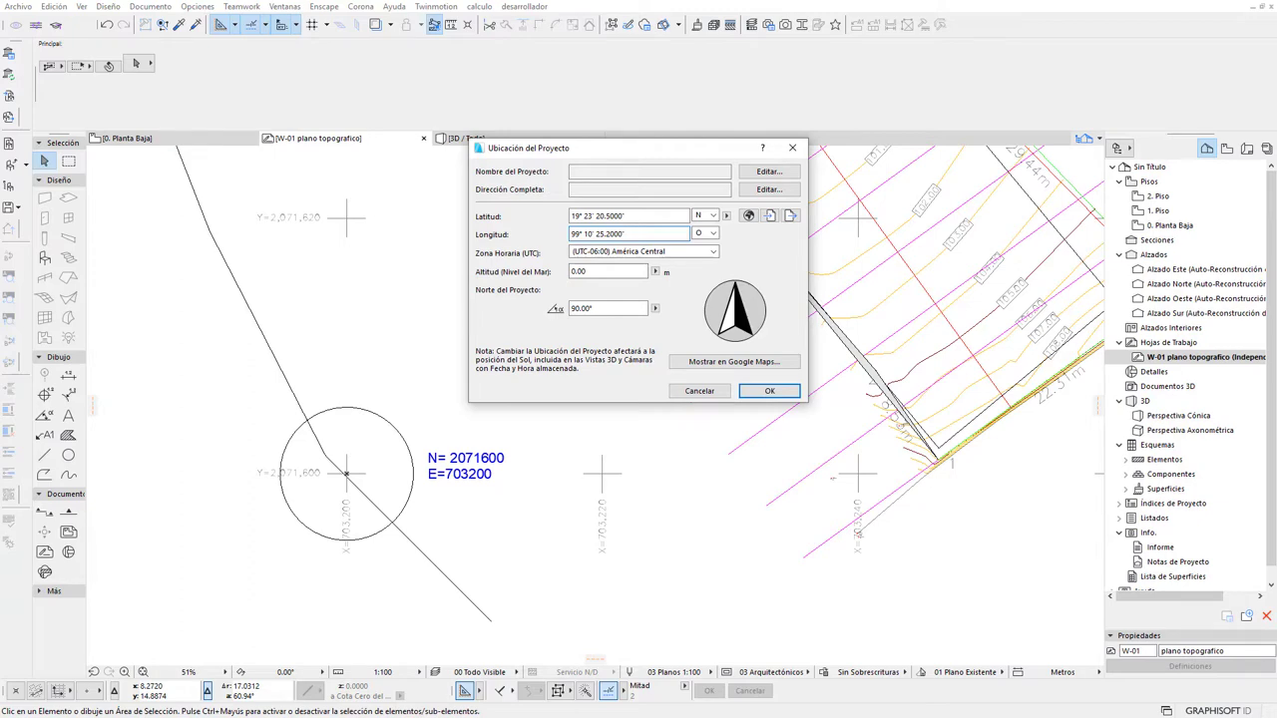
left_click(832, 478)
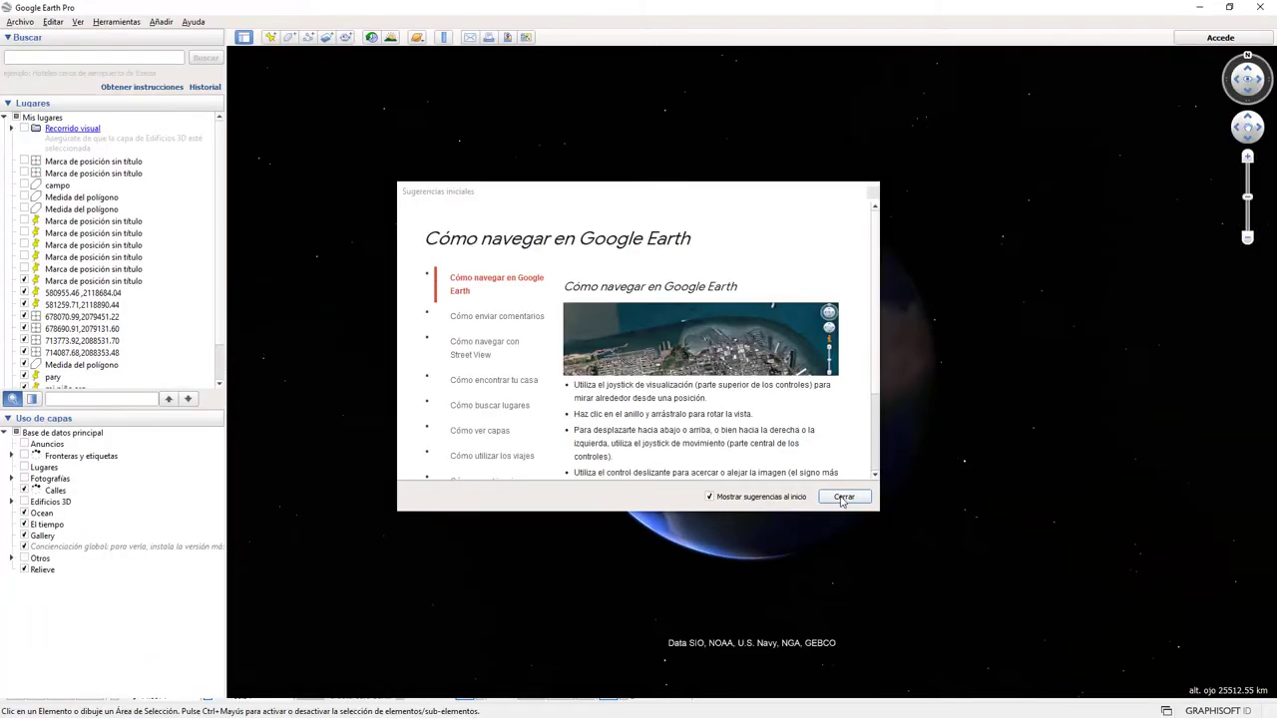
Dismiss the startup tips and set the coordinate display to Universal Transverse Mercator.
left_click(844, 496)
left_click(112, 22)
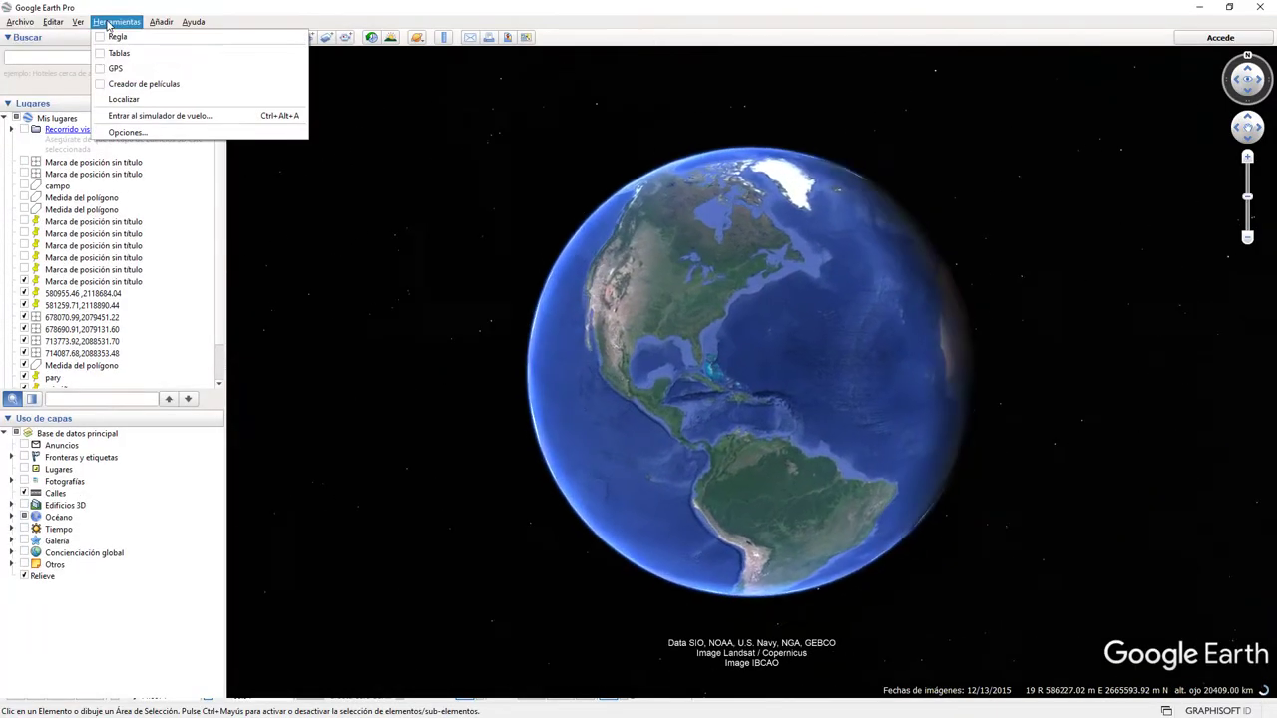
left_click(140, 130)
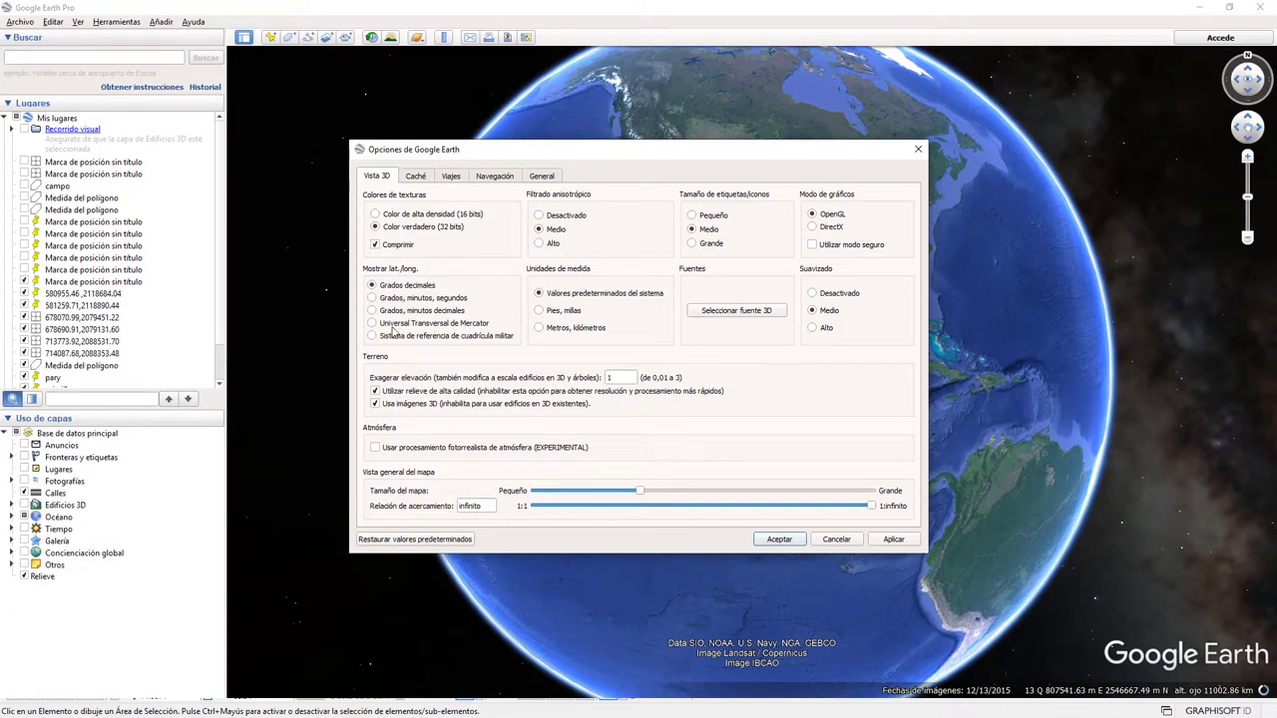
left_click(392, 327)
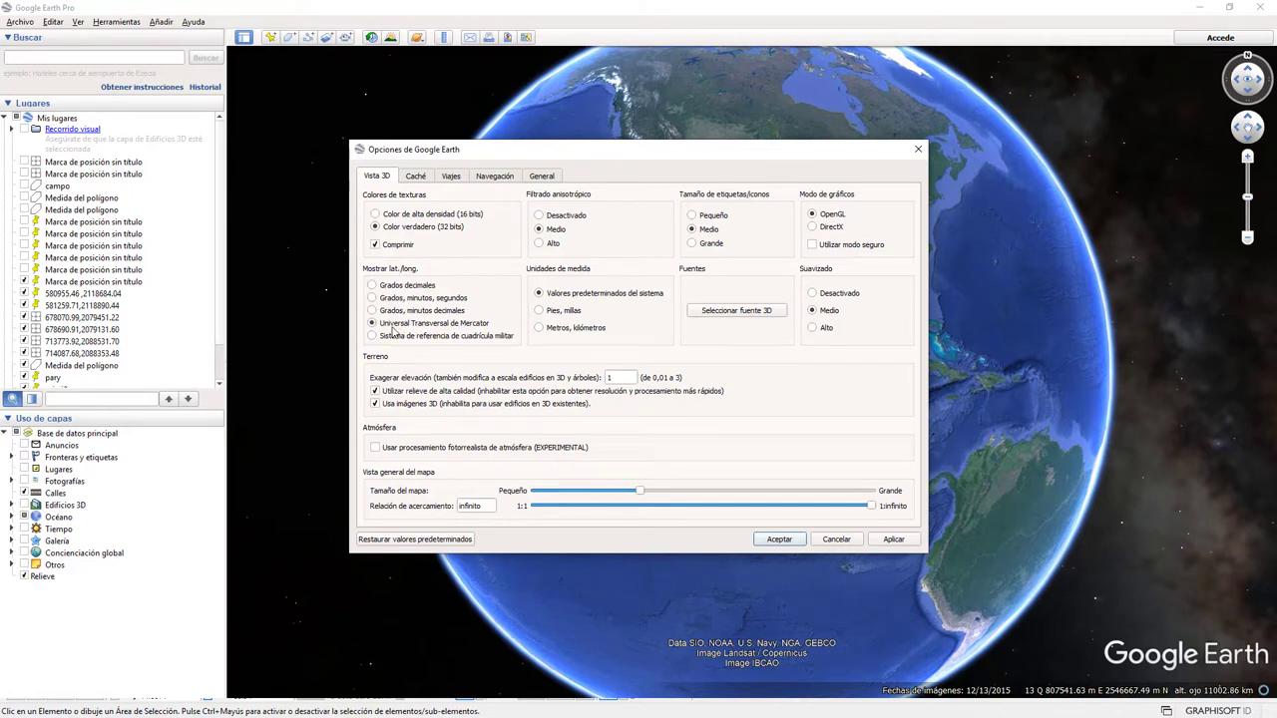
left_click(887, 541)
left_click(772, 539)
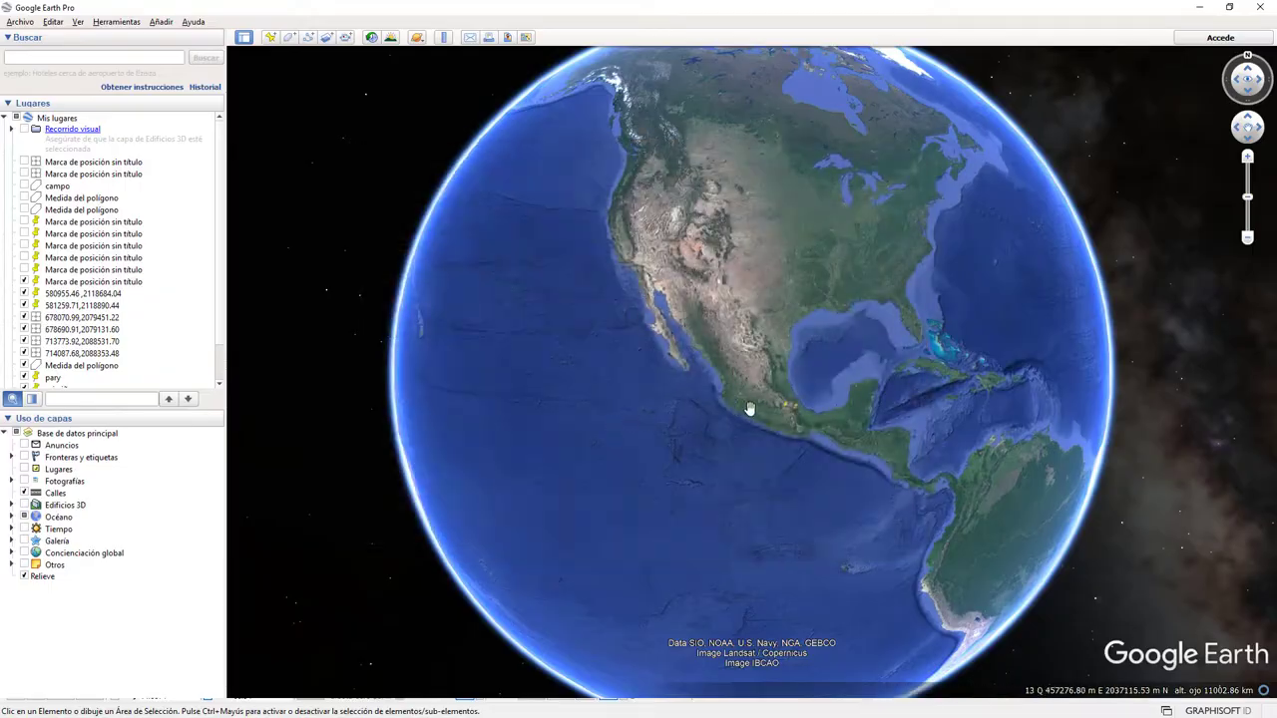
Zoom into the mountainous terrain of central Mexico and pan to a nearby stretch.
scroll(749, 409, "up", 5)
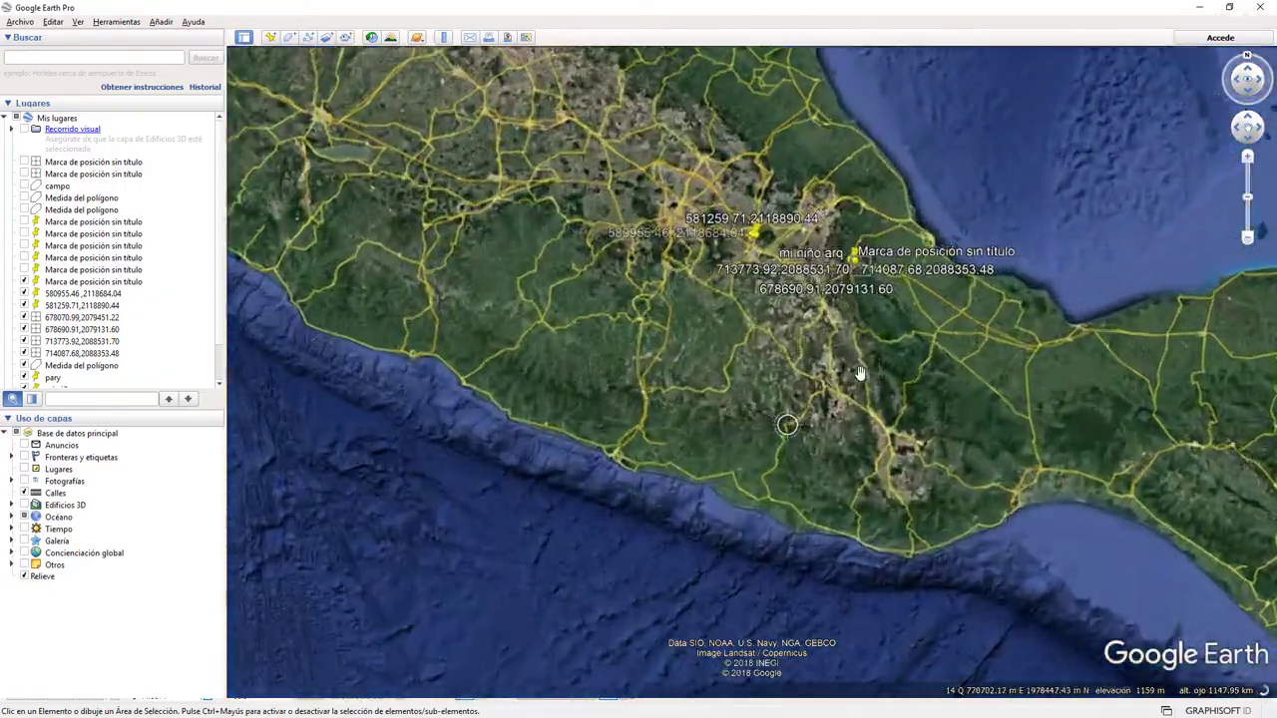
scroll(838, 349, "up", 5)
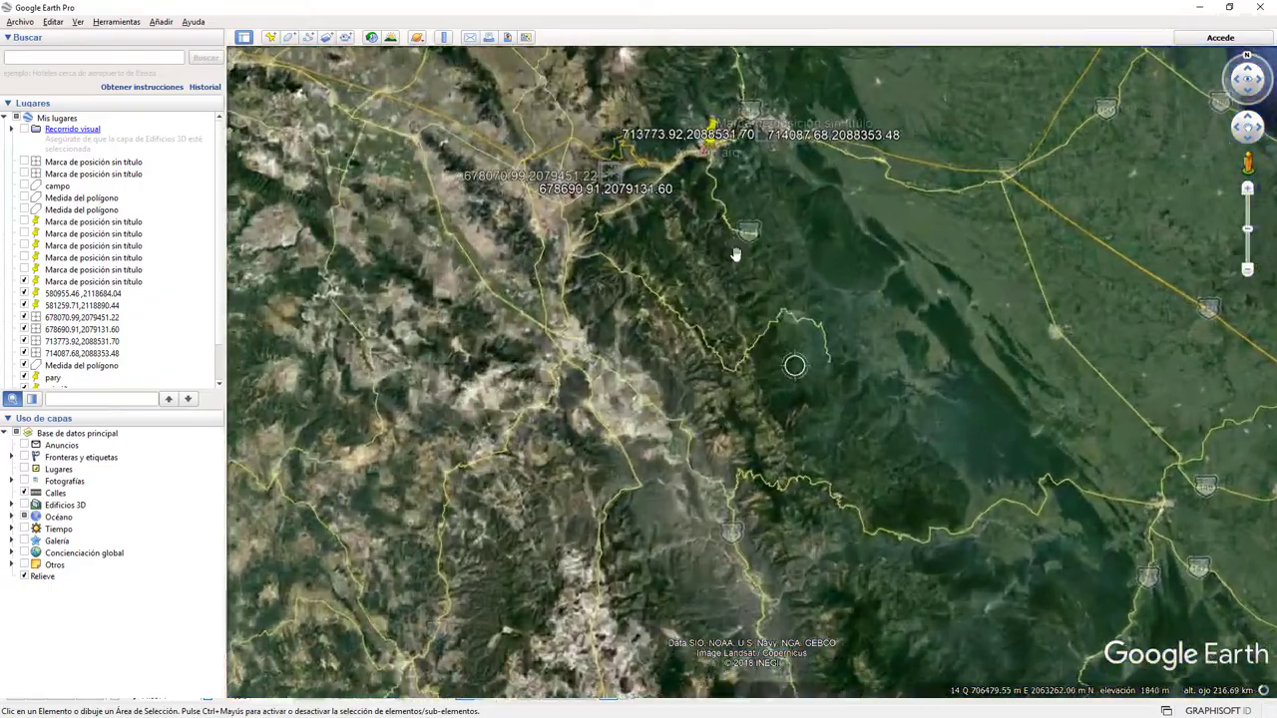
scroll(734, 254, "up", 5)
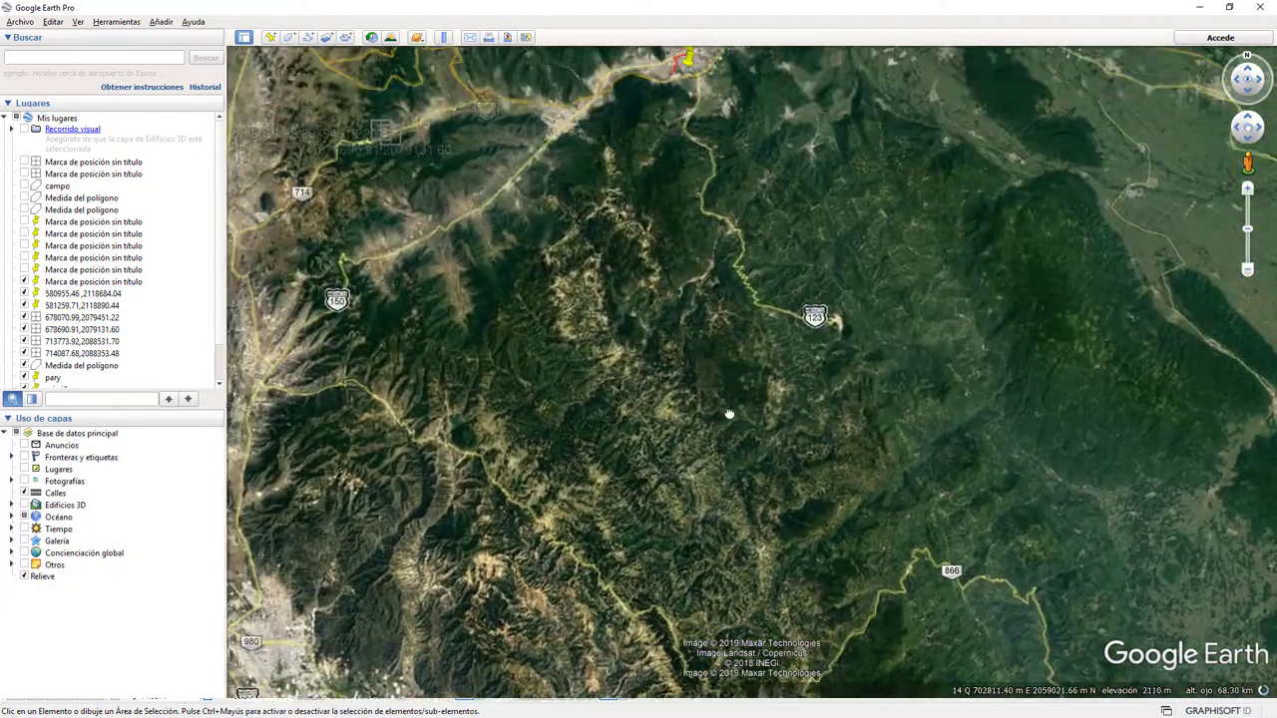
left_click_drag(729, 415, 565, 336)
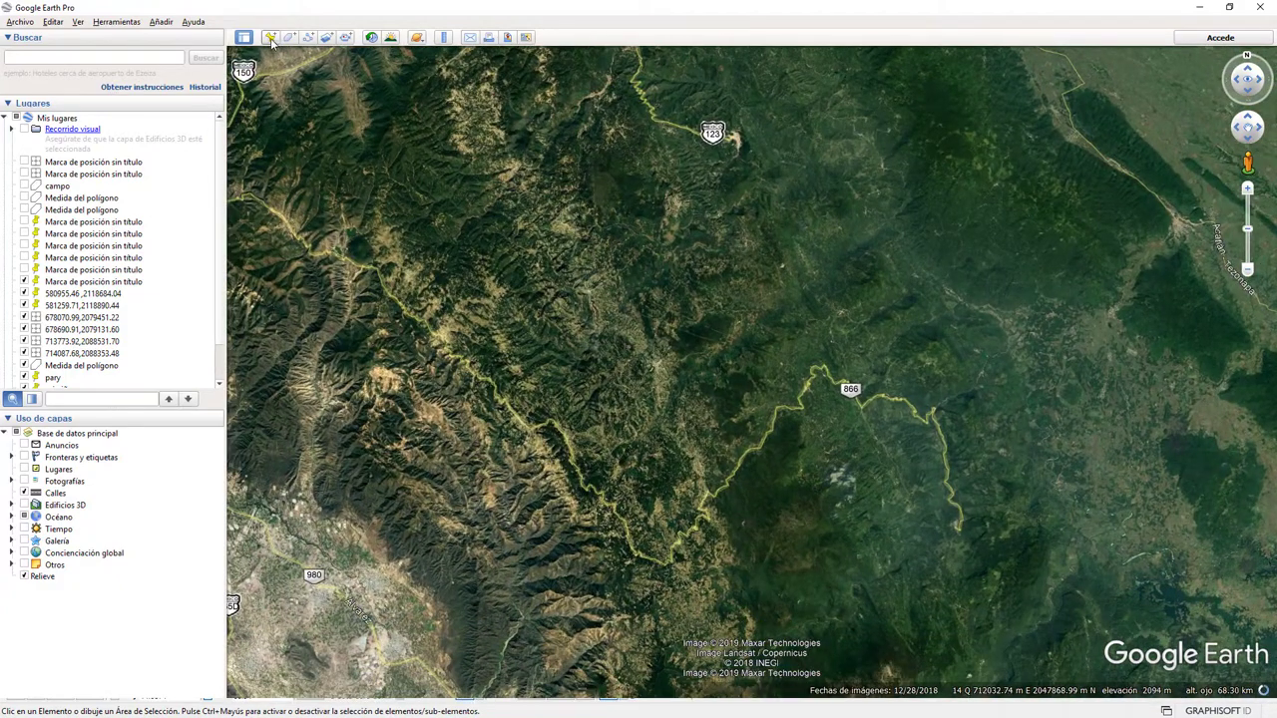
Add a new placemark and set its east coordinate to 703200, copied from the ARCHICAD label.
left_click(270, 38)
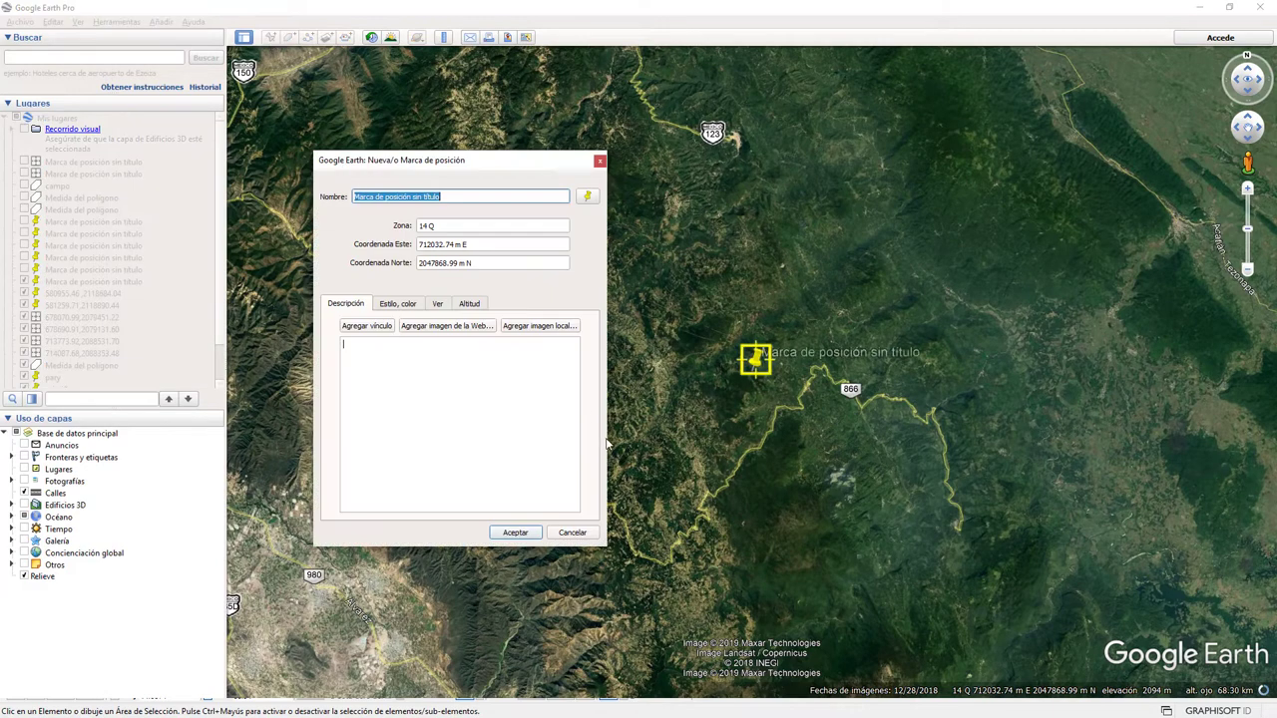
double_click(454, 244)
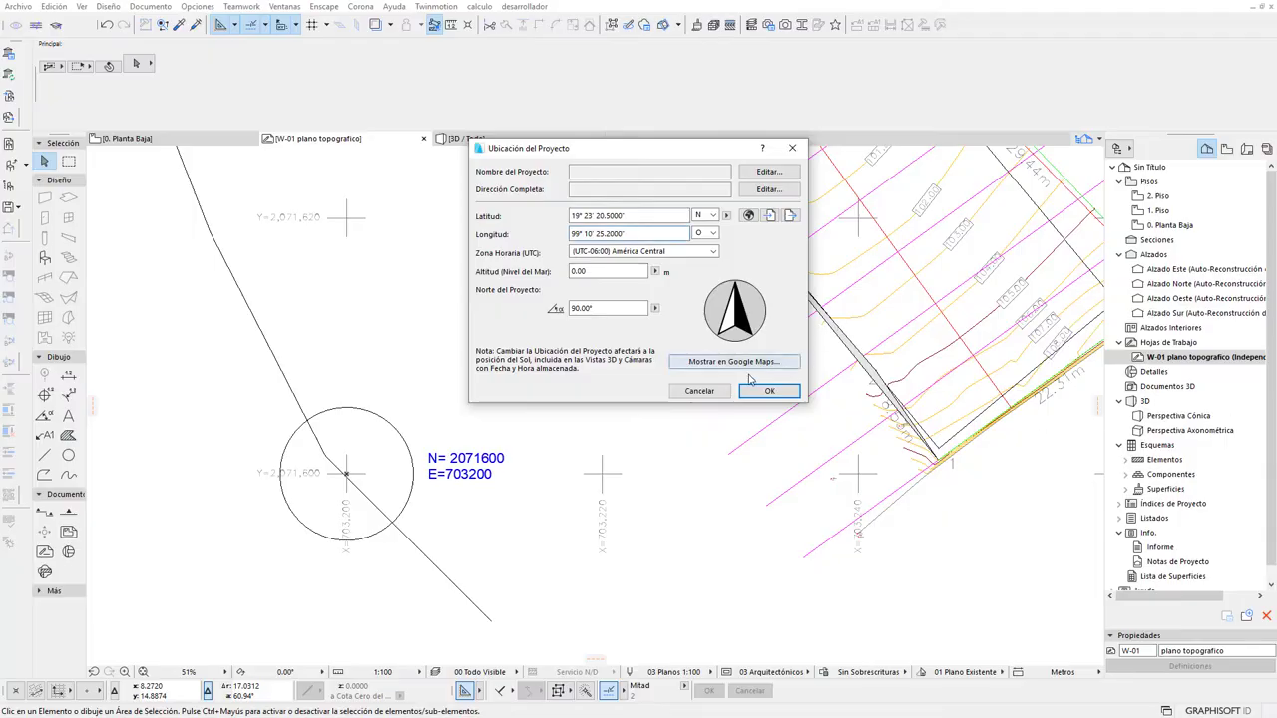
left_click(769, 390)
left_click(529, 499)
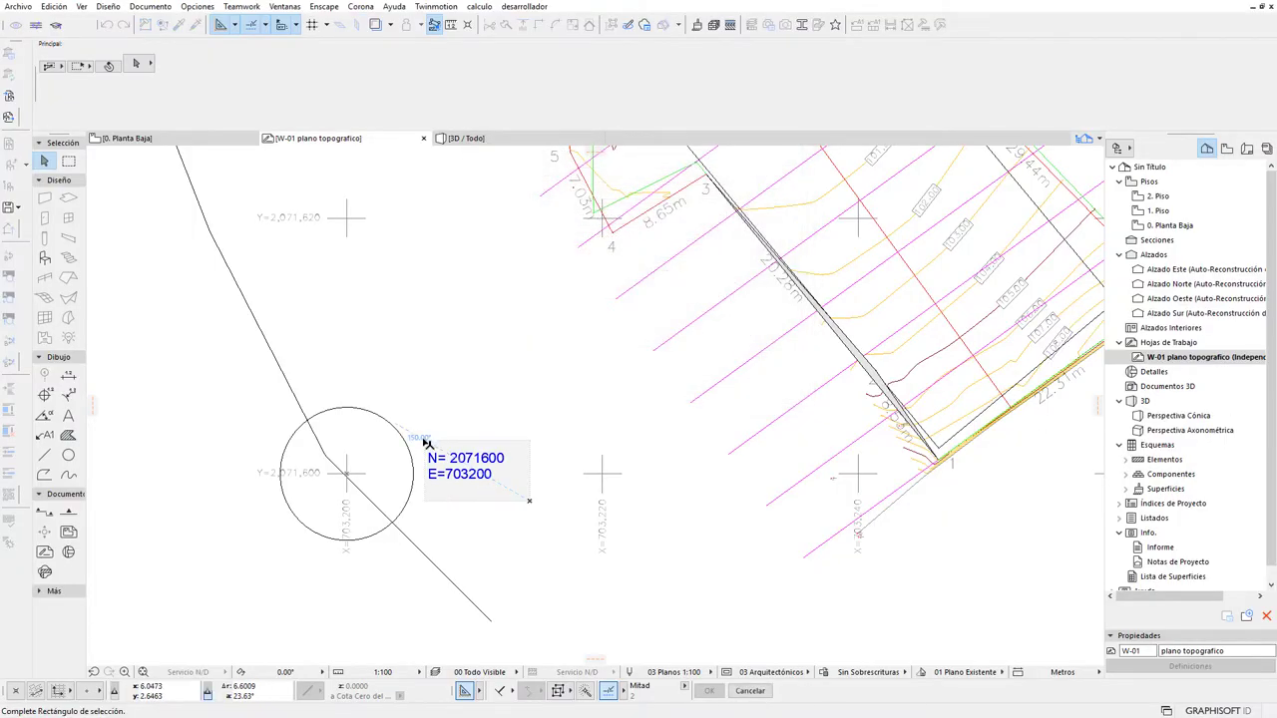
left_click(422, 442)
double_click(451, 477)
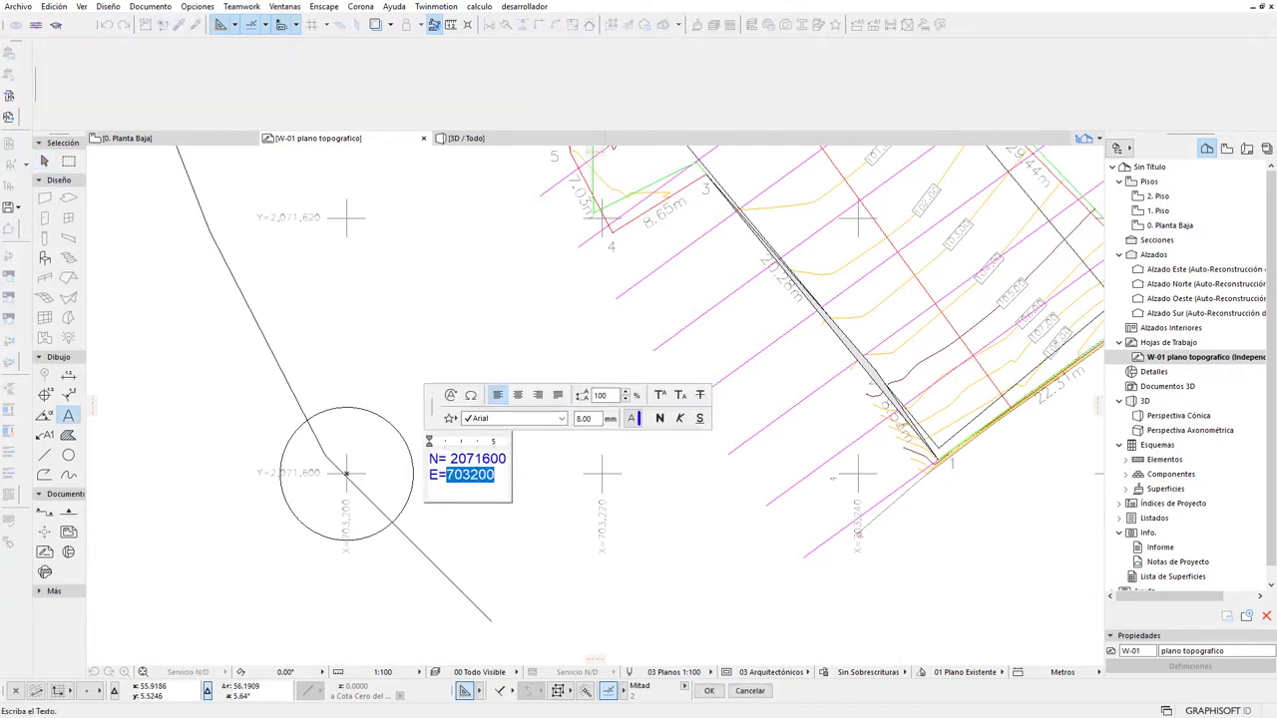
key("alt+Tab")
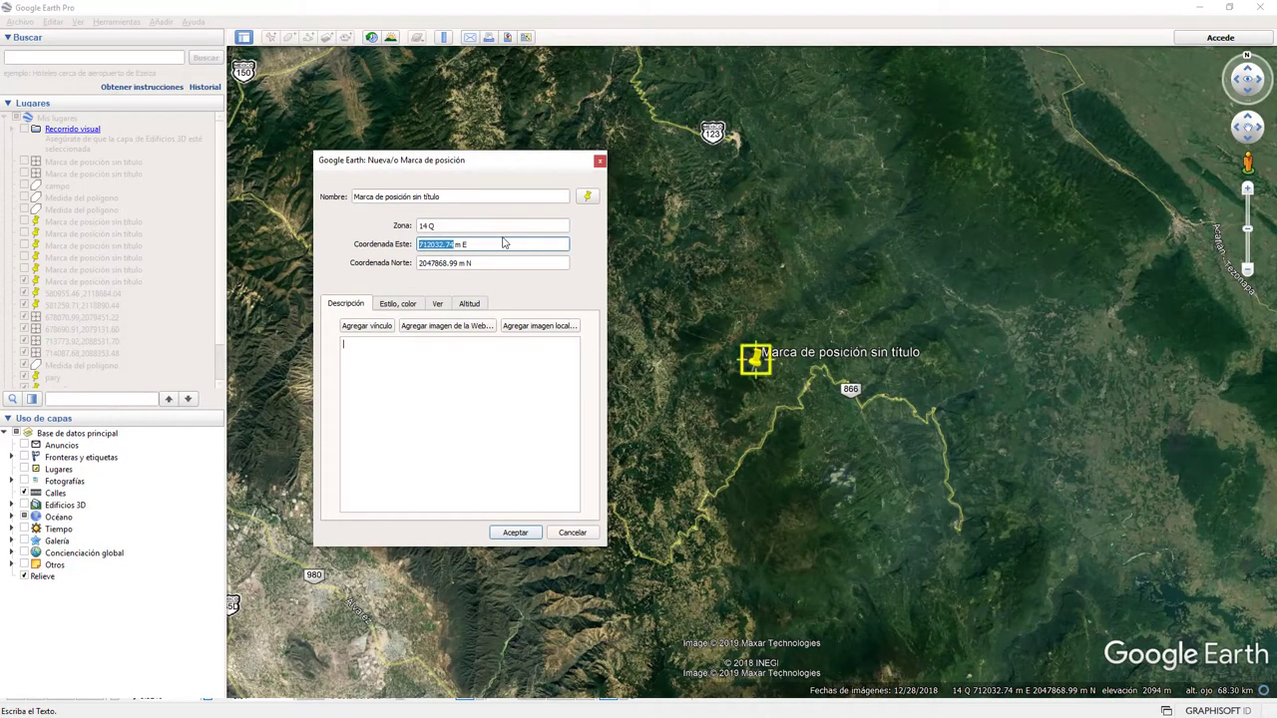
type("703200")
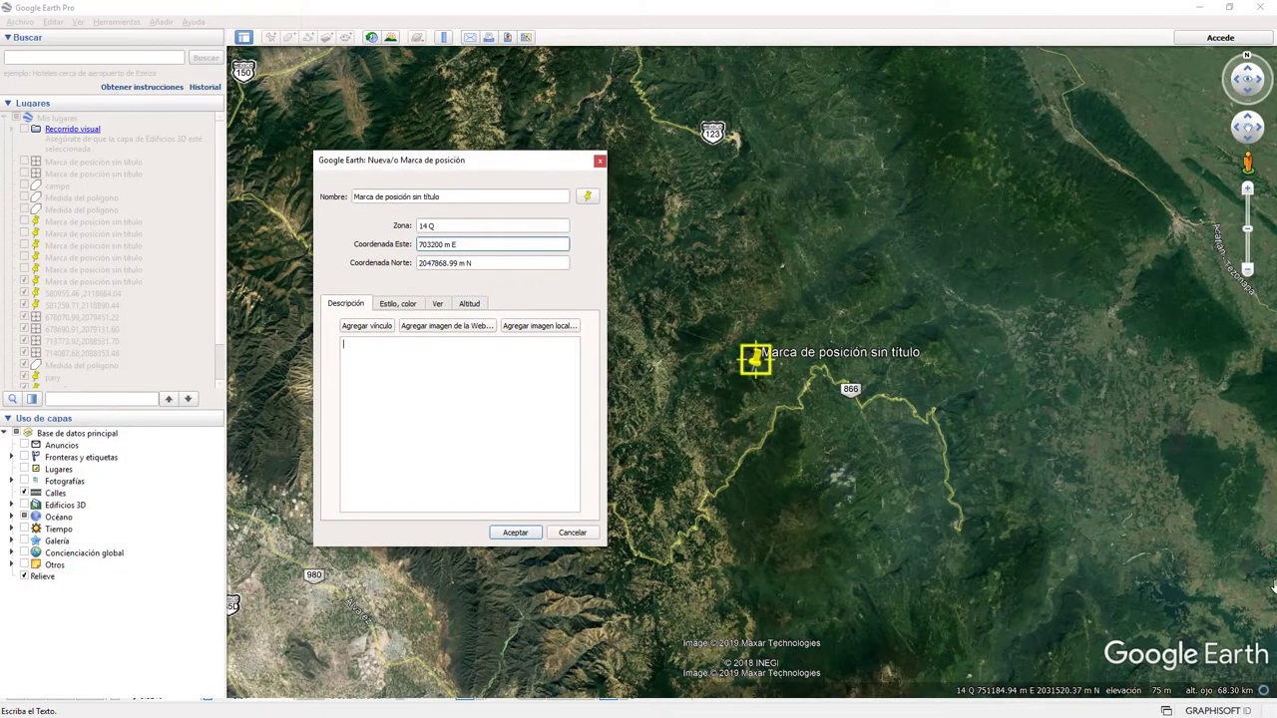
Set the placemark's north coordinate to 2071600 and begin renaming it 'origen archicad'.
key("alt+Tab")
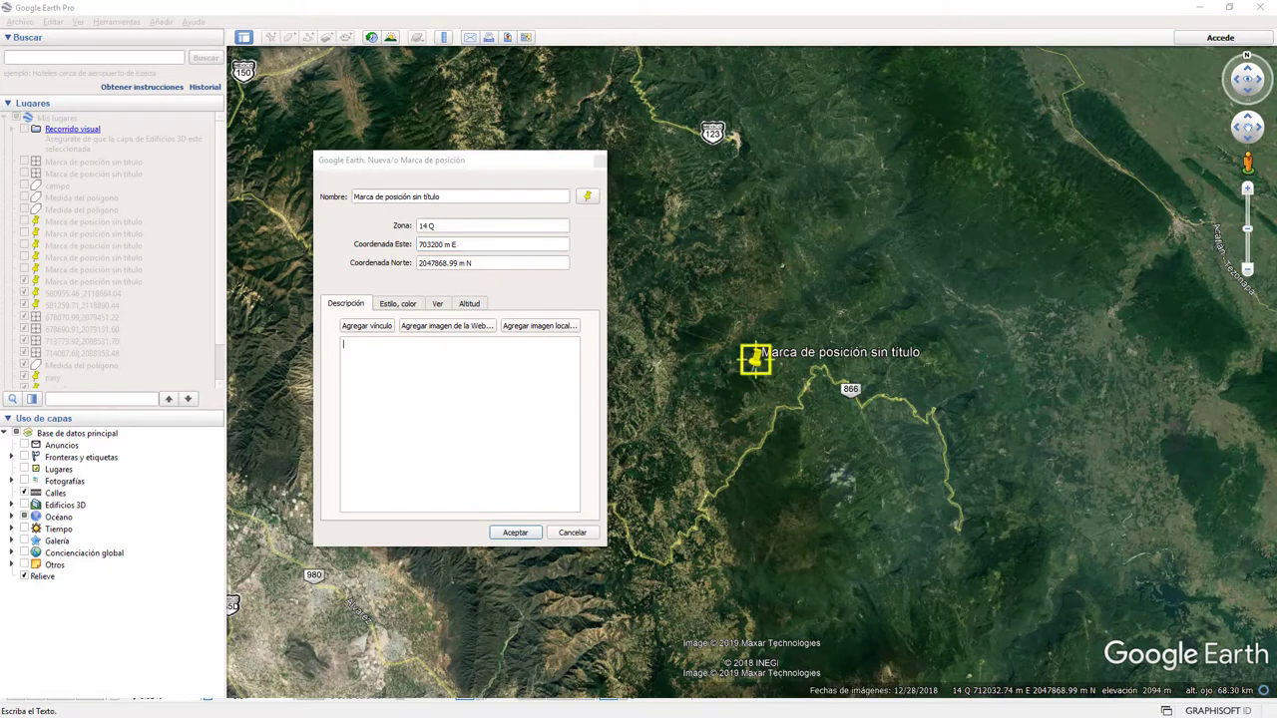
key("alt+Tab")
left_click(450, 458)
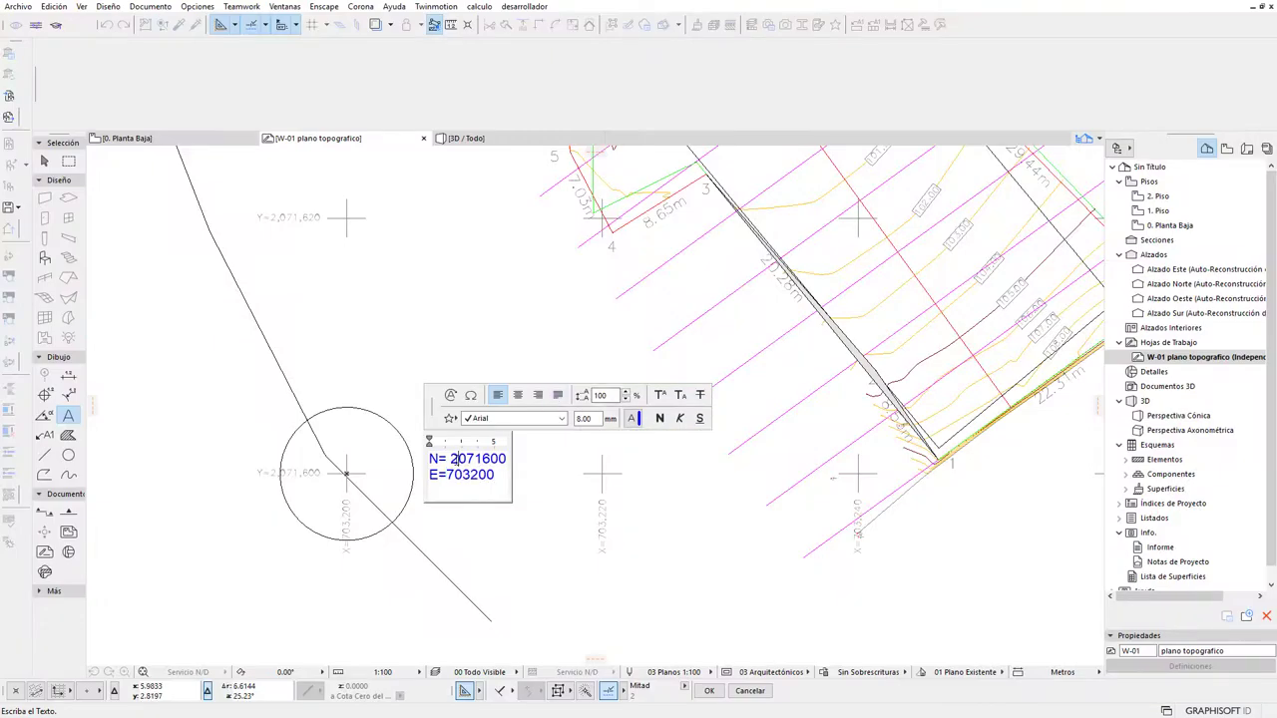
left_click_drag(490, 459, 508, 468)
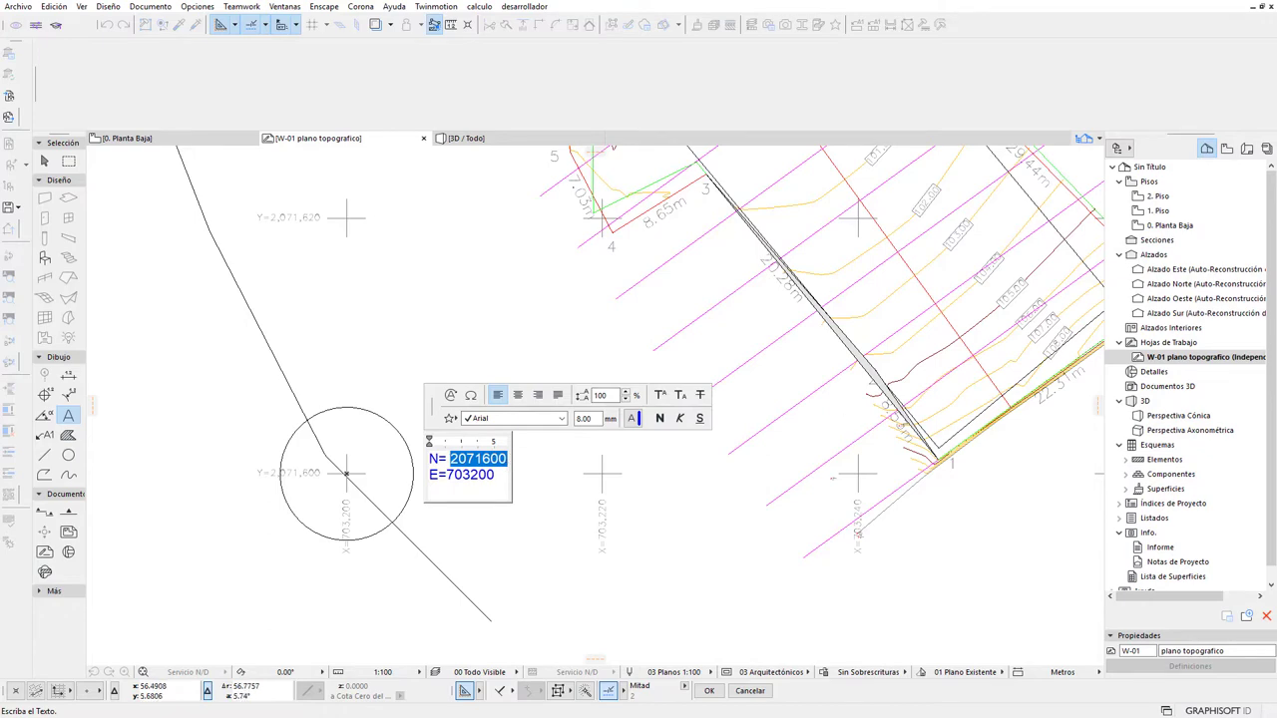
key("alt+Tab")
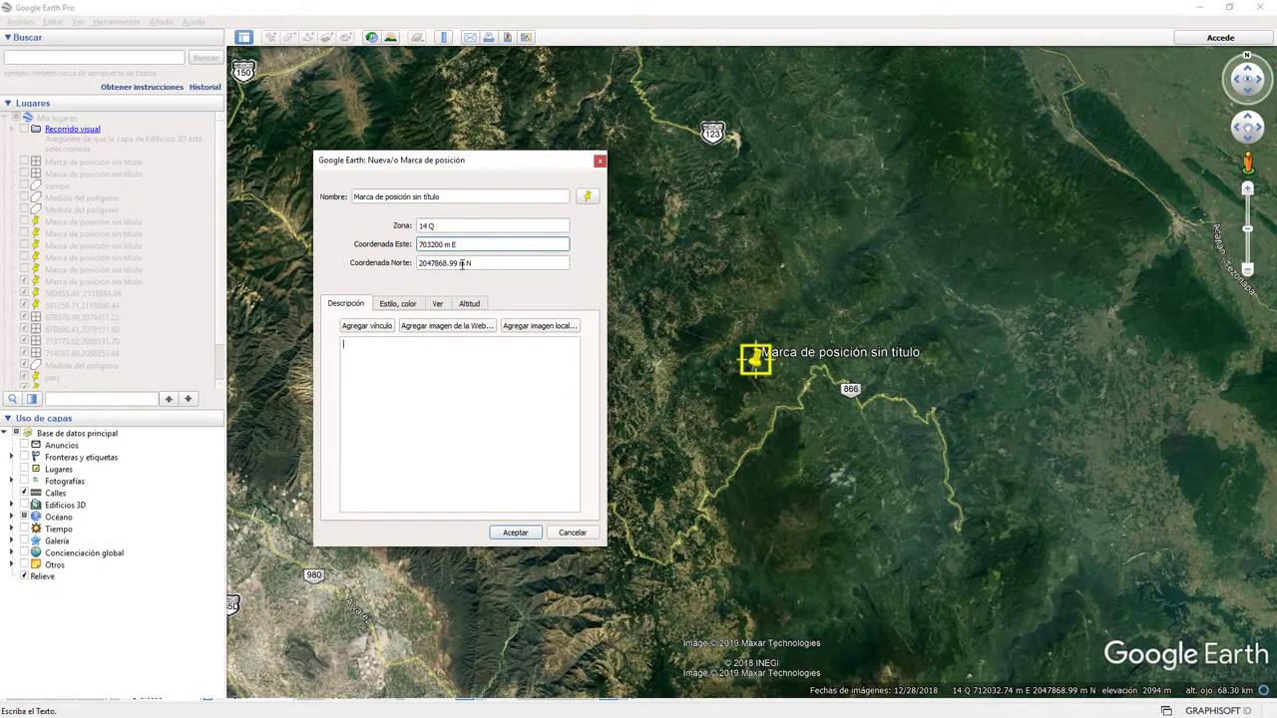
left_click(455, 263)
left_click_drag(419, 264, 411, 263)
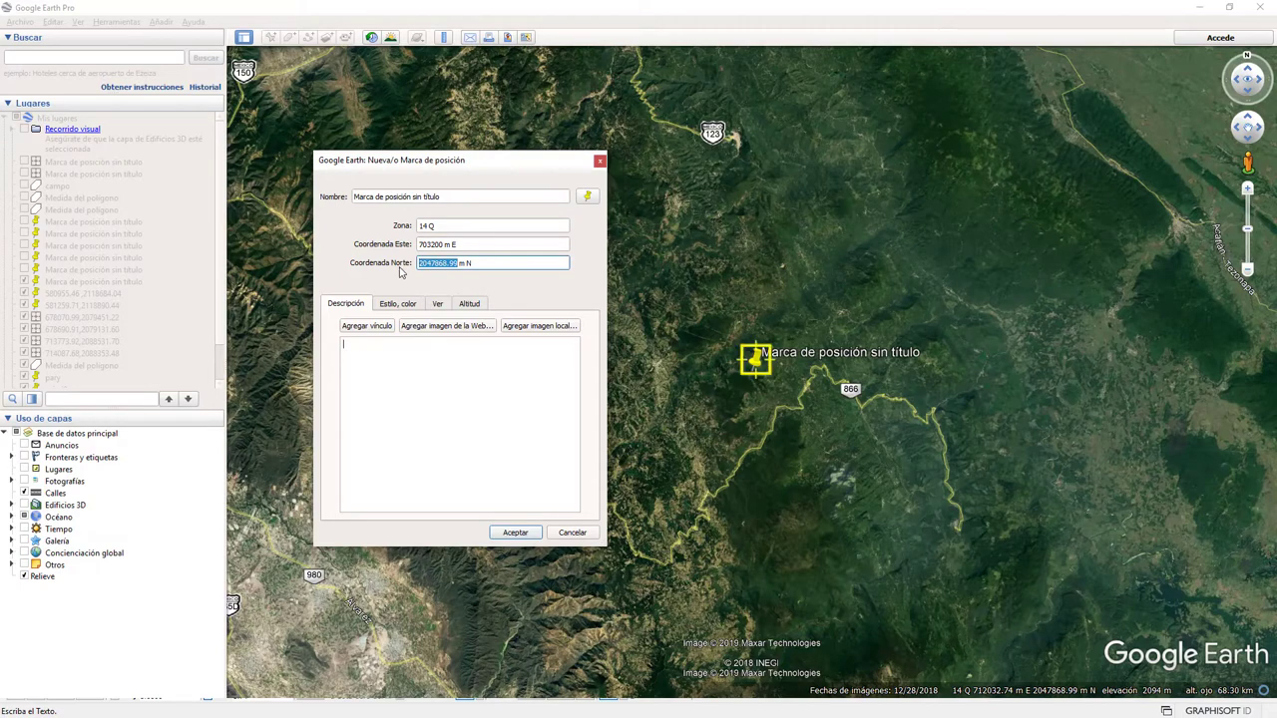
type("2071600")
left_click(457, 244)
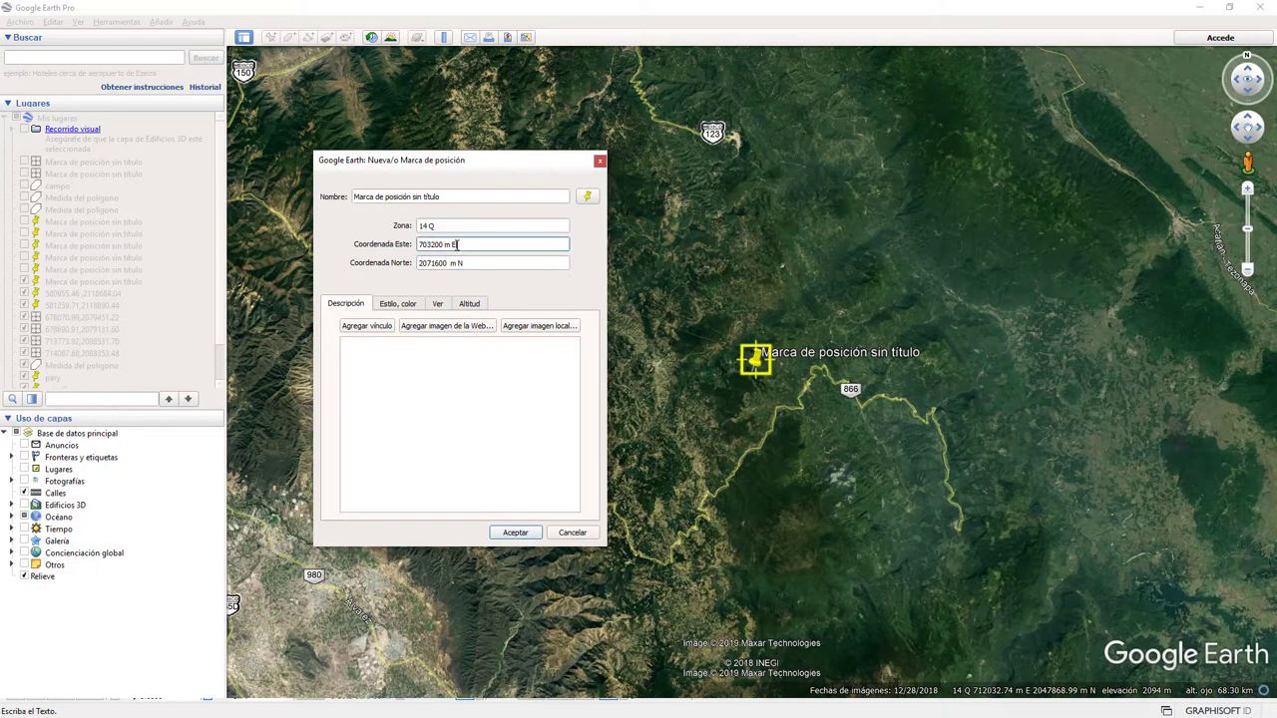
left_click(471, 264)
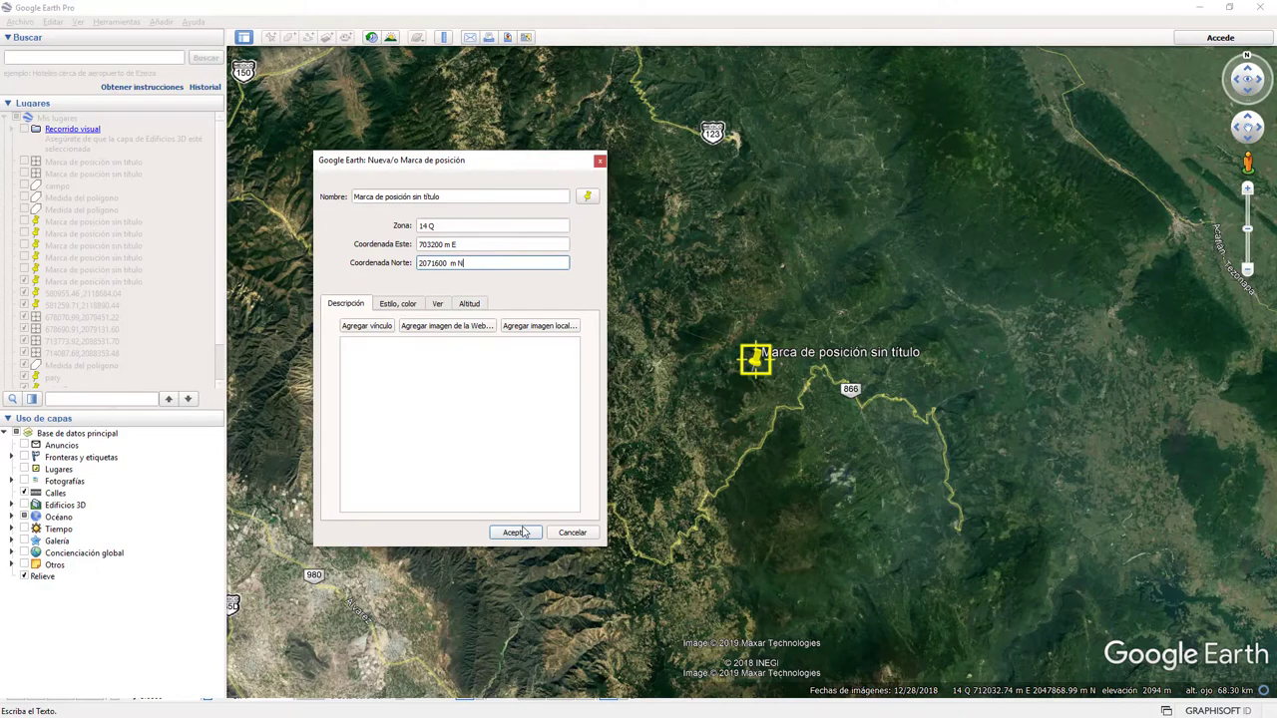
triple_click(457, 197)
type("origen archicad")
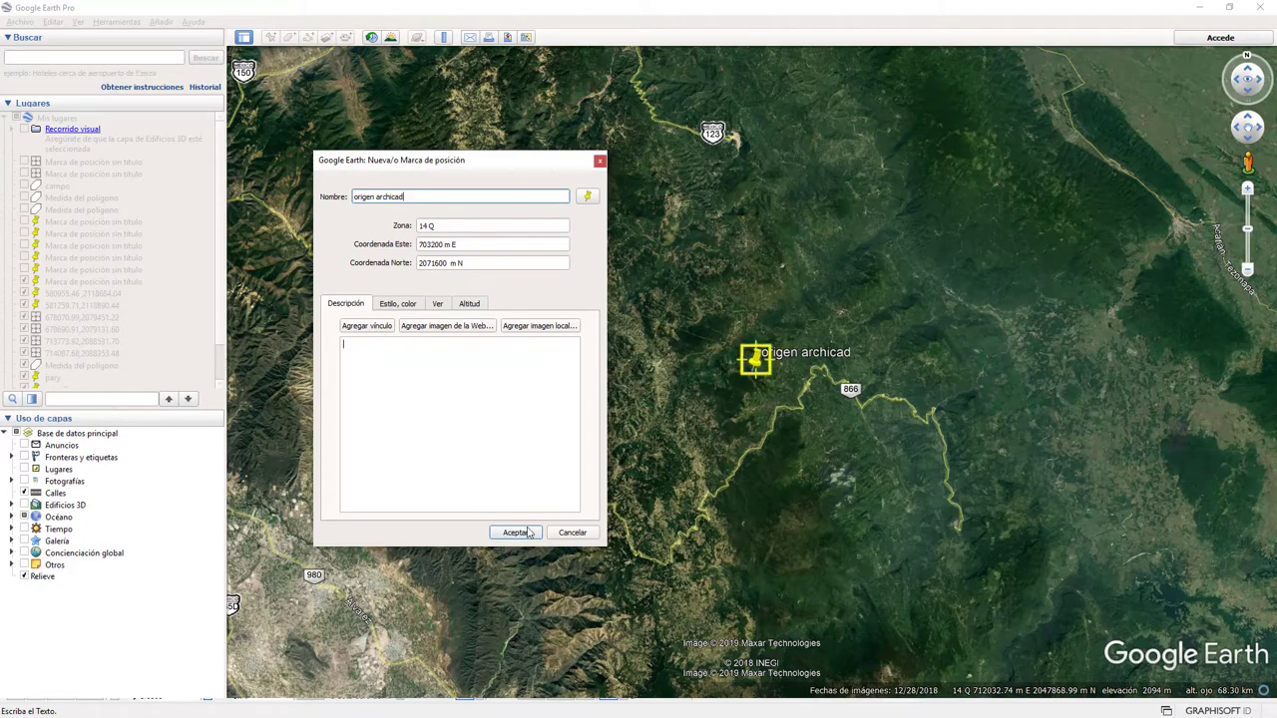
Save the origen archicad placemark and zoom in close to it.
left_click(514, 531)
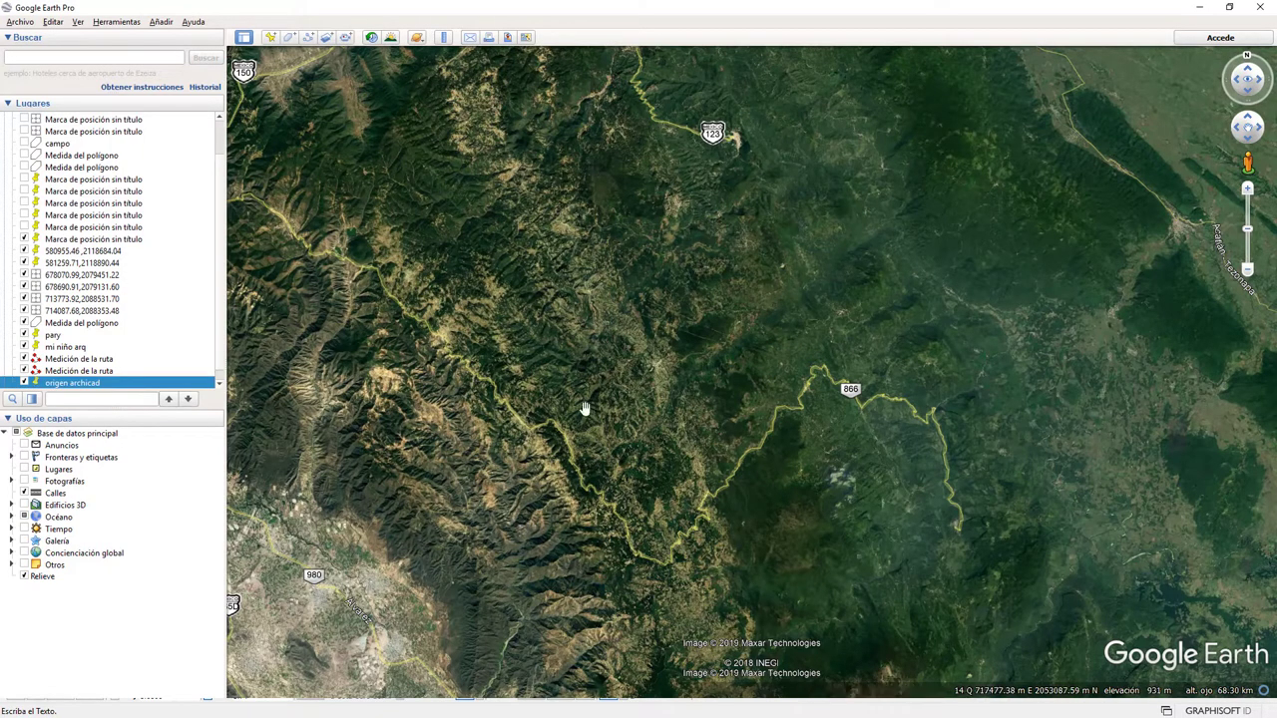
scroll(604, 447, "down", 2)
scroll(671, 155, "up", 3)
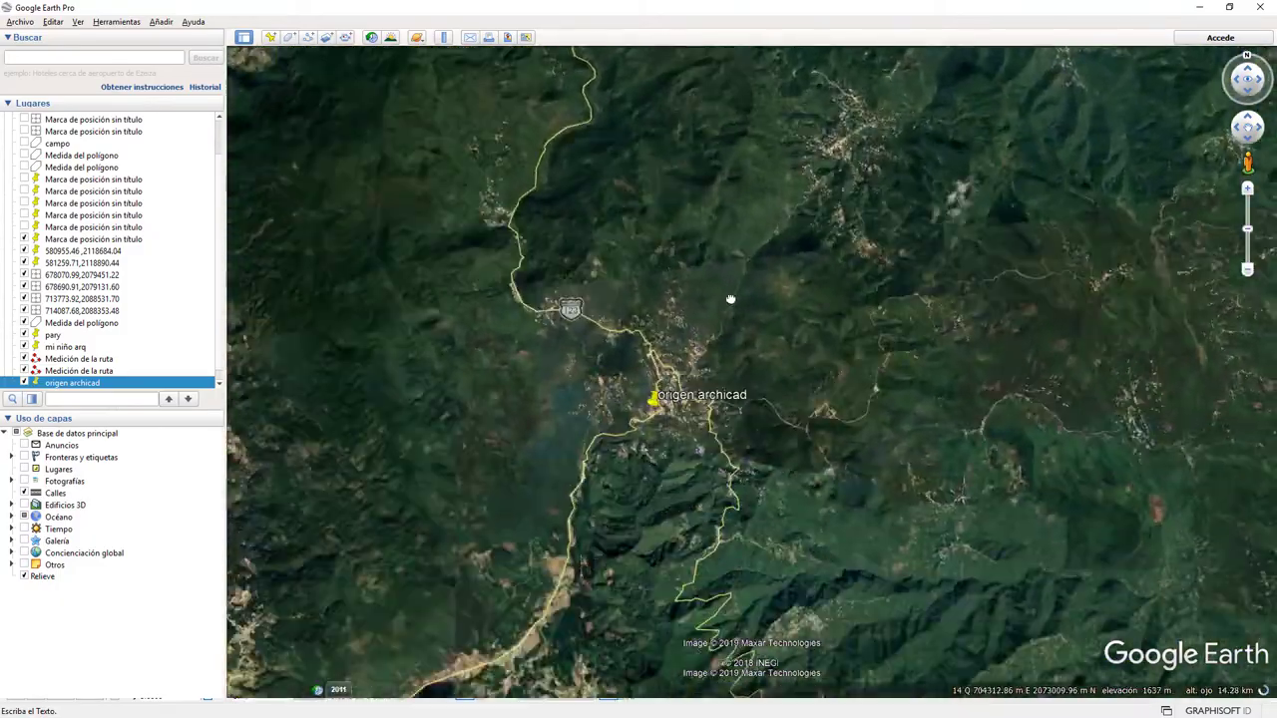
scroll(641, 499, "up", 3)
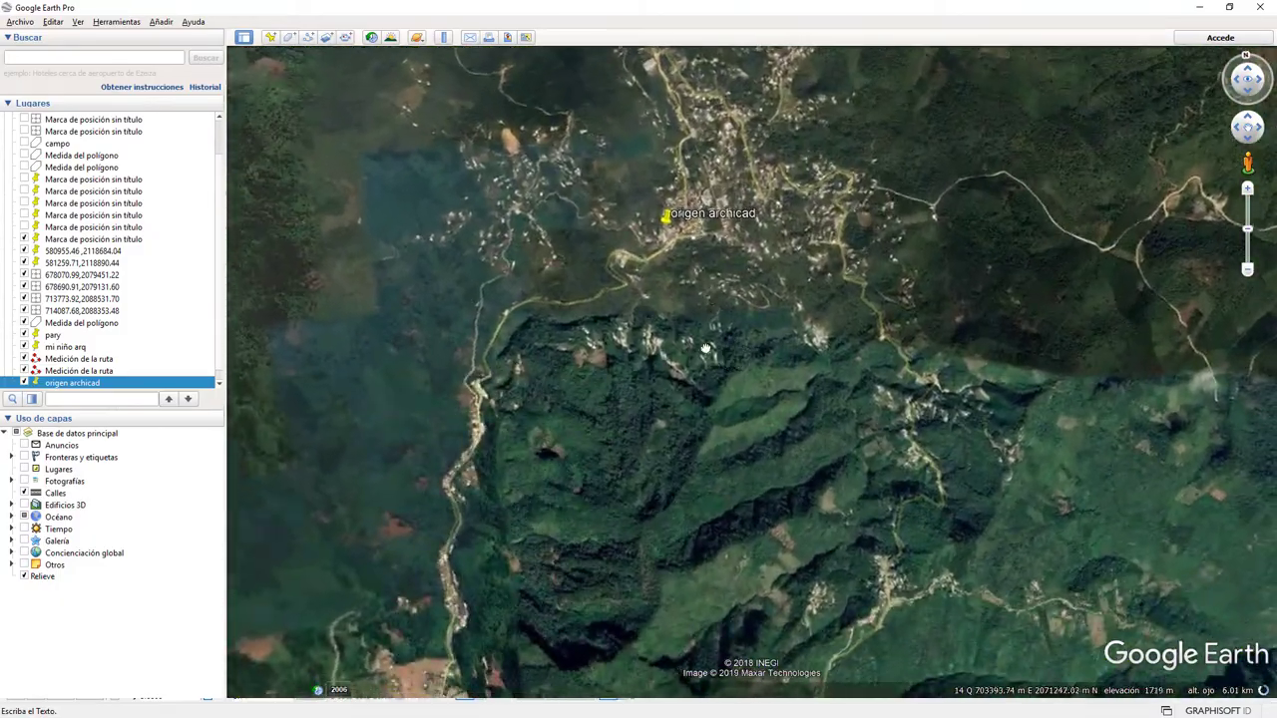
scroll(689, 300, "up", 2)
scroll(615, 363, "up", 1)
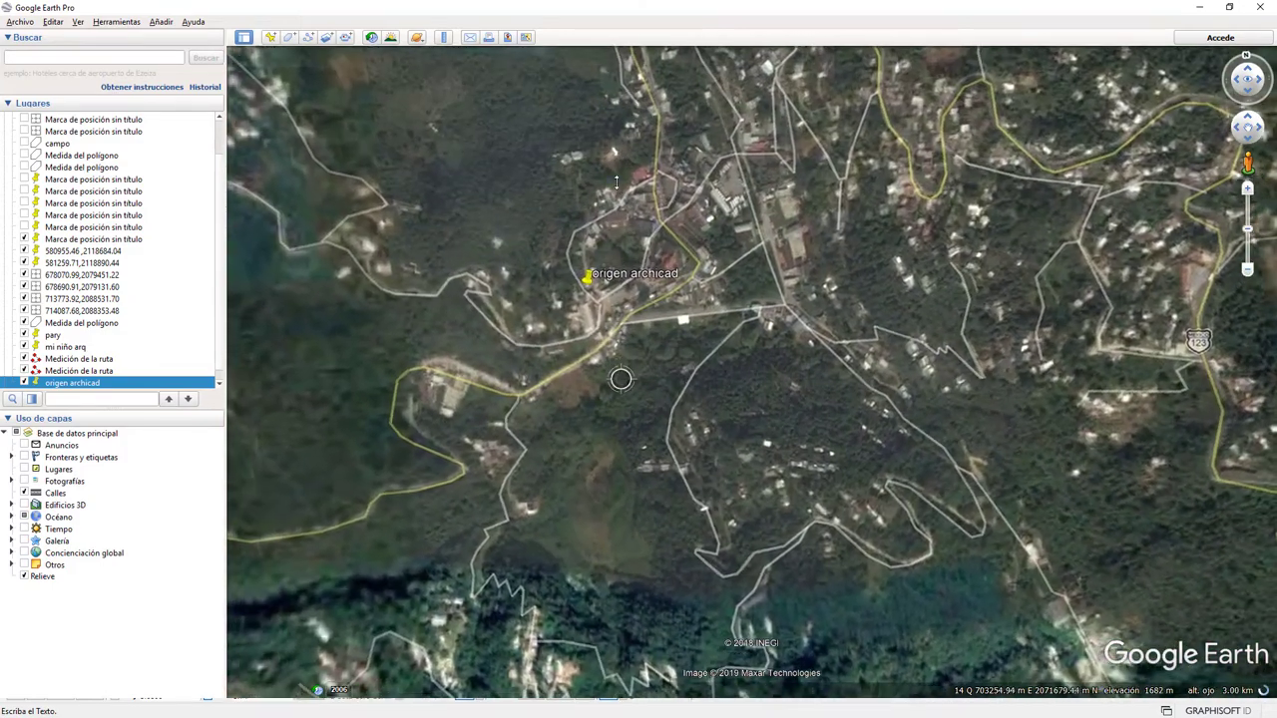
scroll(758, 440, "up", 1)
scroll(758, 440, "up", 1)
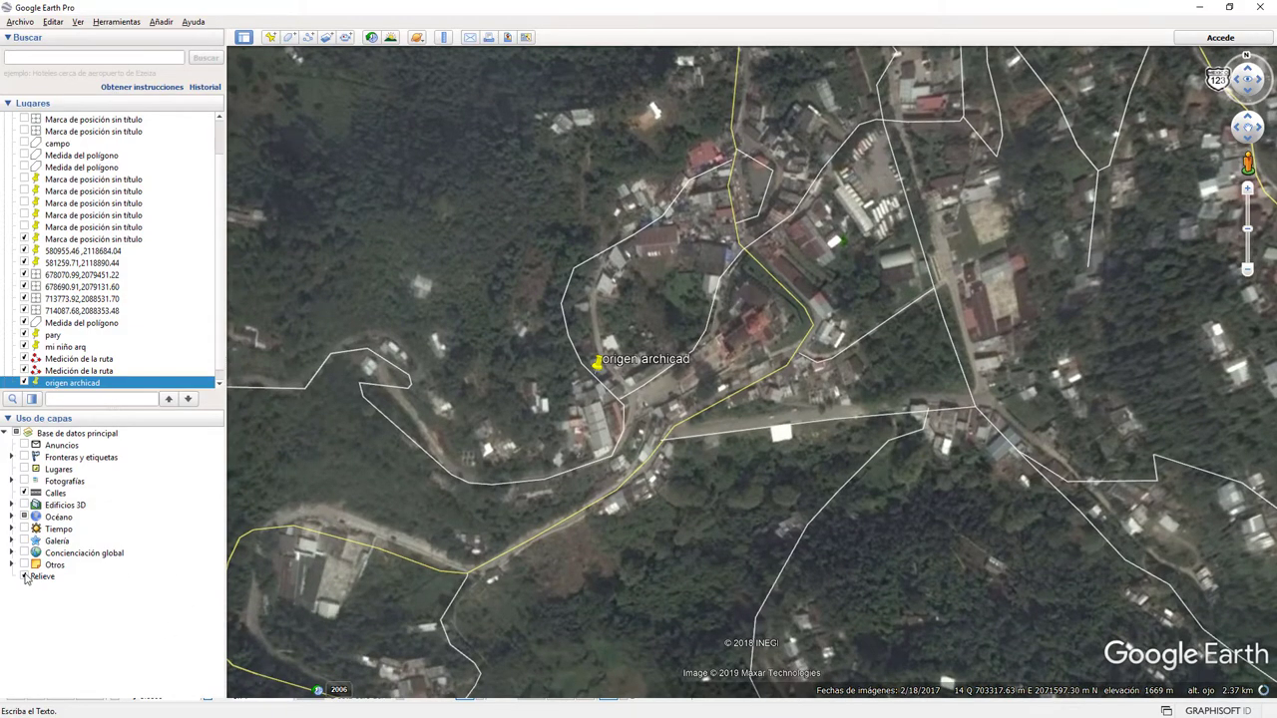
Turn off the Relieve terrain and Calles street layers and pan the placemark left of centre.
left_click(27, 579)
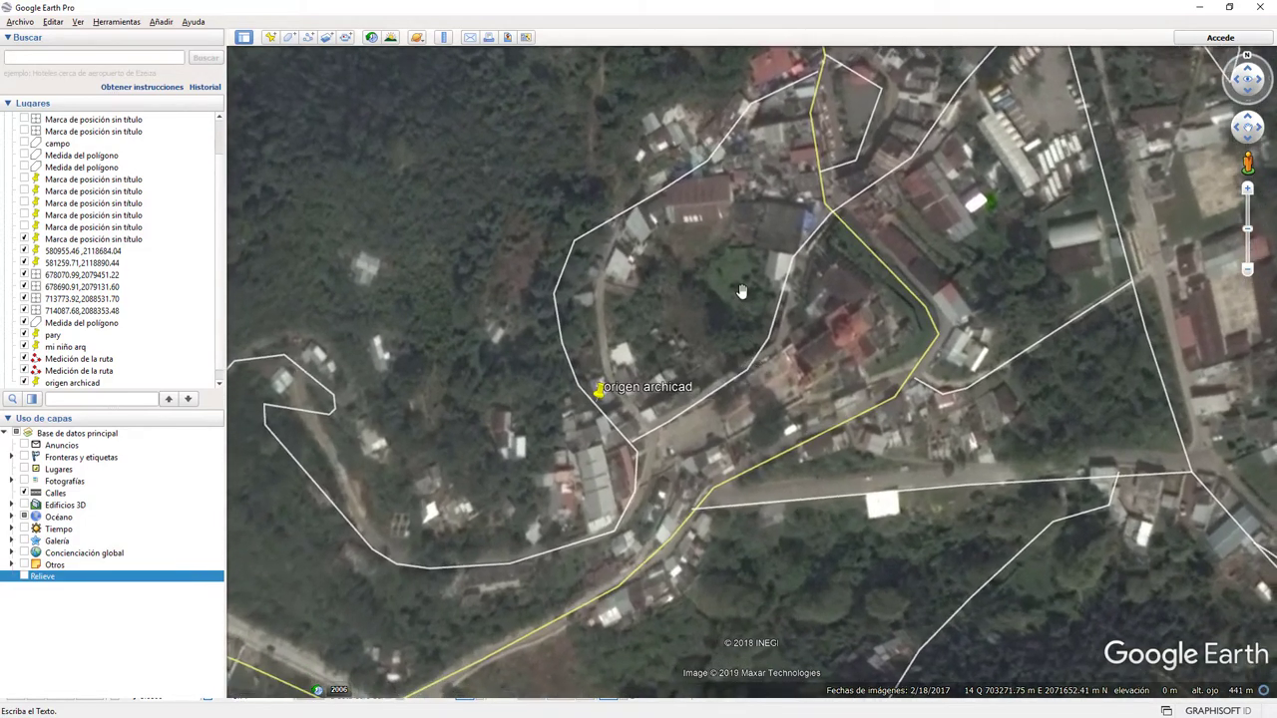
left_click(25, 492)
left_click_drag(841, 508, 695, 548)
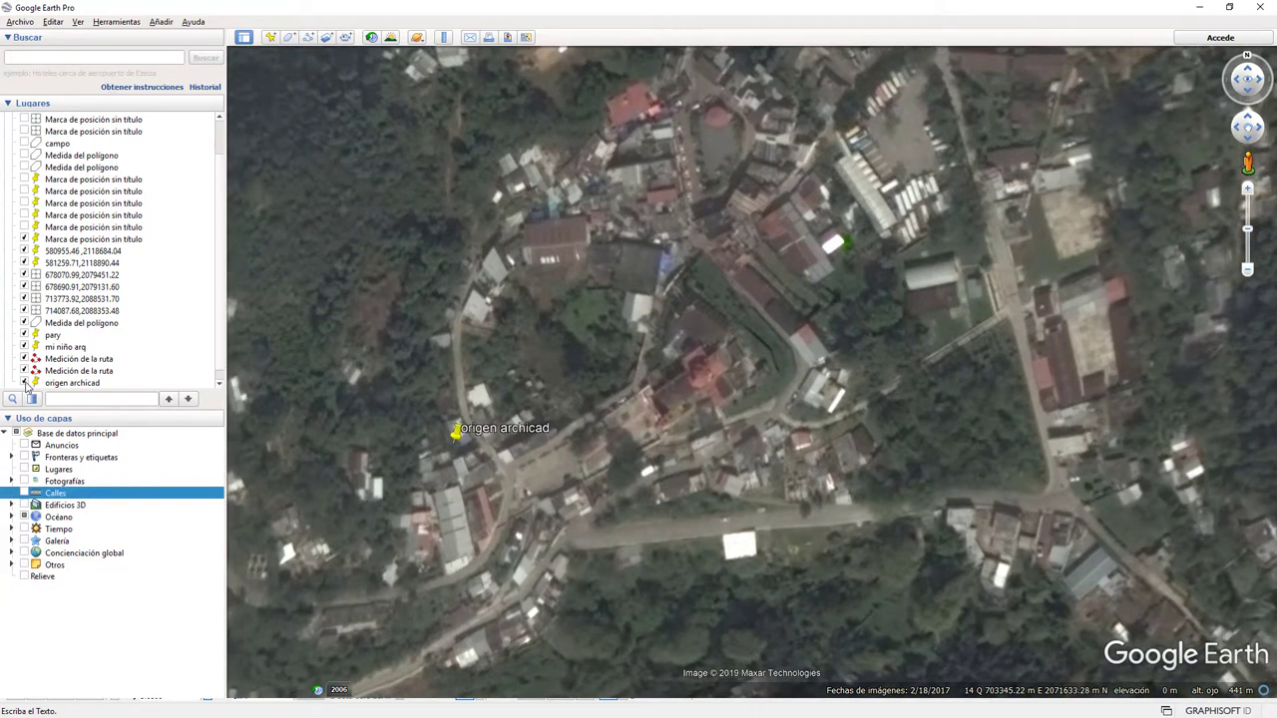
Change the origen archicad placemark's icon from the yellow pushpin to cross-hairs.
right_click(460, 444)
left_click(529, 602)
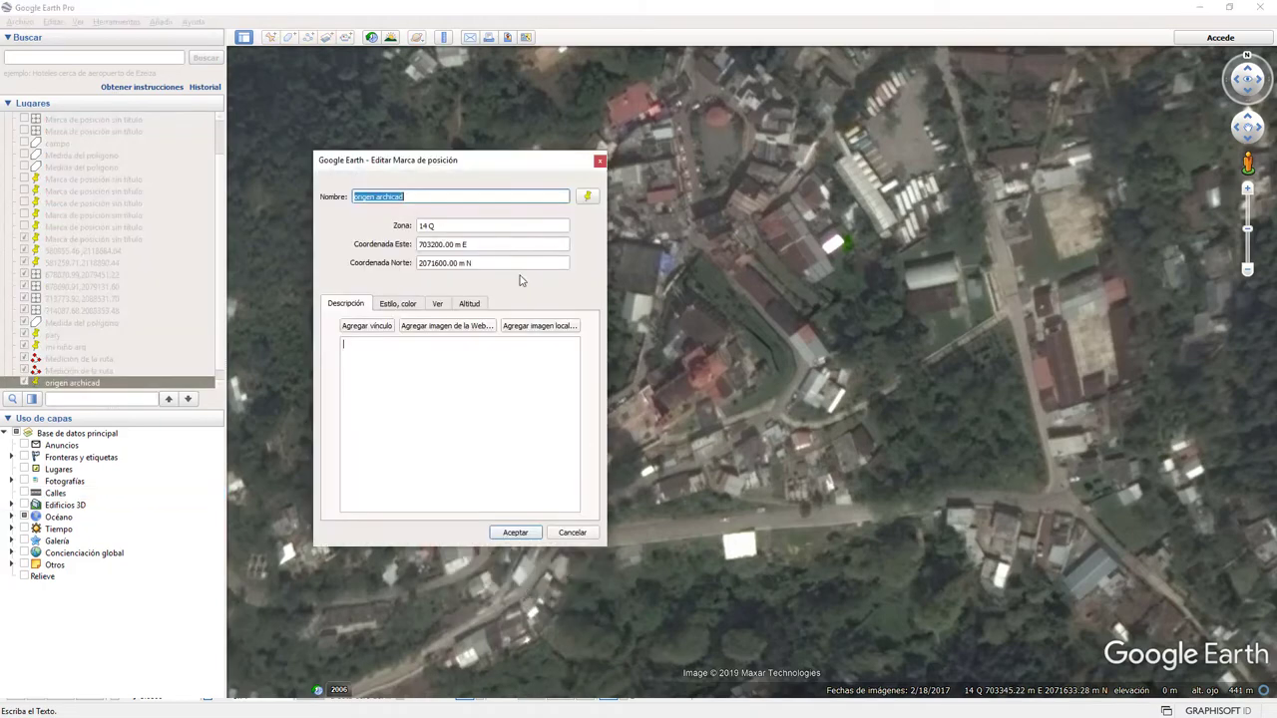
left_click(585, 199)
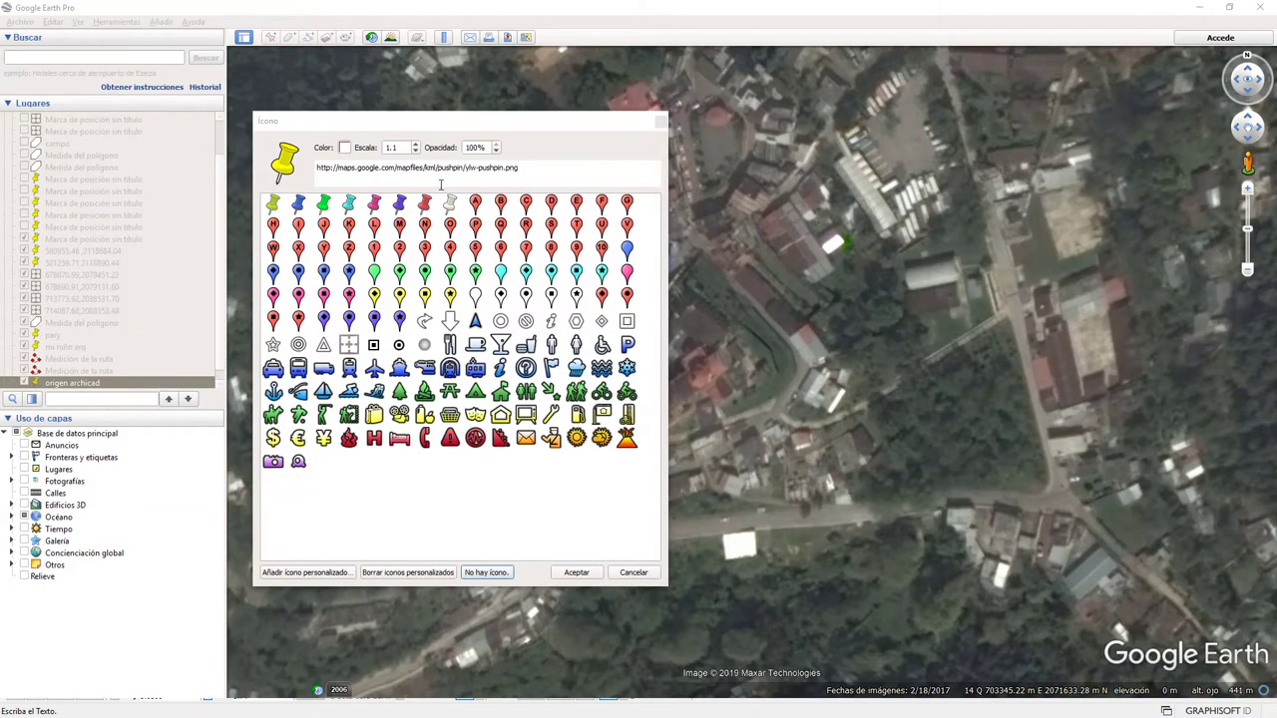
left_click(346, 349)
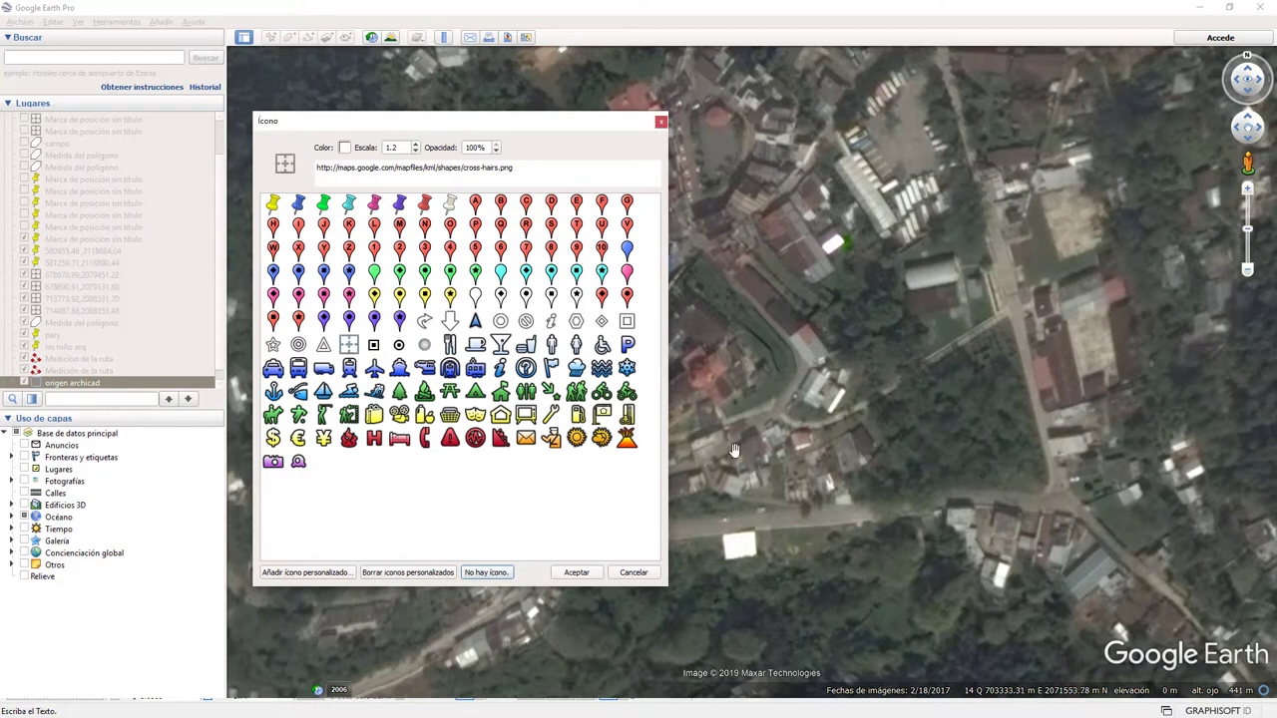
left_click(575, 575)
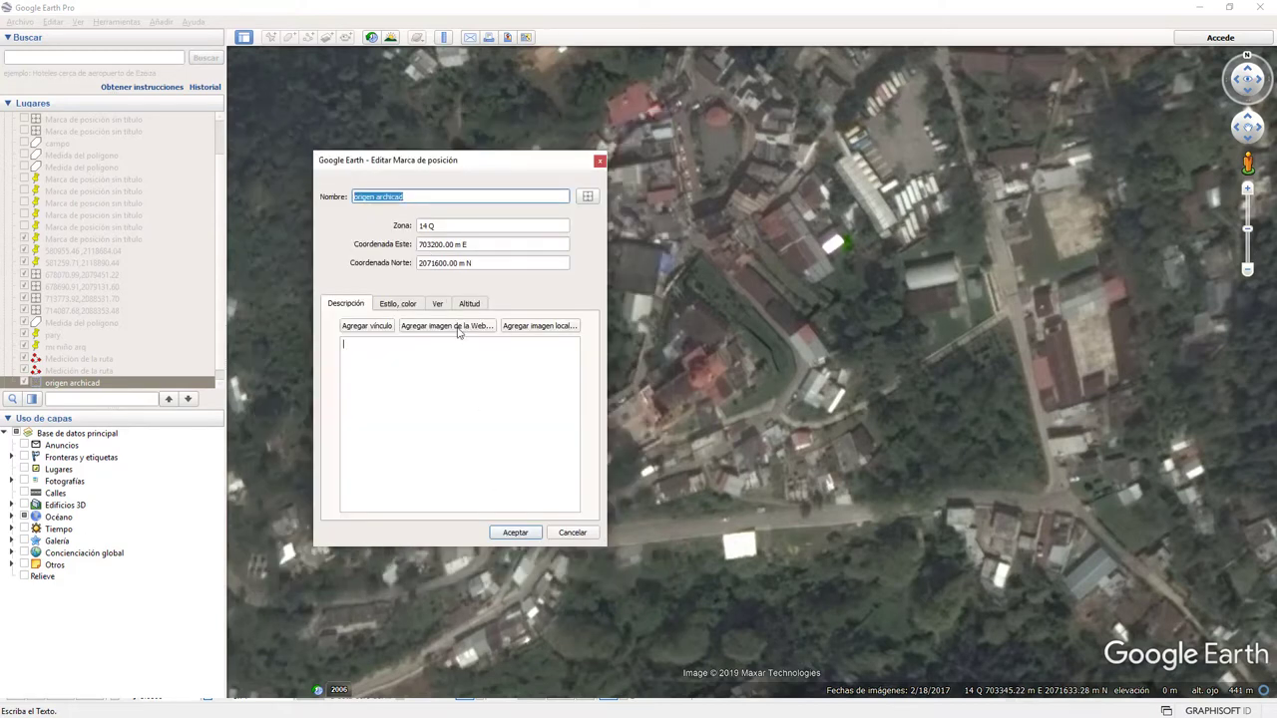
left_click(516, 533)
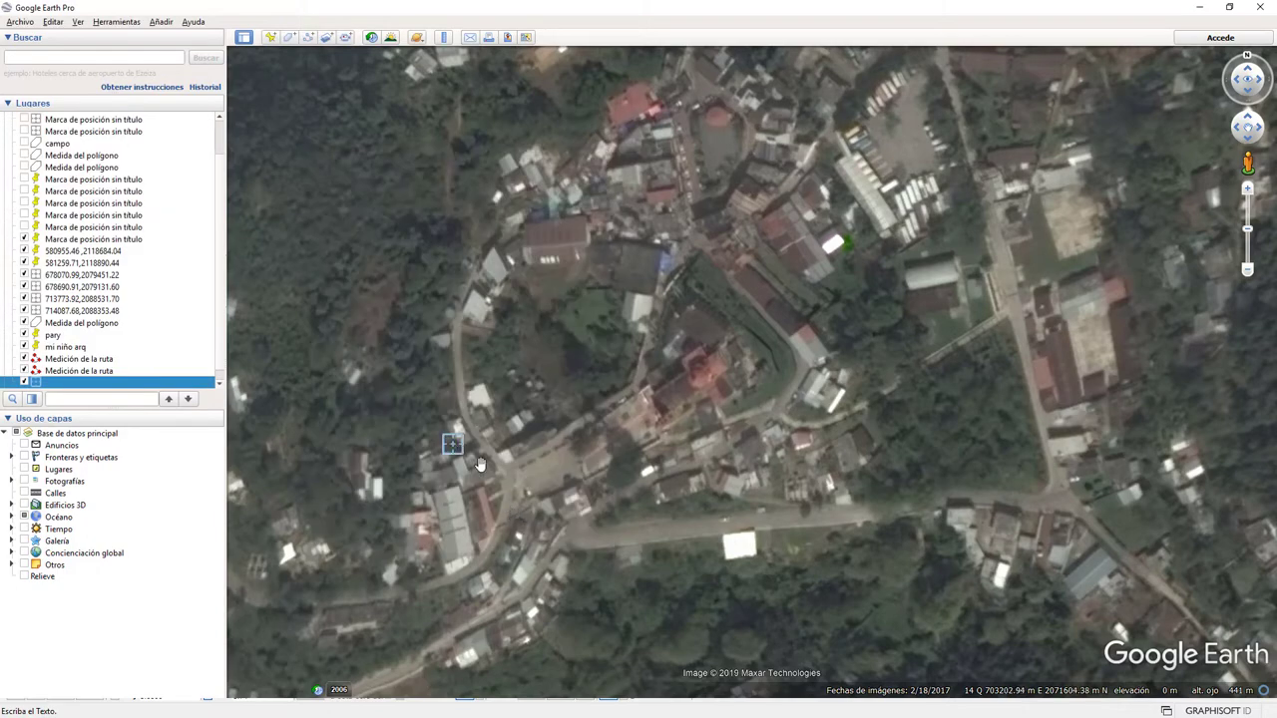
Nudge the map slightly and reset it to north-up.
key("Up")
left_click_drag(476, 451, 512, 426)
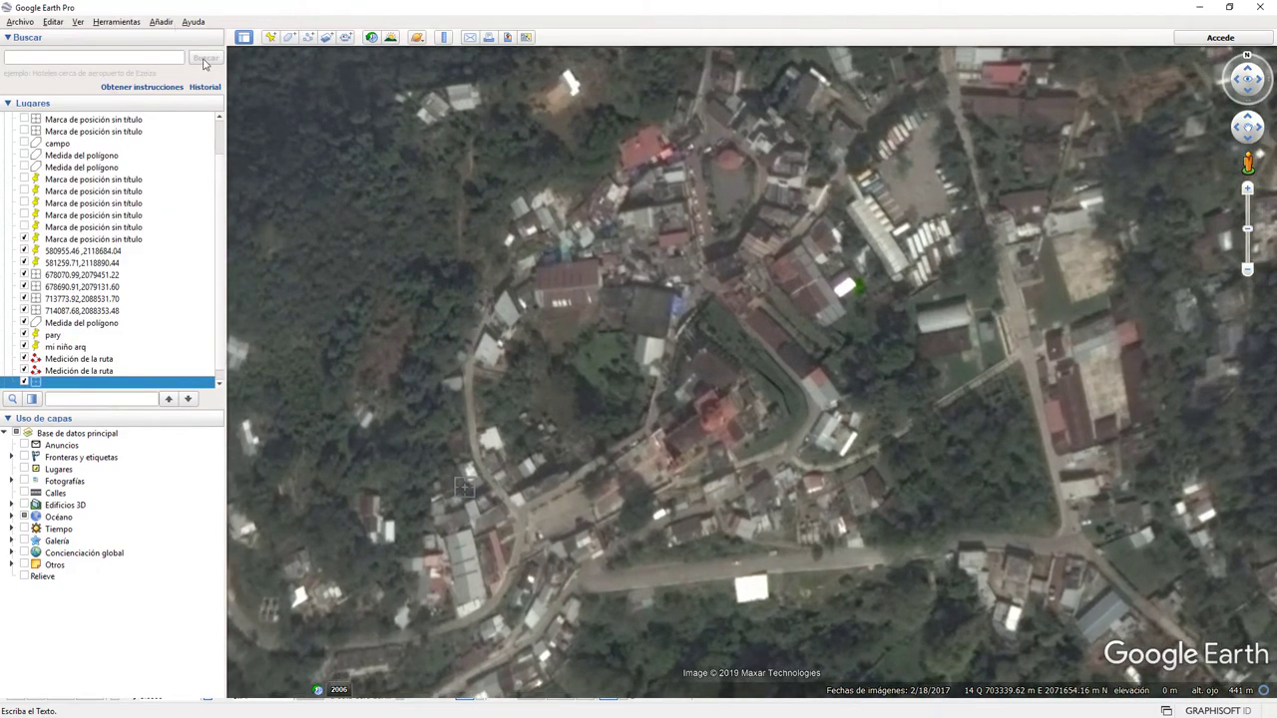
left_click(1246, 57)
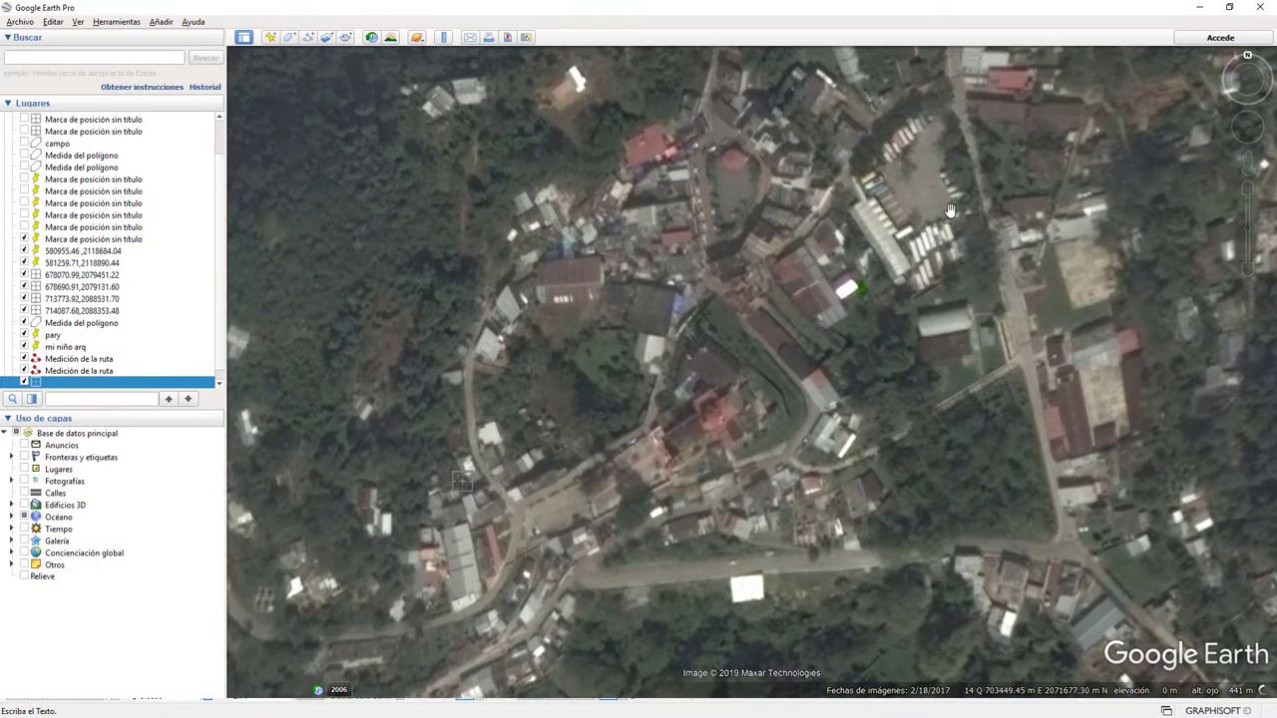
Add a placemark at the map's upper left and name it with its East value 703133.56 plus a comma.
left_click(271, 38)
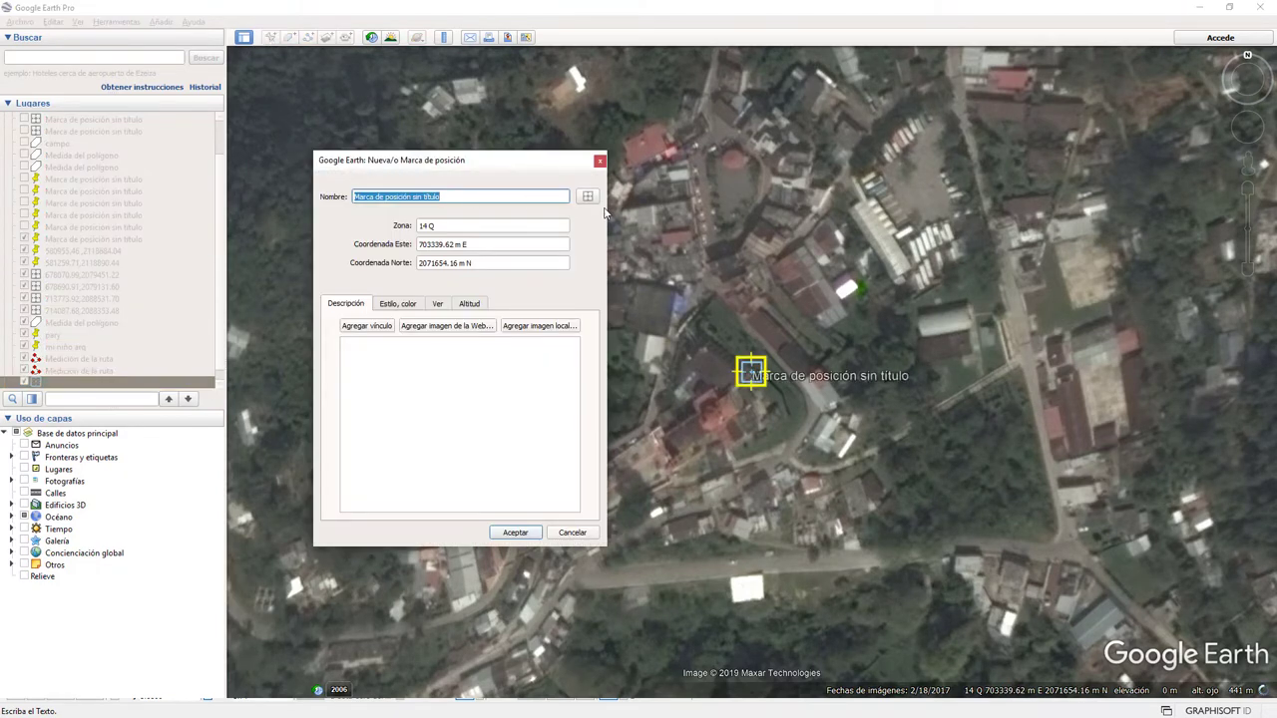
left_click_drag(751, 359, 330, 64)
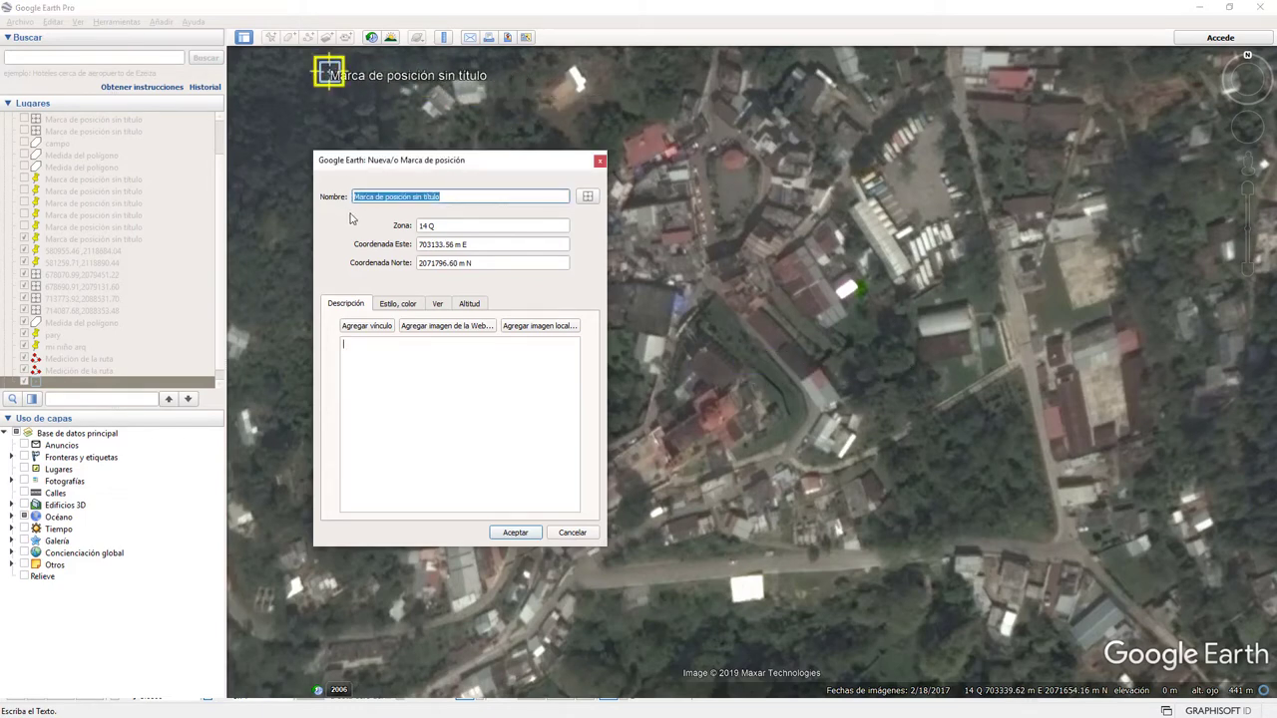
key("BackSpace")
left_click_drag(454, 244, 389, 245)
key("ctrl+c")
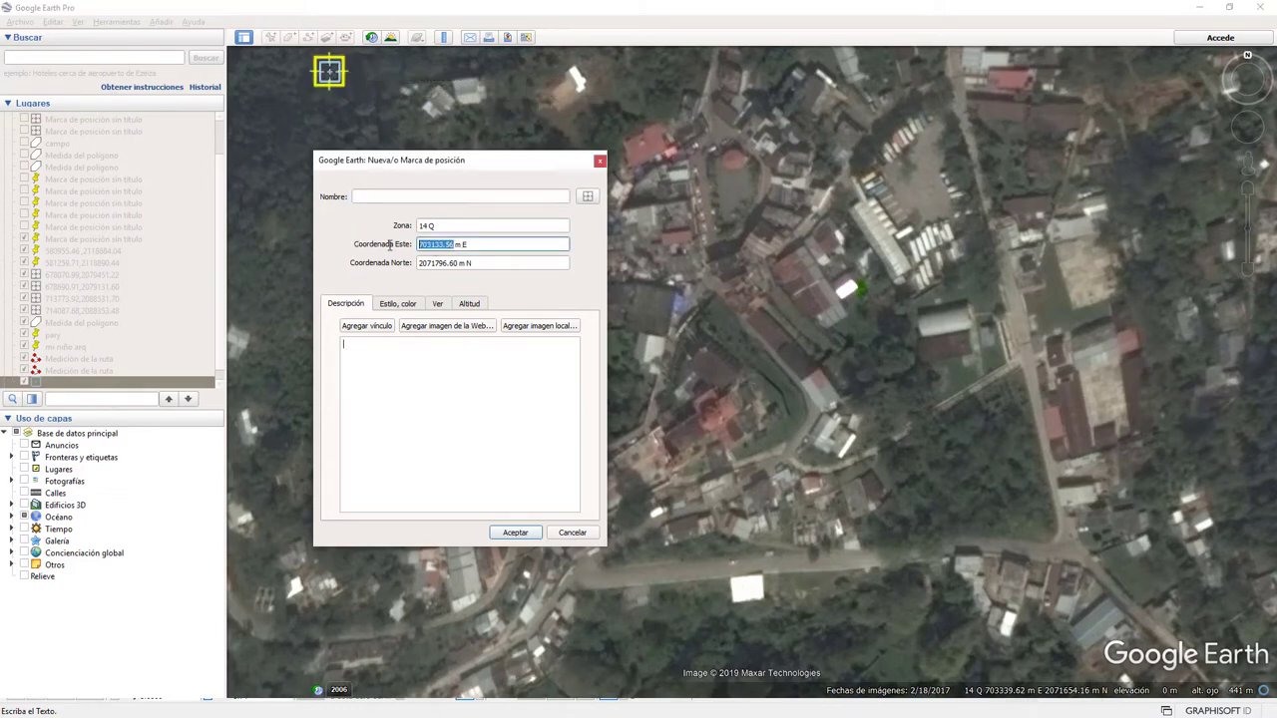
left_click(431, 196)
key("ctrl+v")
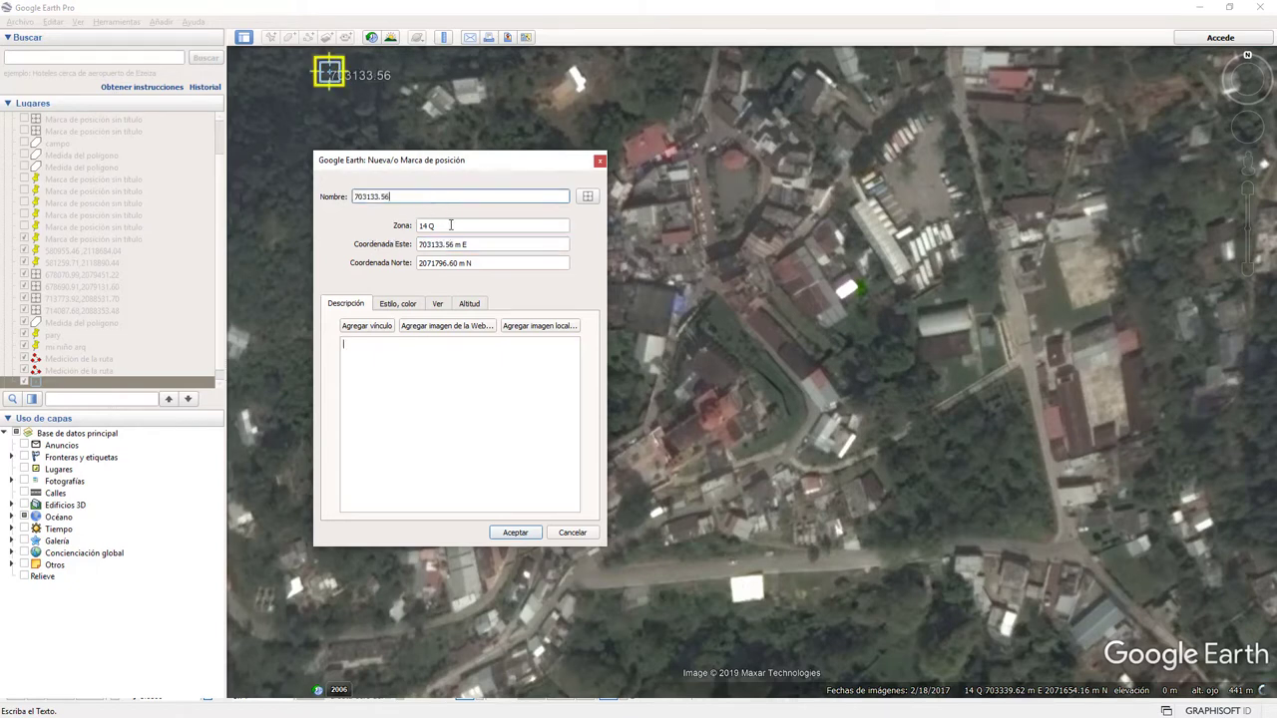
type(",")
Append the North value 2071796.60 to the name and save the placemark as '703133.56,2071796.60'.
left_click(456, 262)
key("shift+Home")
double_click(445, 263)
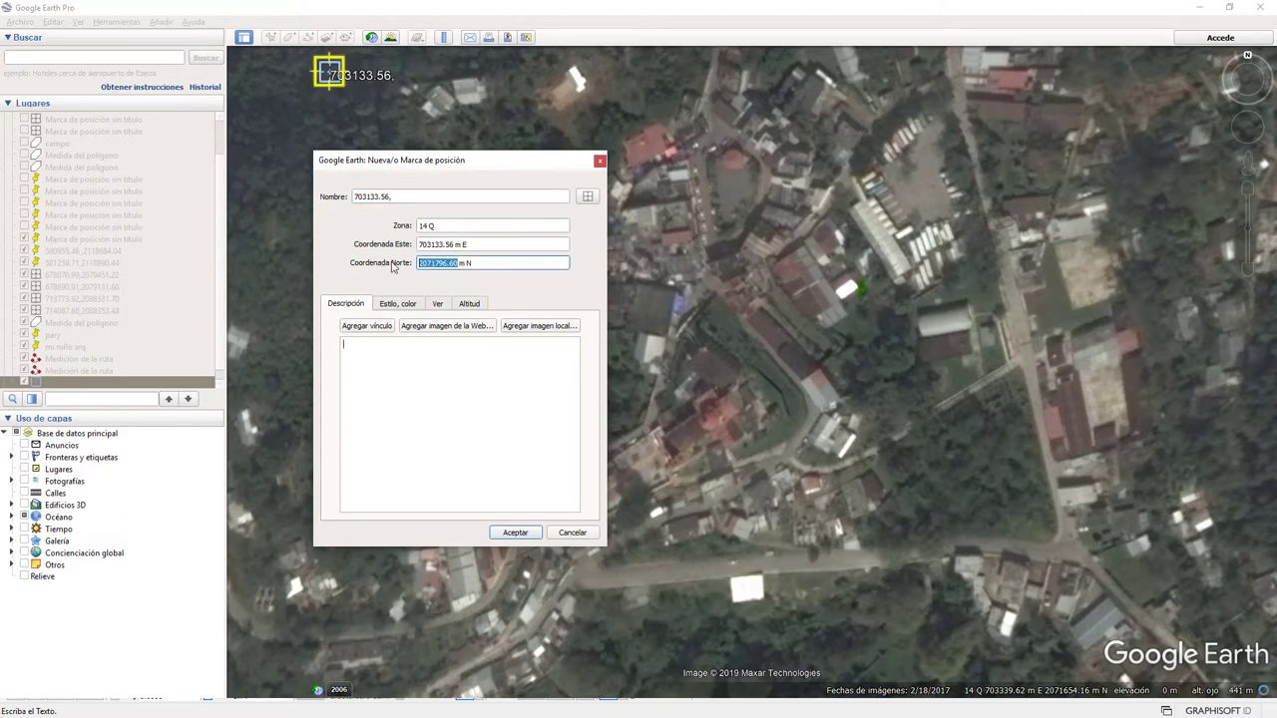
key("ctrl+c")
left_click(429, 197)
key("ctrl+v")
left_click(539, 402)
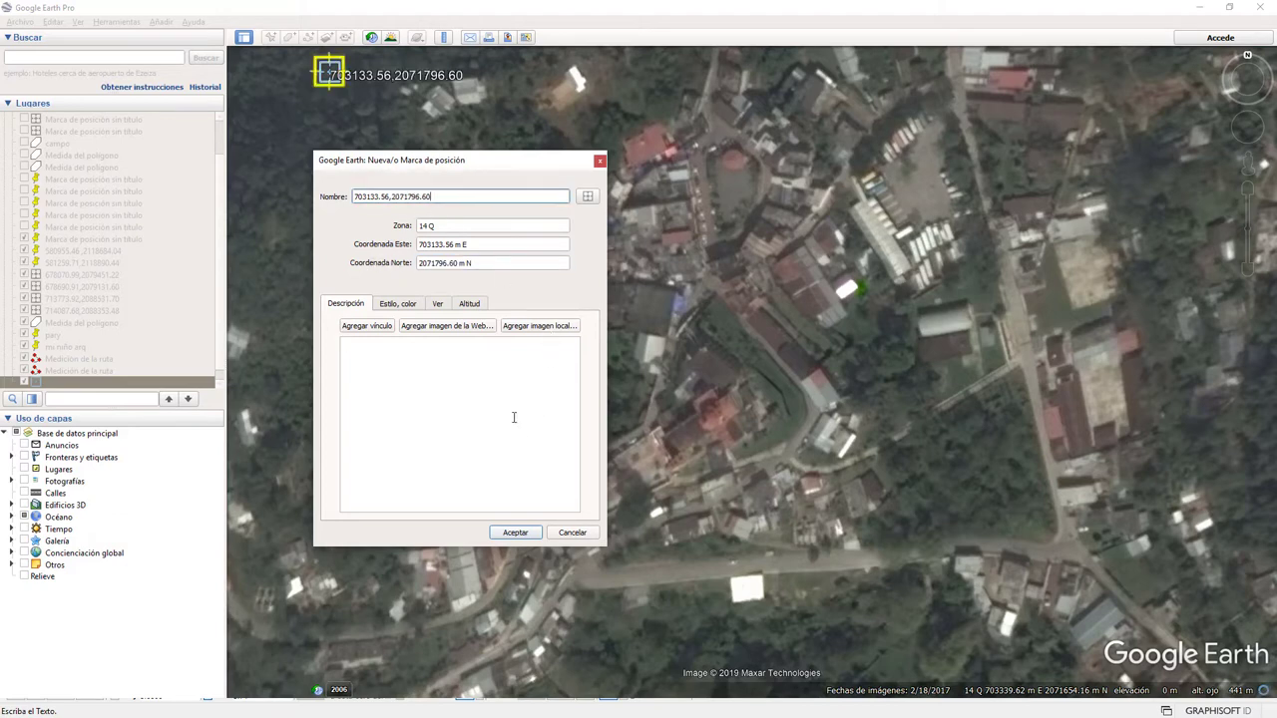
left_click(513, 417)
left_click(515, 533)
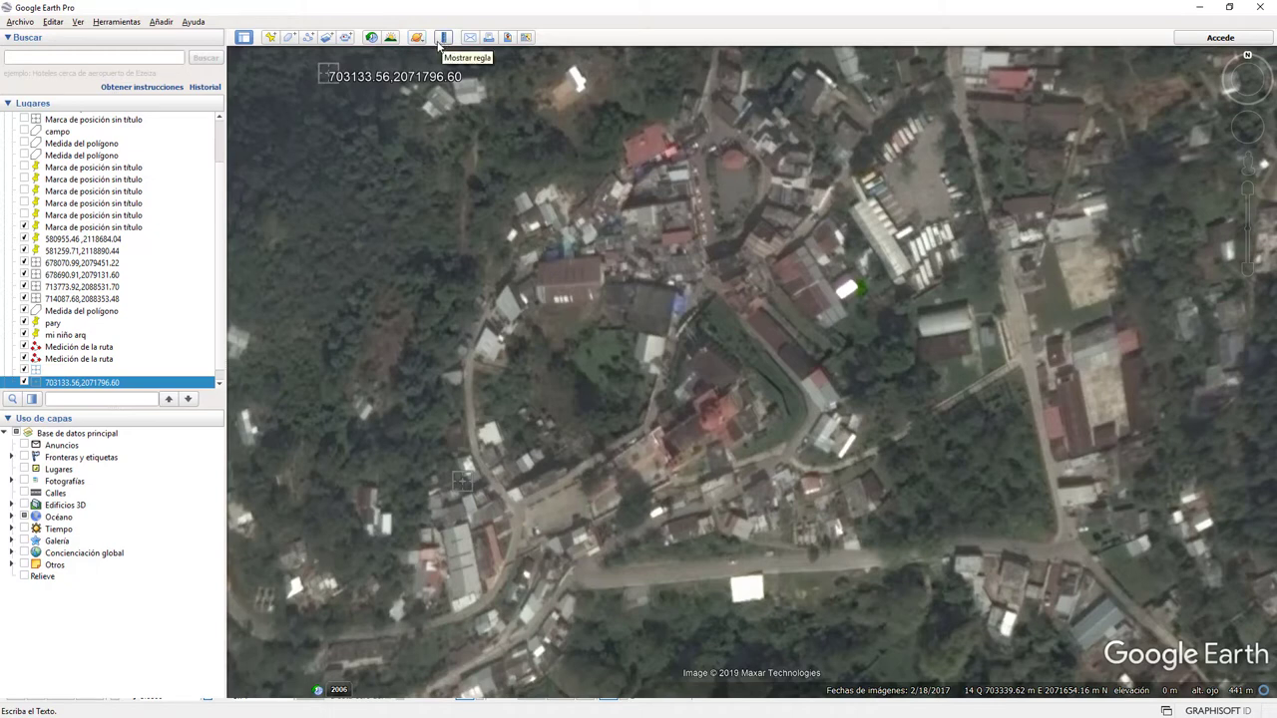
Add a placemark at the lower right named '703537.35,2071537.59' from its East and North coordinates.
left_click(269, 37)
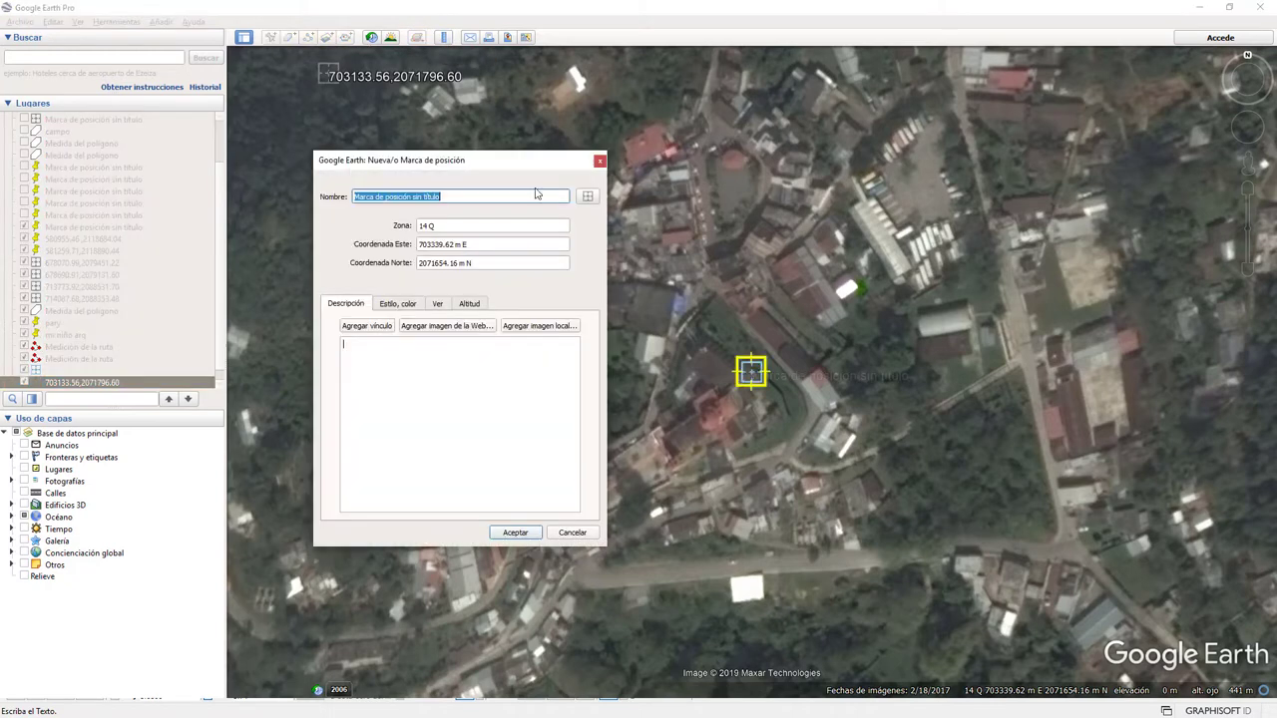
left_click_drag(750, 371, 1156, 618)
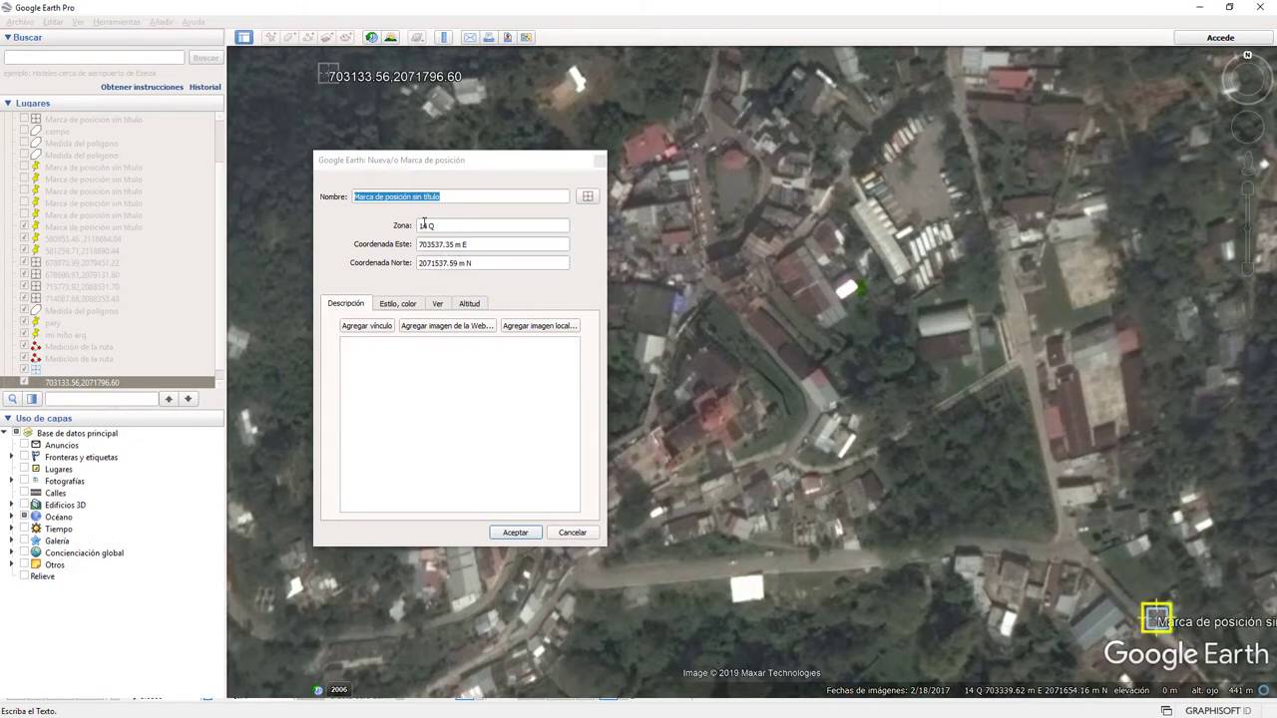
left_click_drag(455, 245, 321, 247)
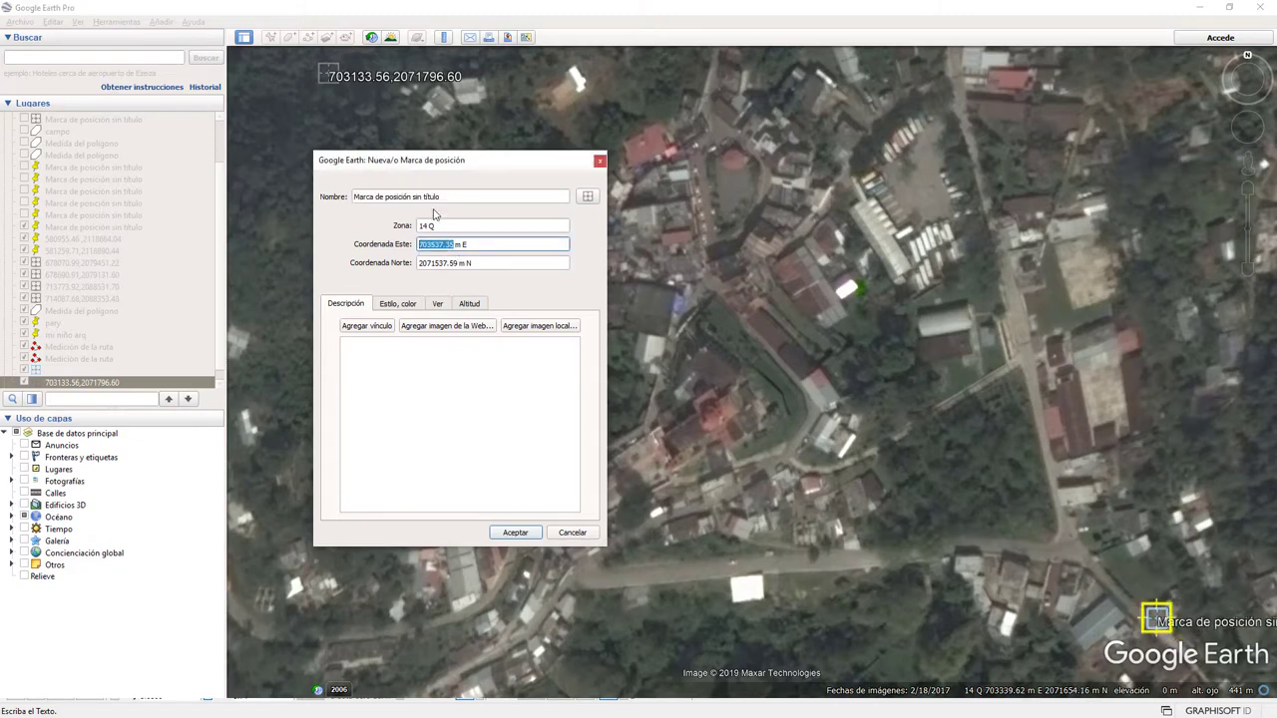
triple_click(452, 196)
key("ctrl+v")
type(",")
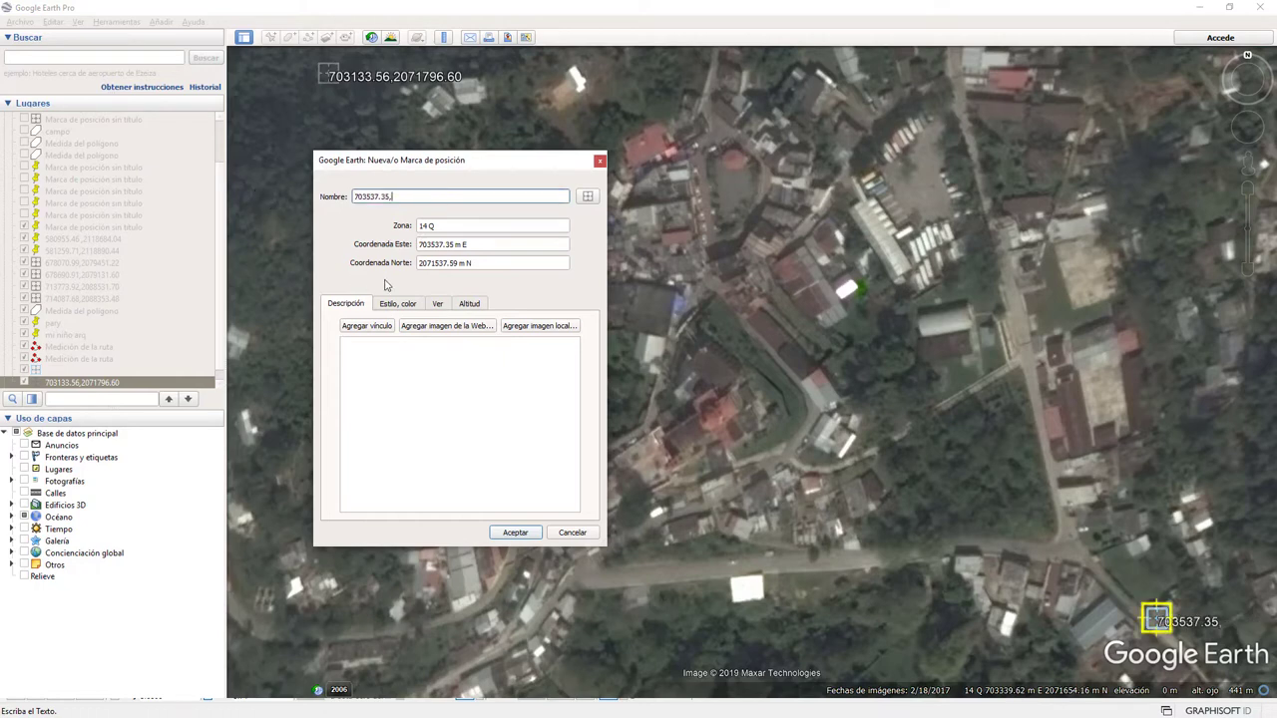
left_click_drag(459, 263, 318, 267)
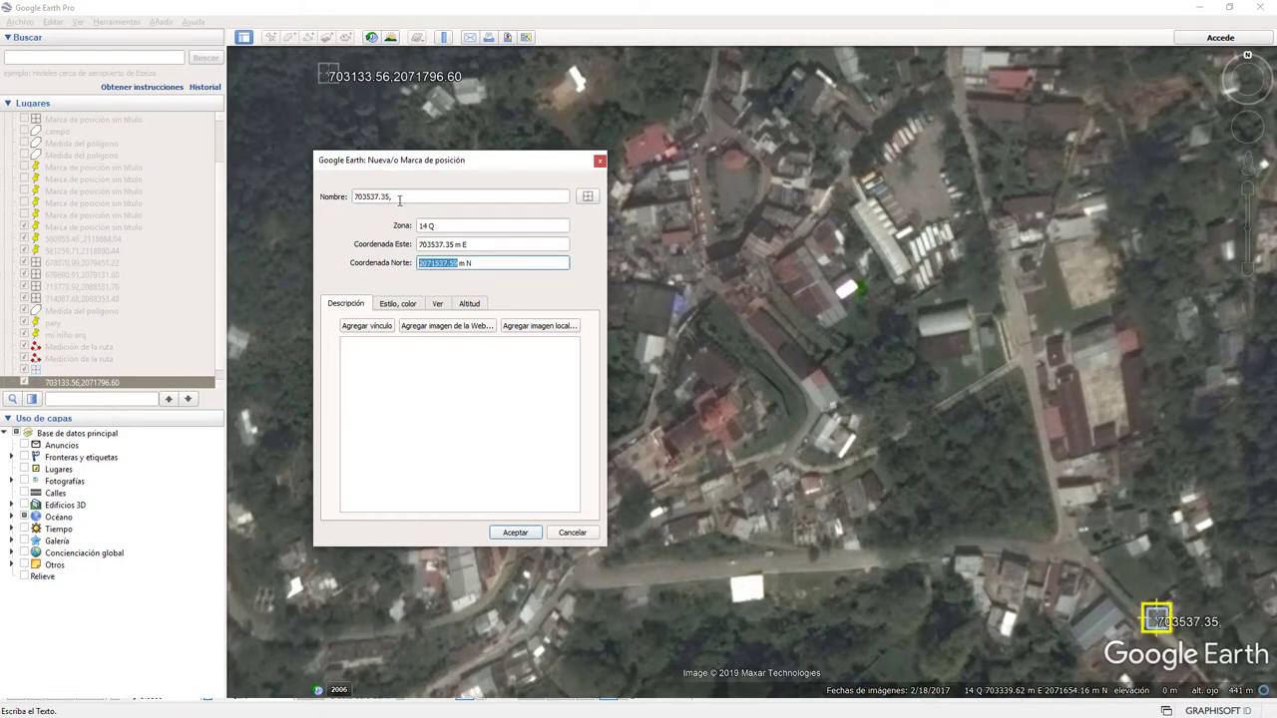
left_click(399, 199)
key("ctrl+v")
left_click(528, 537)
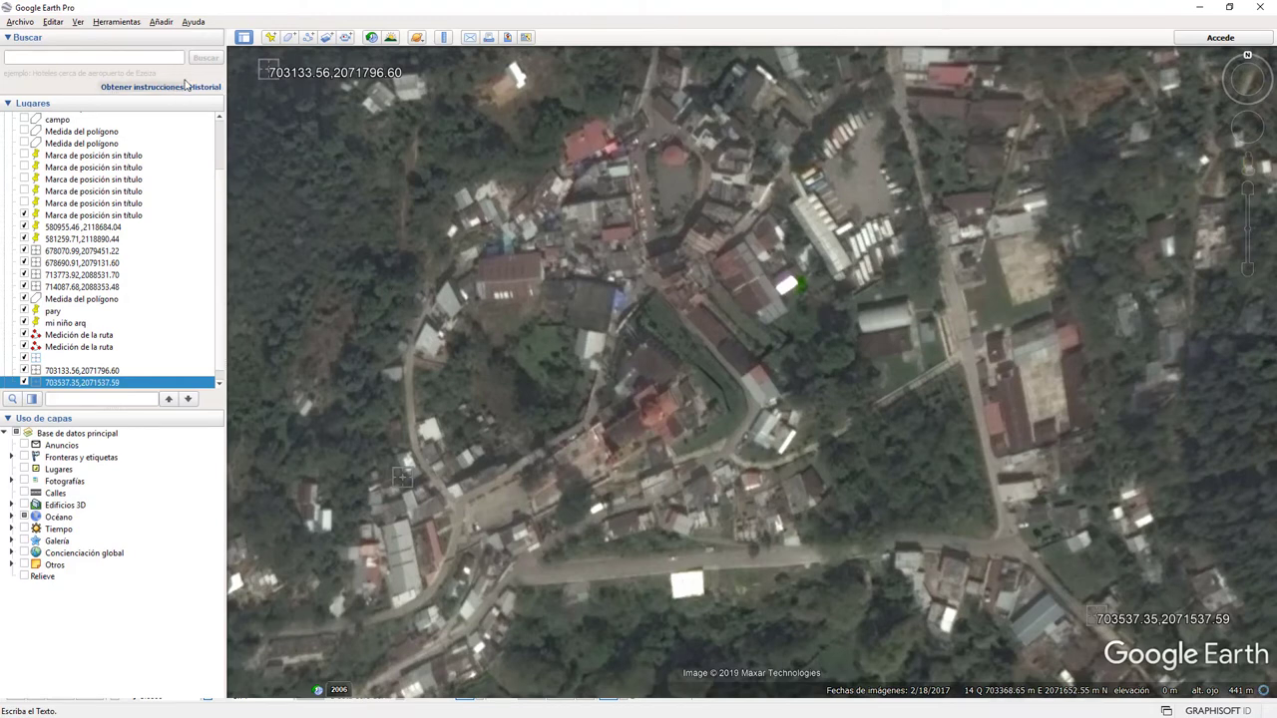
Hide the side panels and set up the image export at Máxima resolution without title, legend or compass.
left_click(245, 38)
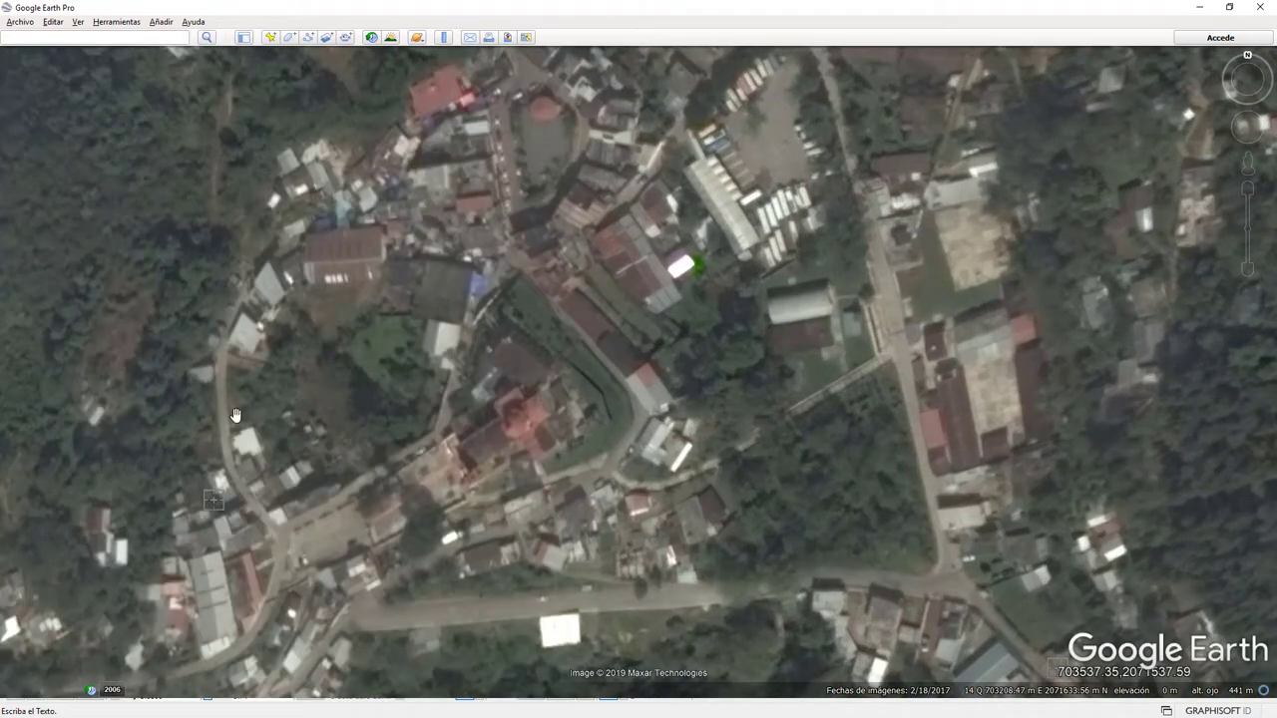
left_click(244, 38)
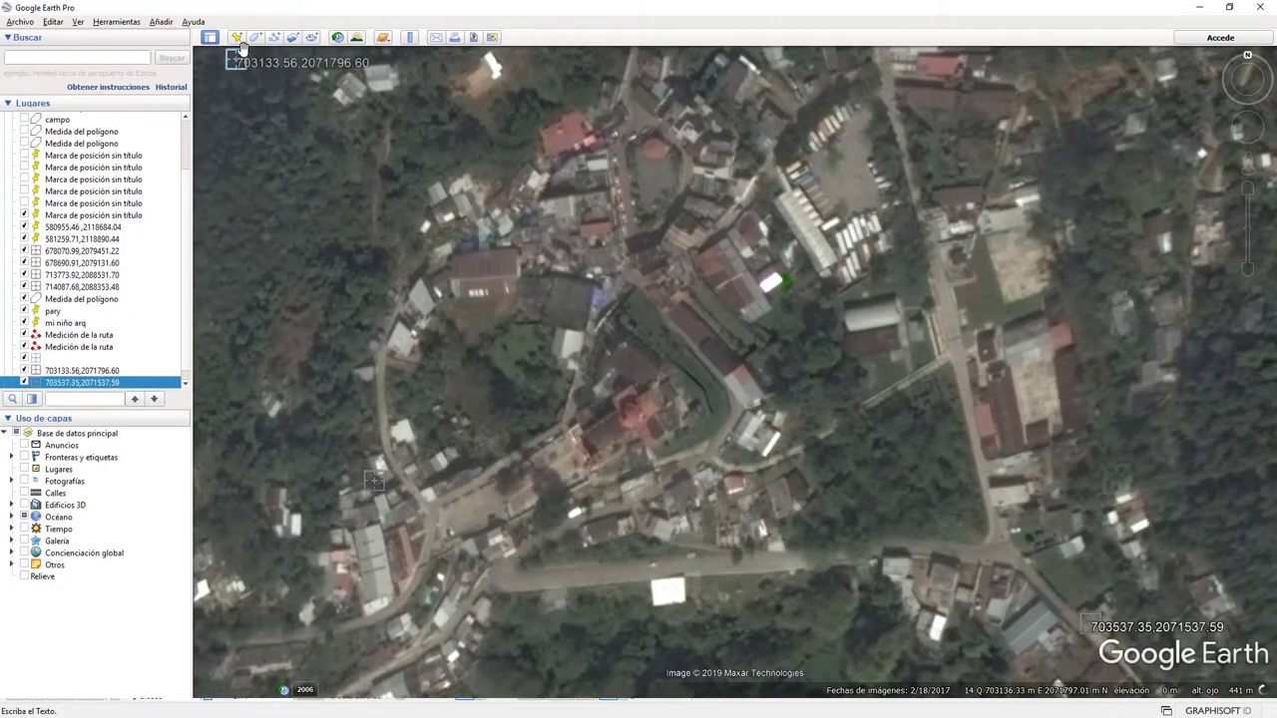
left_click(210, 38)
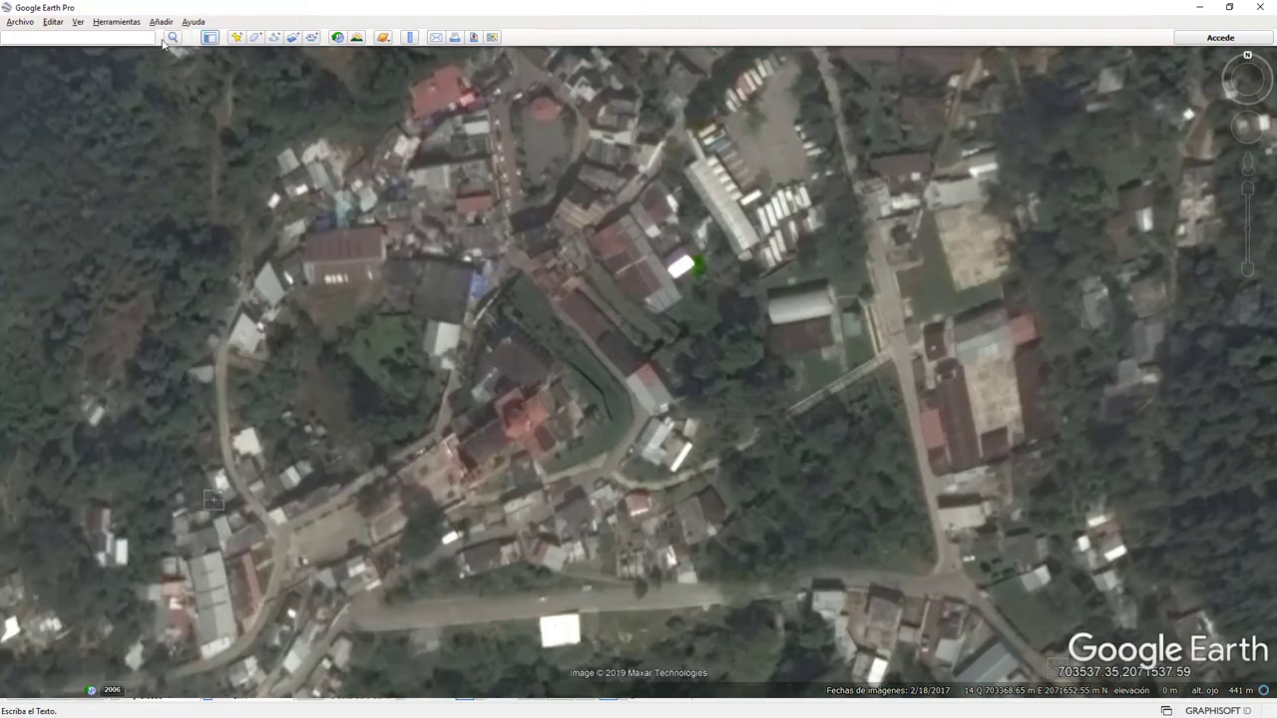
left_click(22, 23)
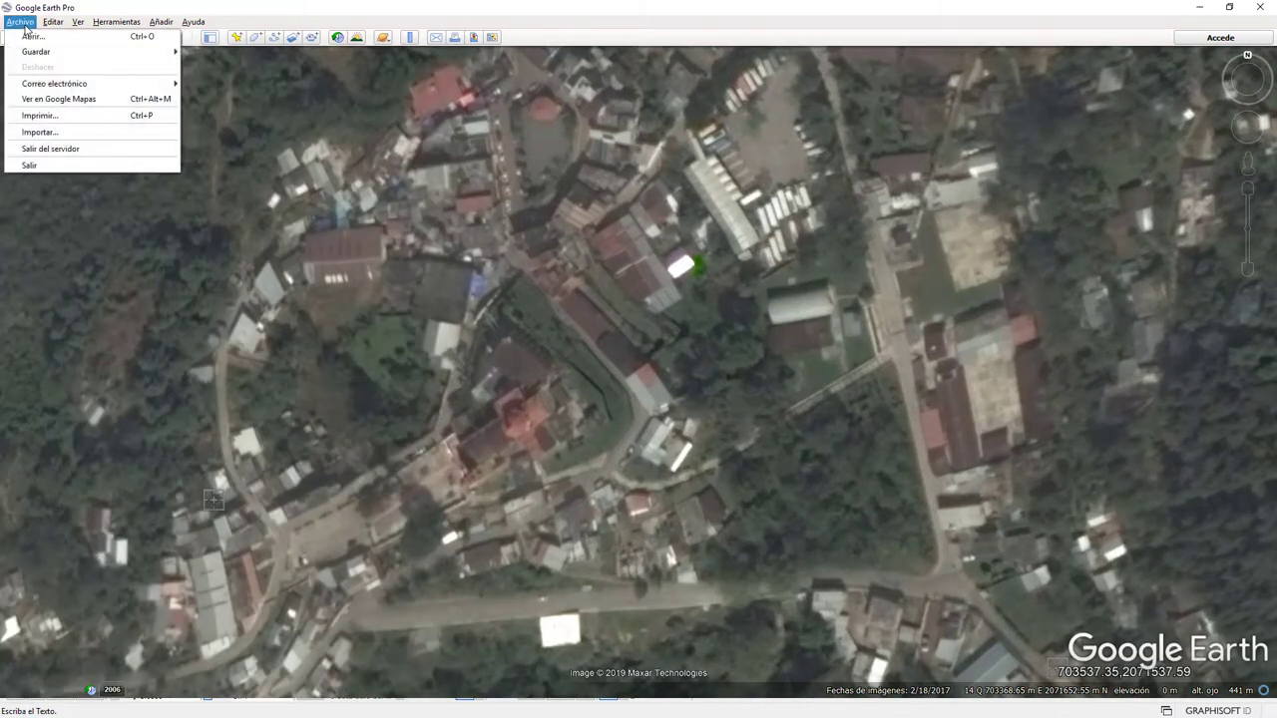
left_click(264, 100)
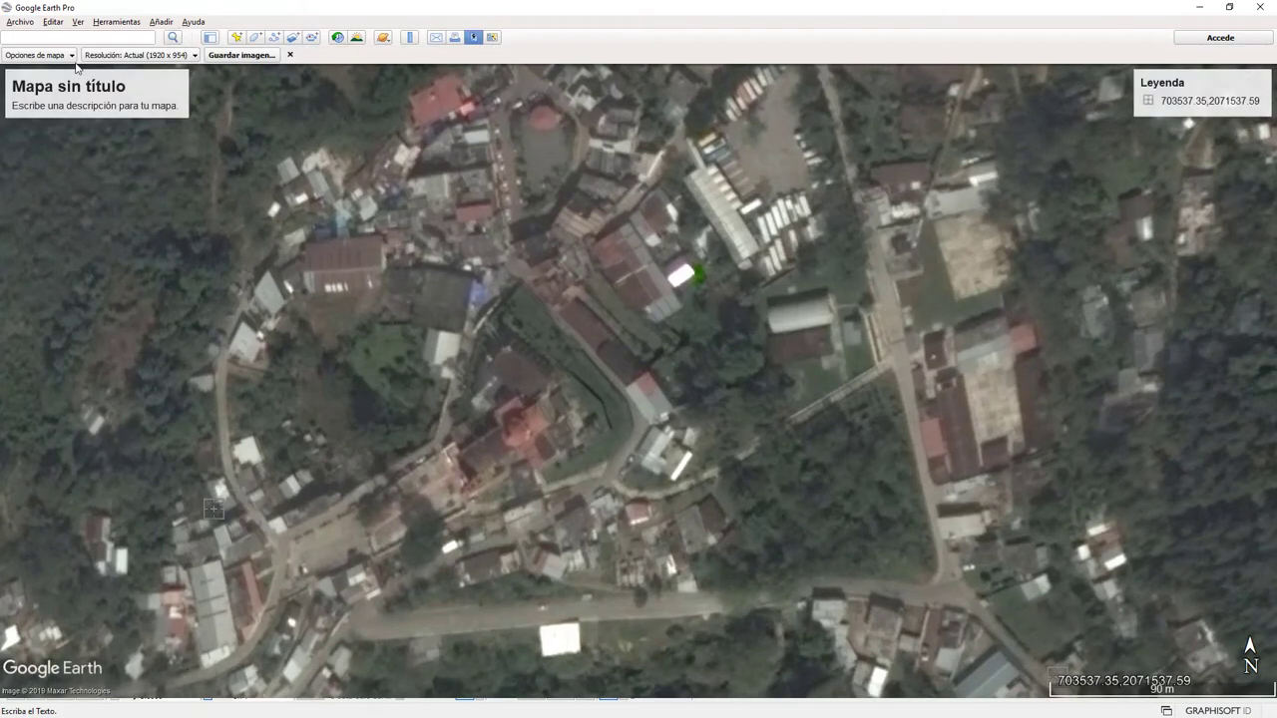
left_click(71, 57)
left_click(16, 89)
left_click(15, 106)
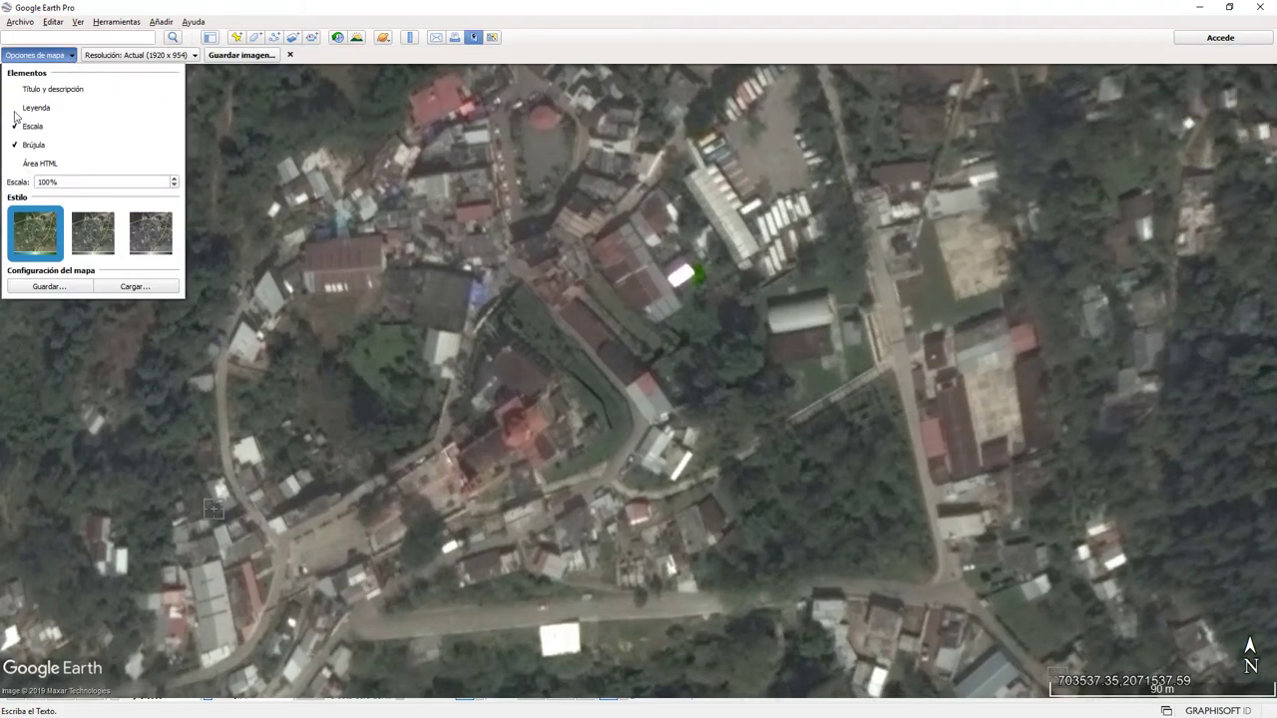
left_click(15, 146)
left_click(188, 58)
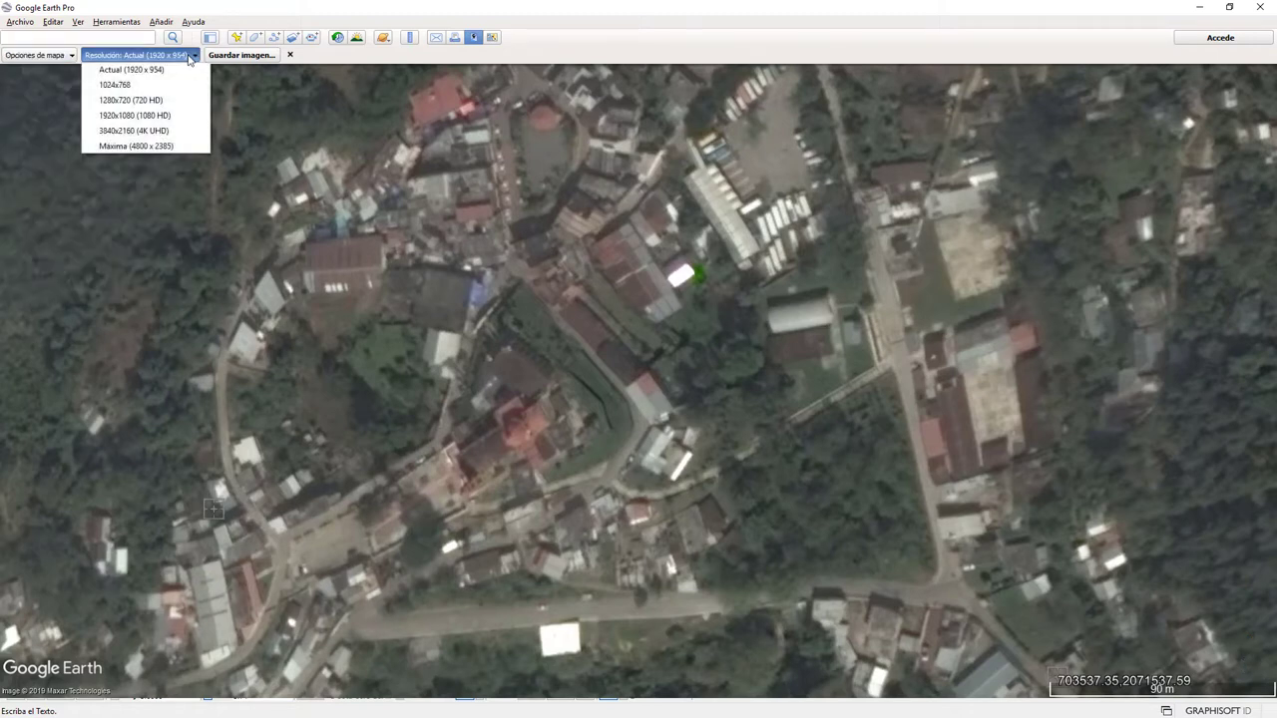
left_click(178, 148)
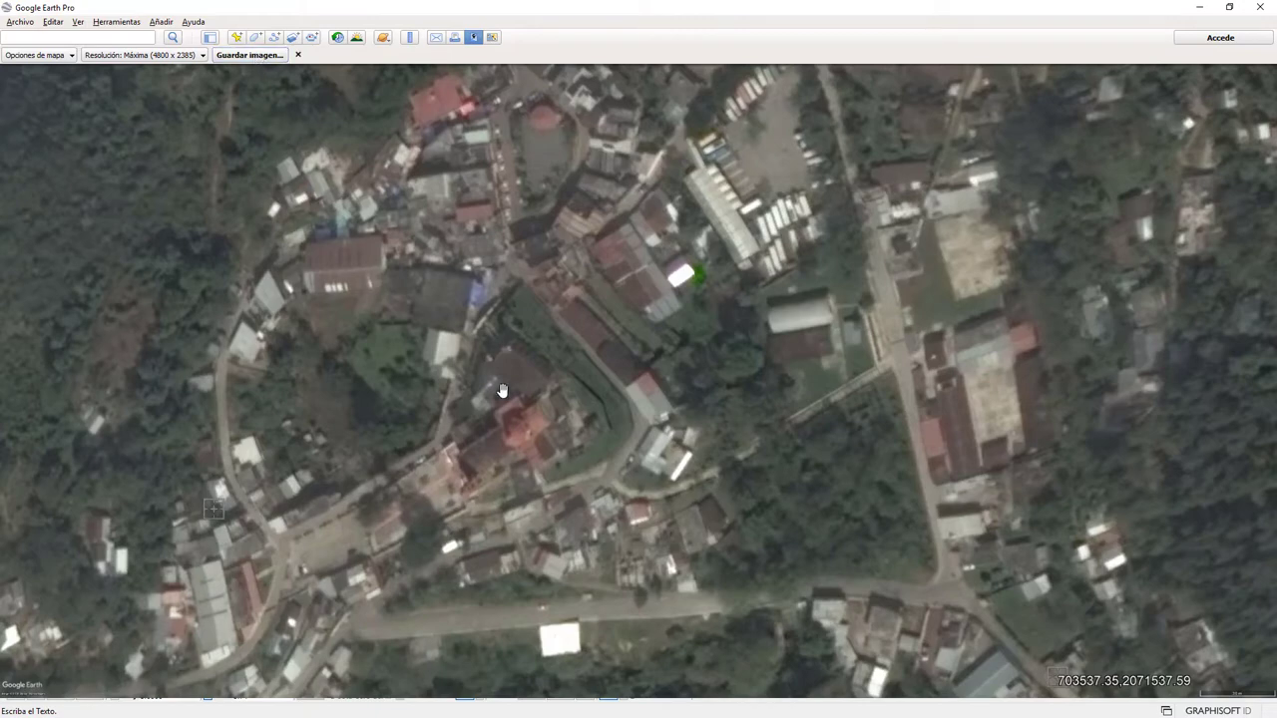
Adjust the view and save the image as JPEG 'tequila' on the Desktop.
scroll(515, 394, "down", 2)
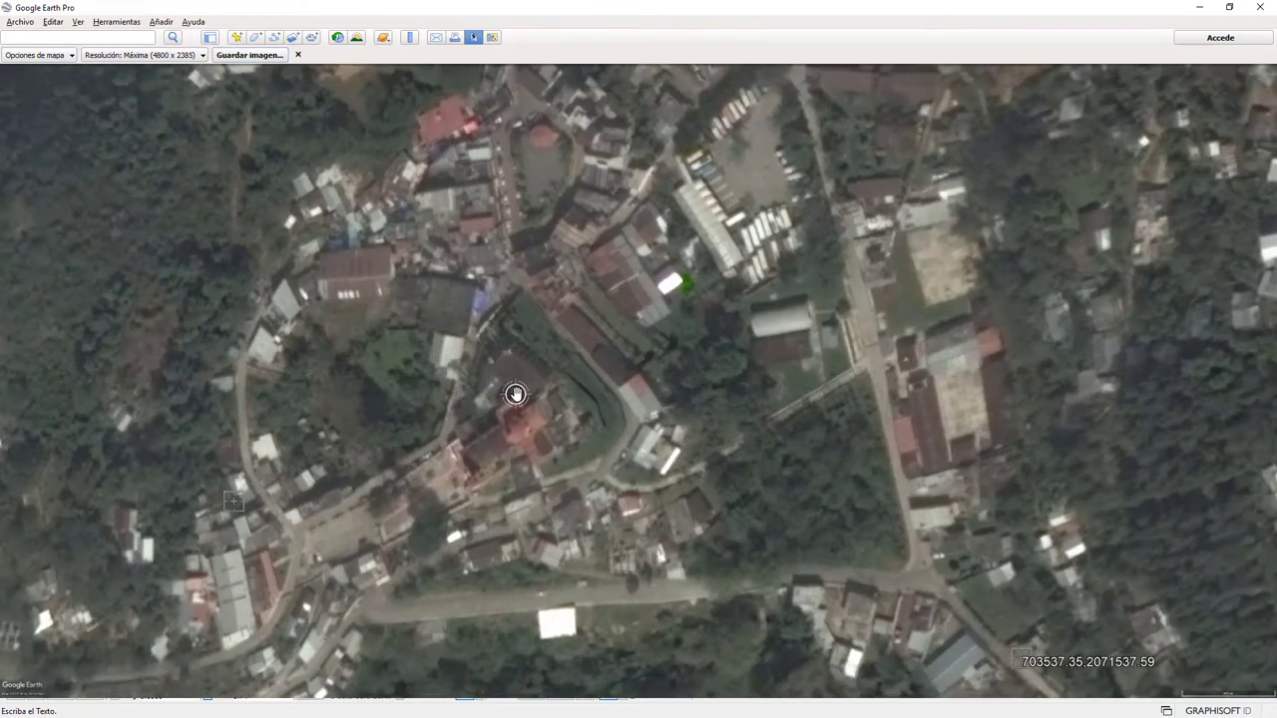
left_click_drag(498, 382, 535, 392)
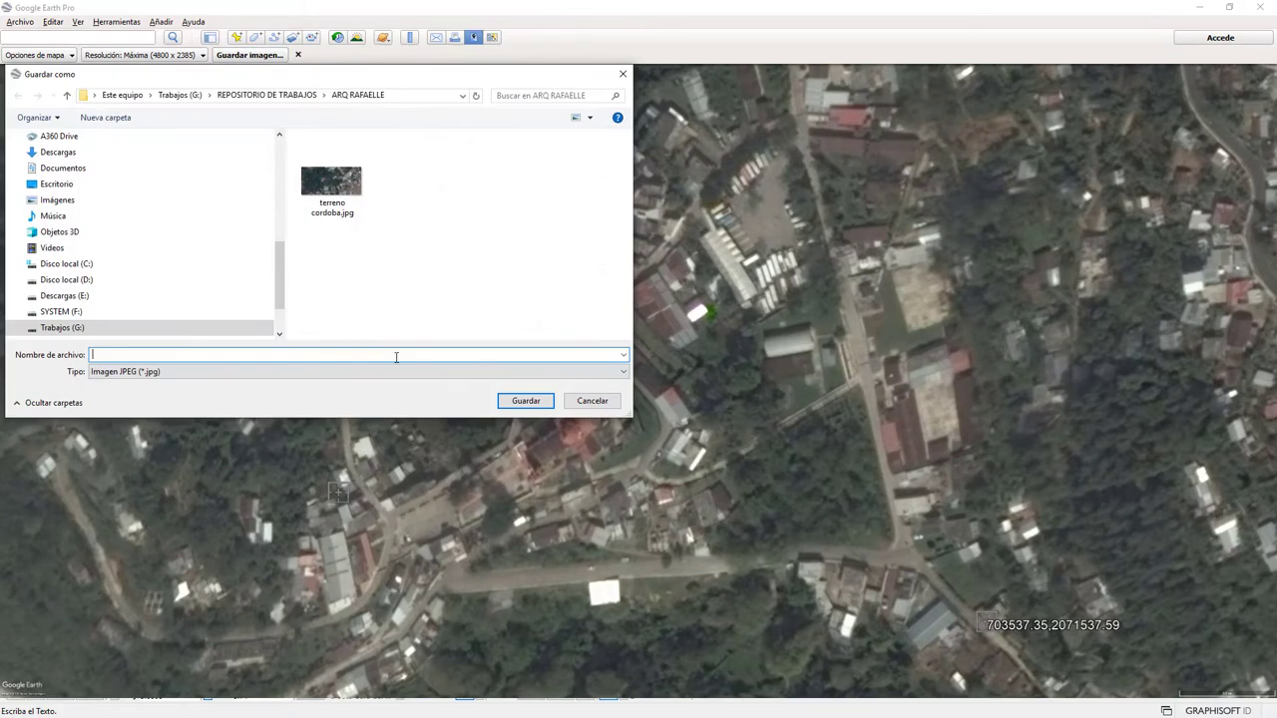
scroll(266, 254, "up", 6)
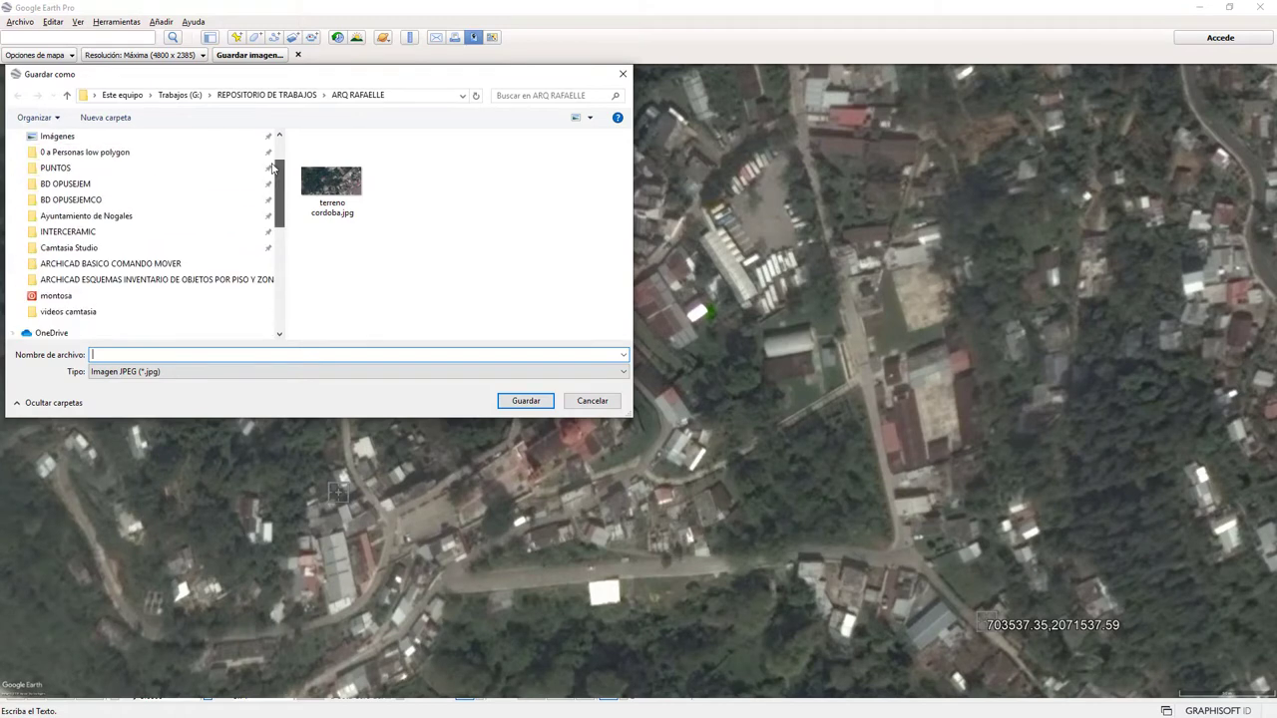
left_click(100, 162)
left_click(213, 354)
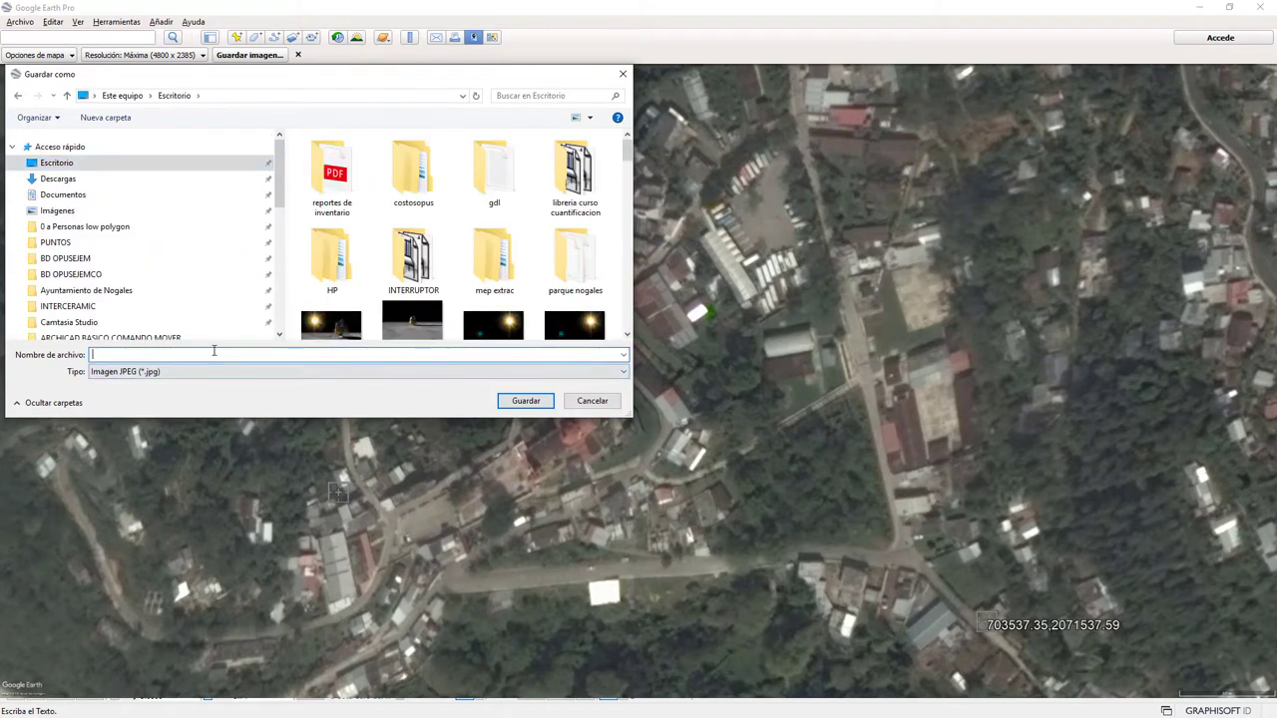
type("tequila")
left_click(524, 401)
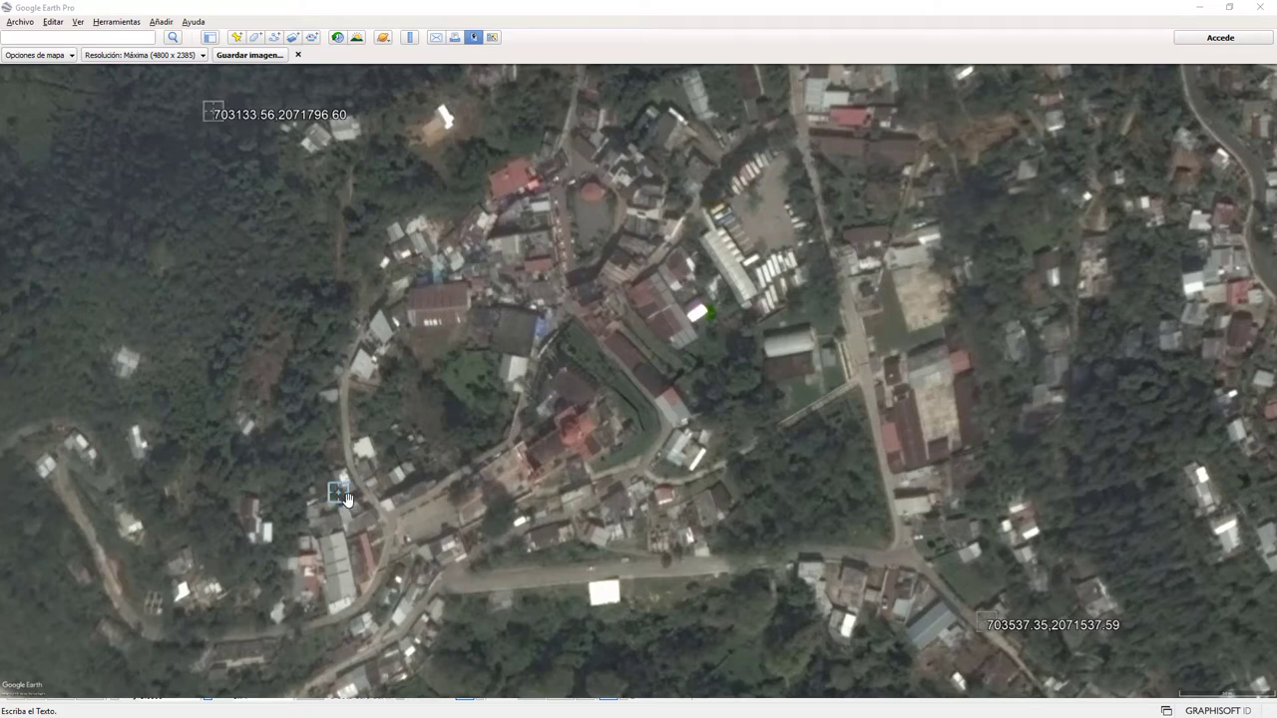
Check the coordinate placemark's east and north UTM values in its properties.
left_click(337, 494)
right_click(337, 494)
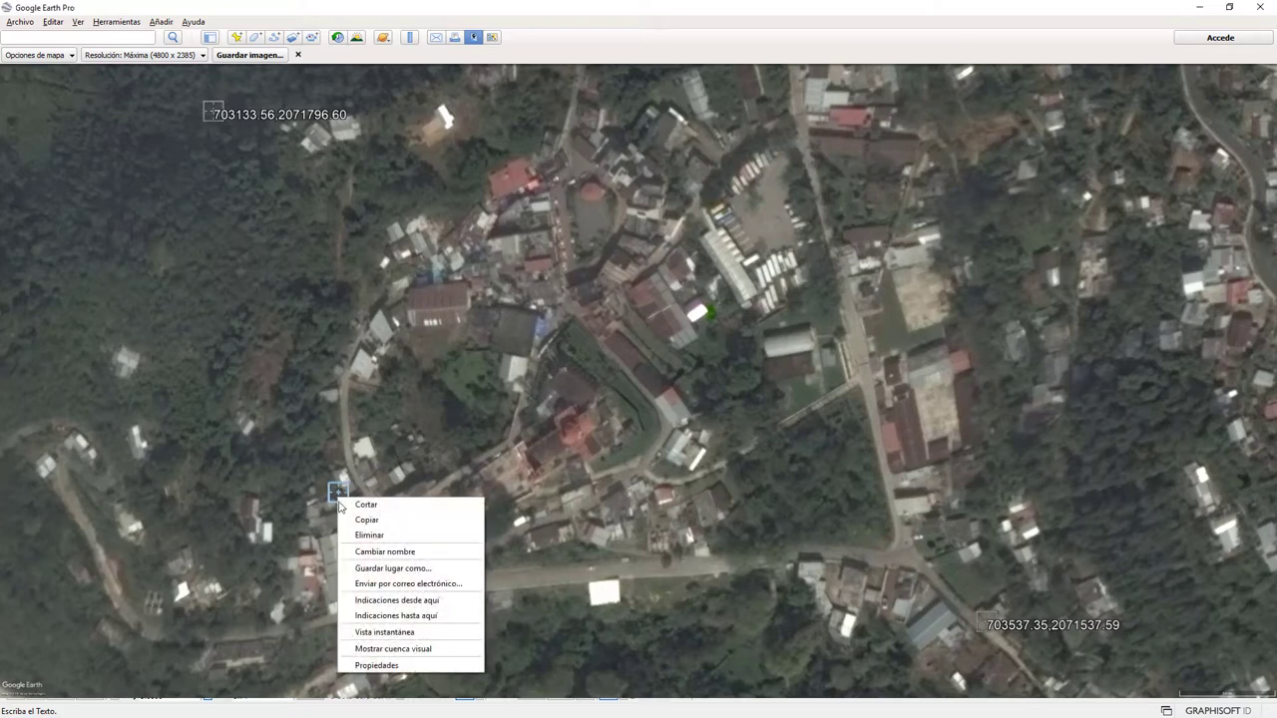
left_click(409, 666)
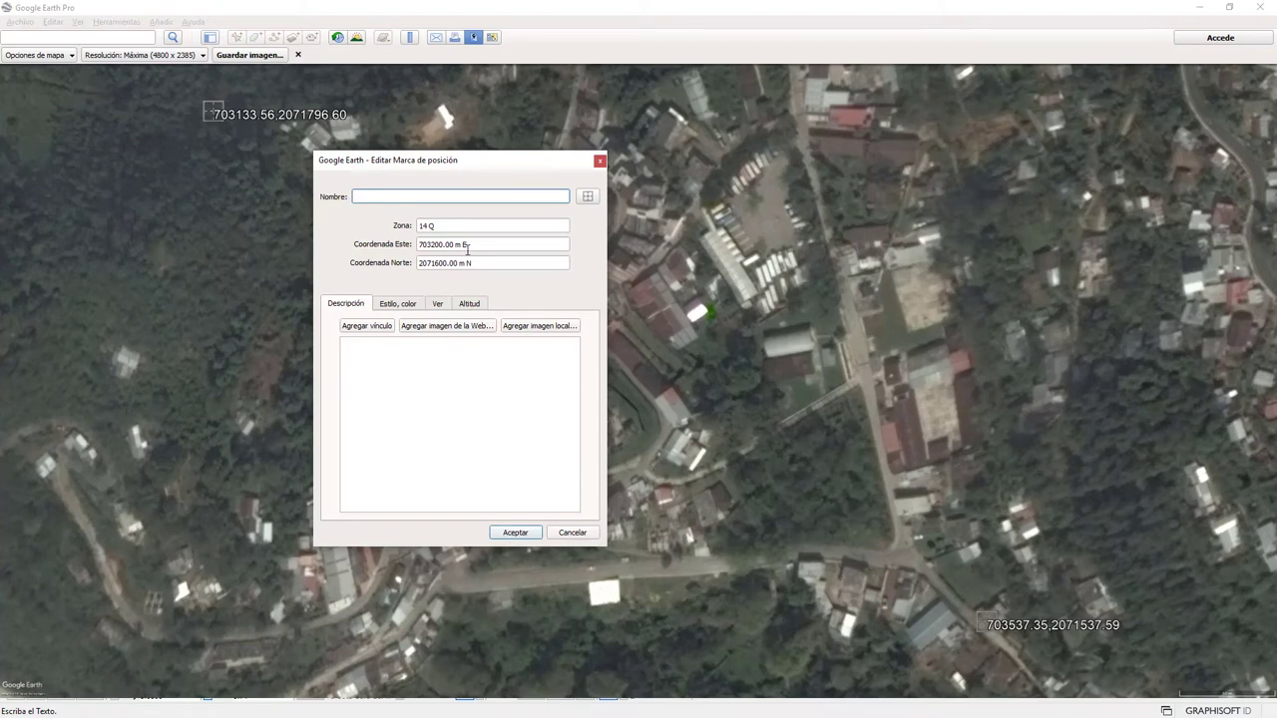
left_click_drag(467, 247, 374, 236)
left_click_drag(477, 264, 417, 263)
left_click(573, 531)
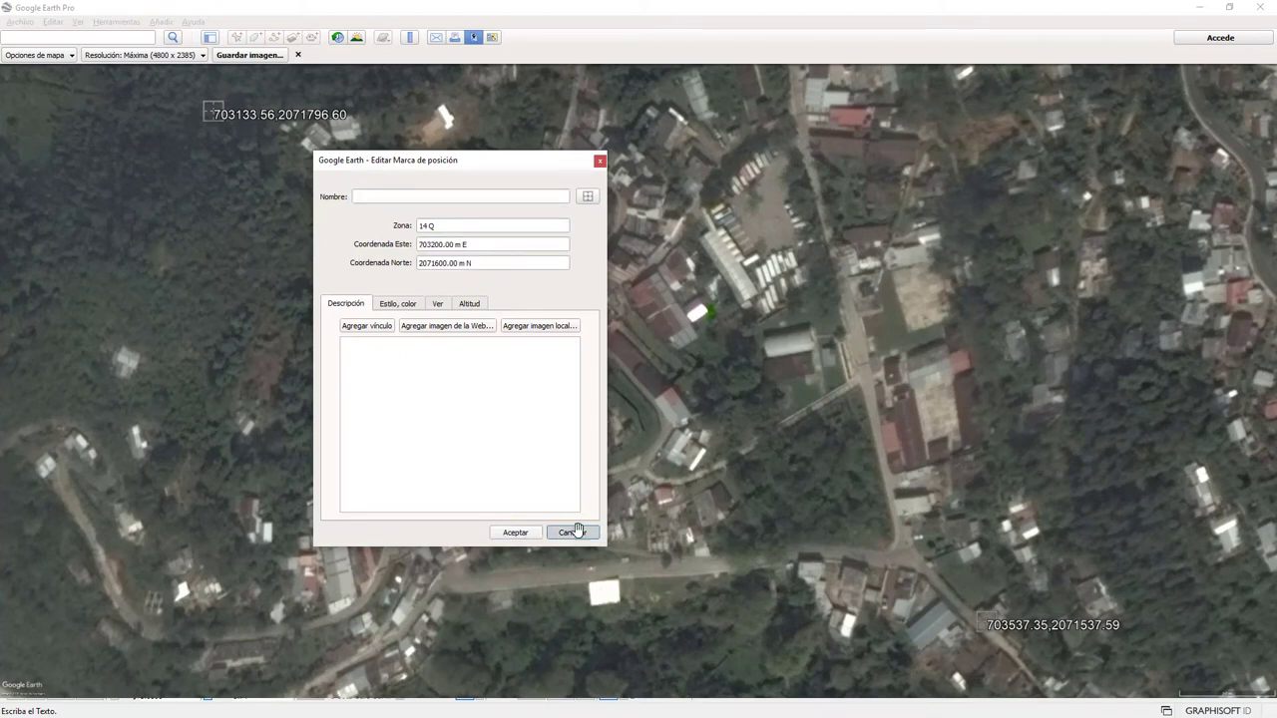
Switch the coordinate display to degrees, minutes, seconds and view the placemark's latitude.
left_click(133, 22)
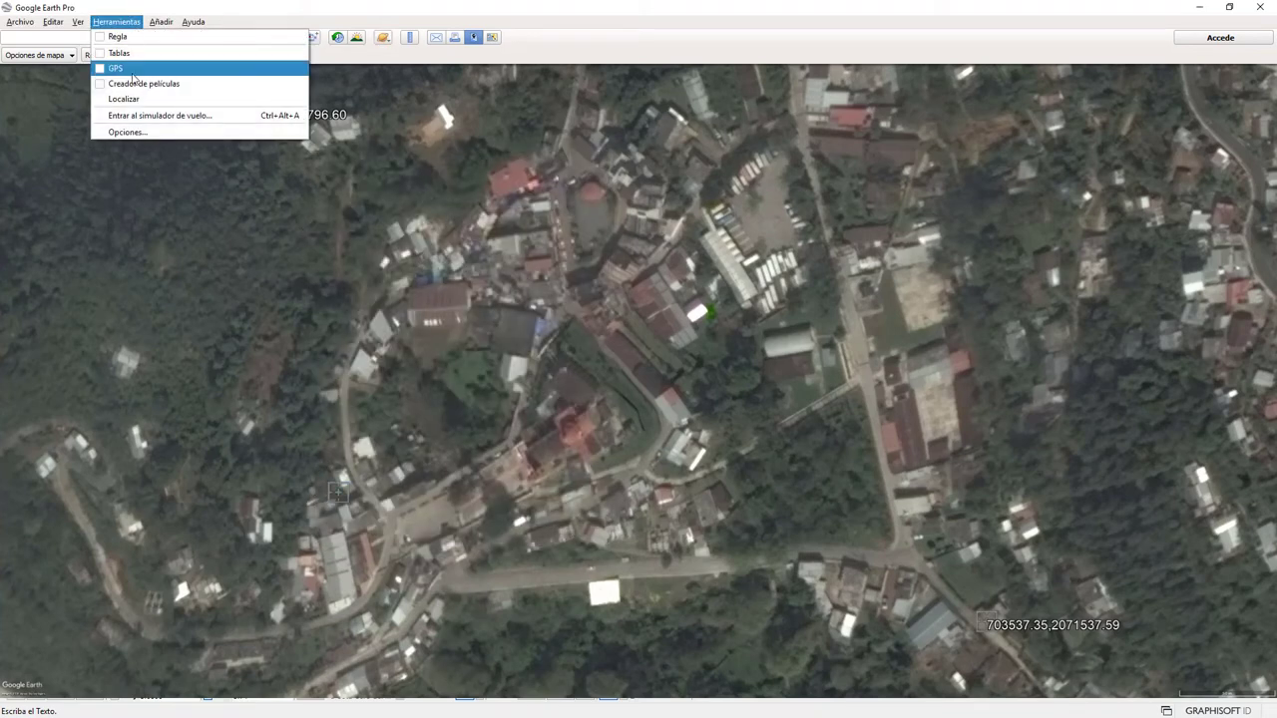
left_click(125, 130)
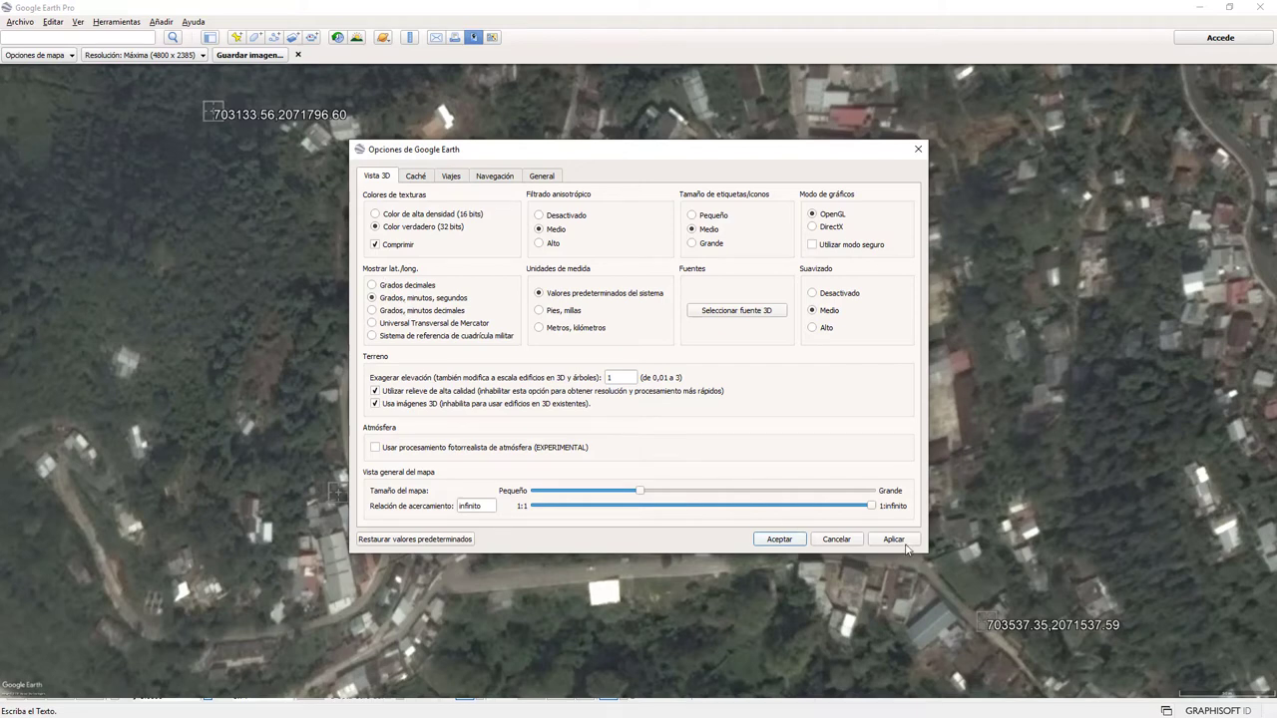
left_click(779, 539)
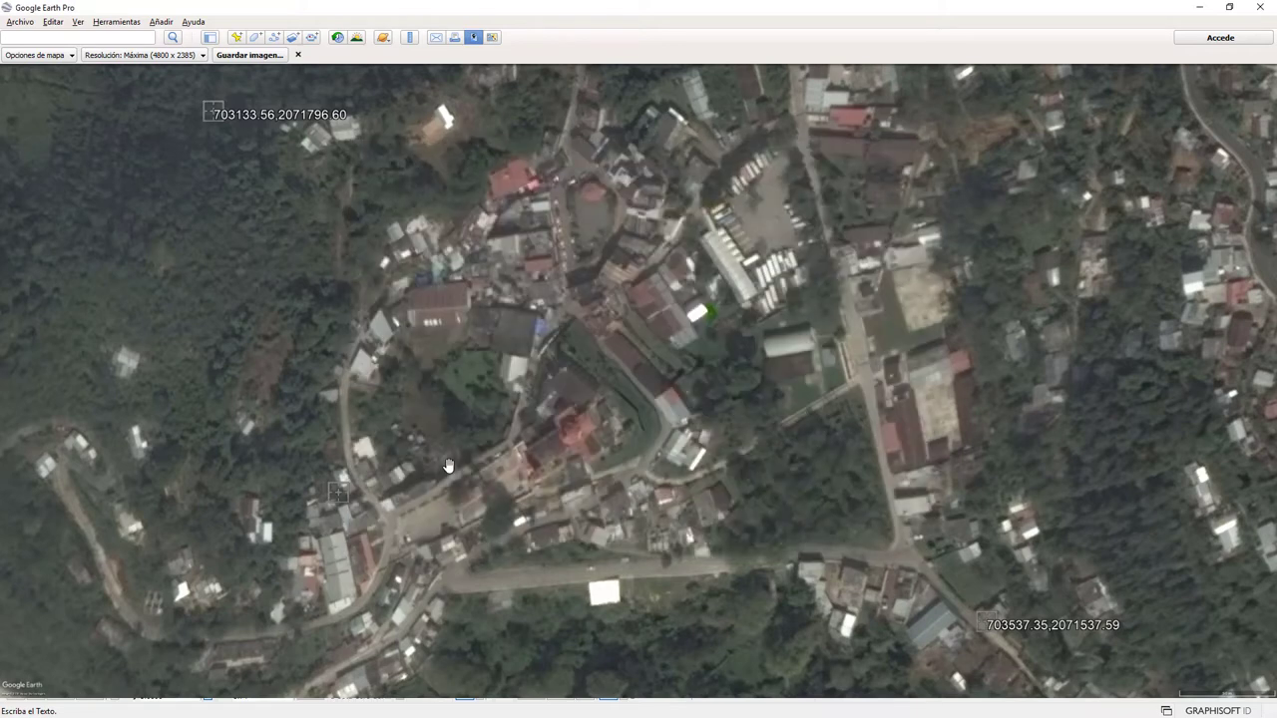
right_click(337, 493)
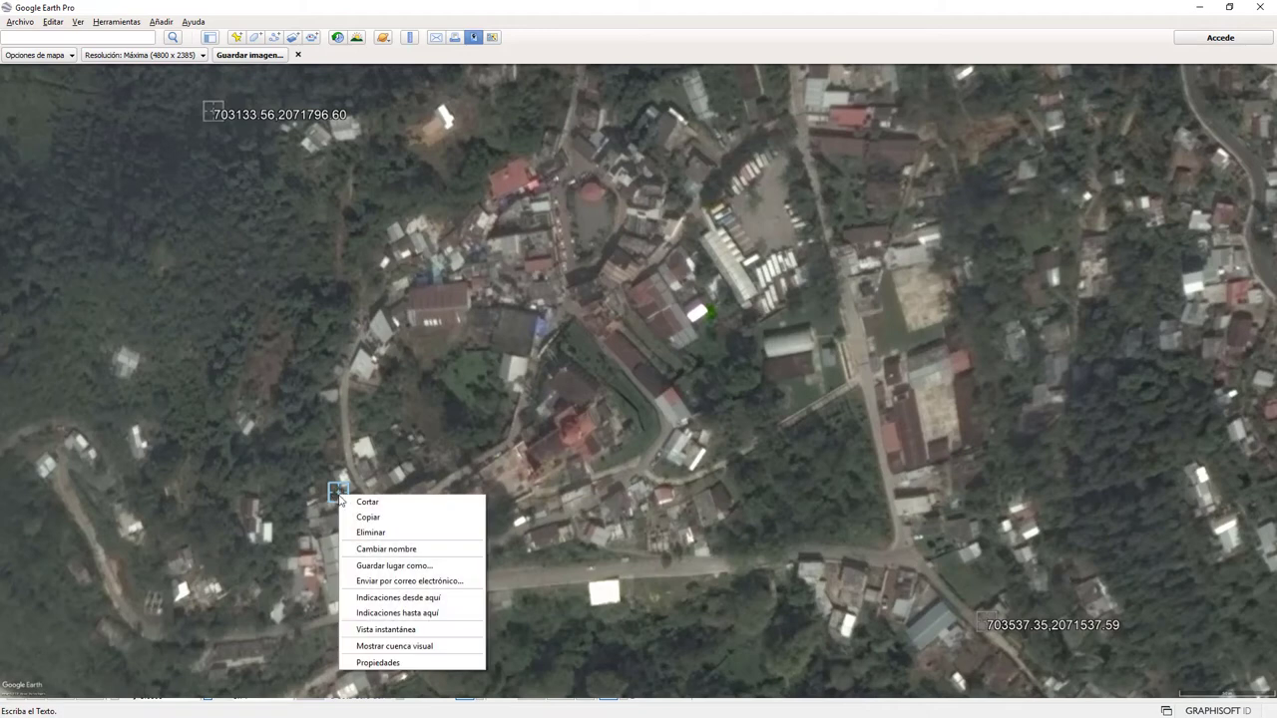
left_click(382, 660)
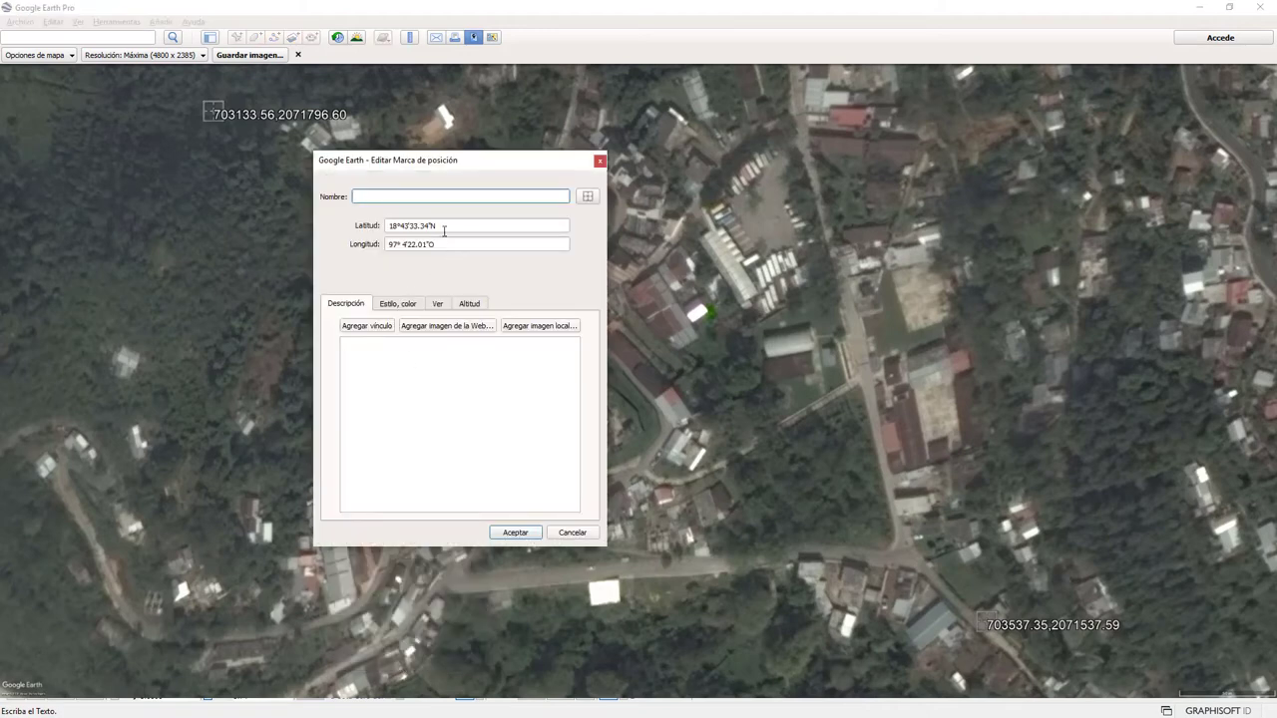
left_click_drag(444, 230, 318, 225)
key("ctrl+c")
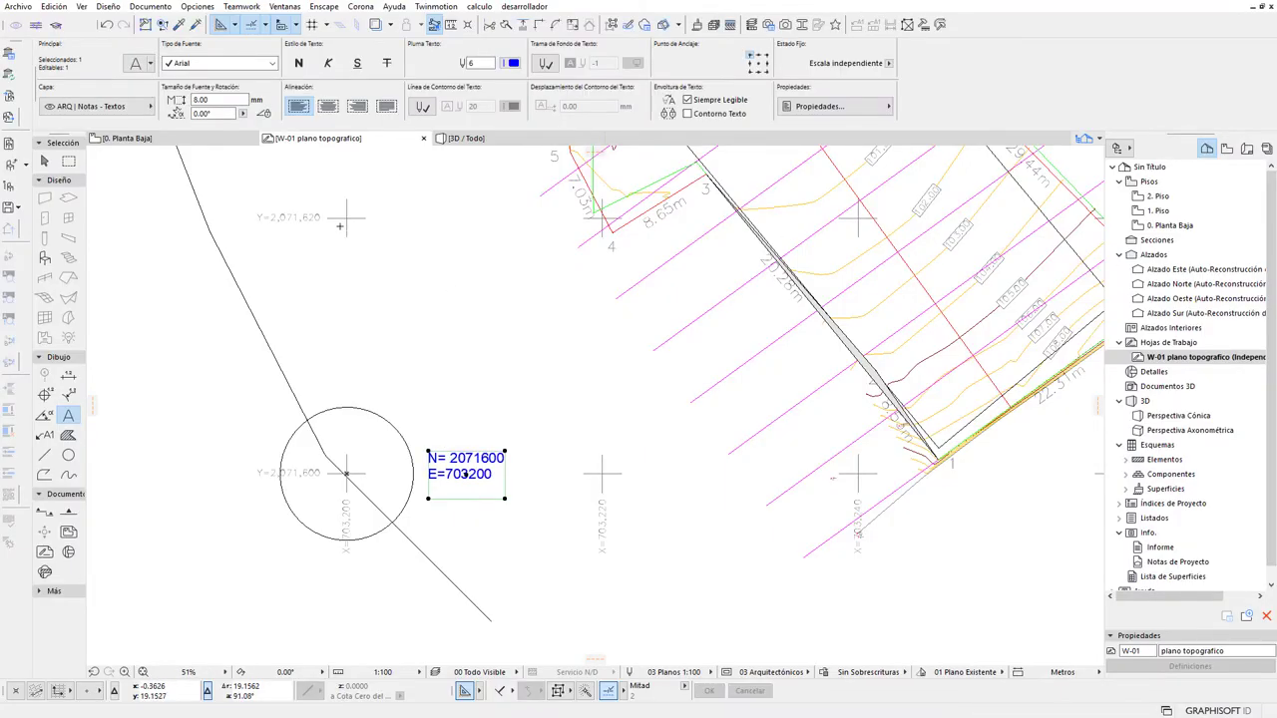
Paste the placemark's latitude 18° 43' 33.34" into ARCHICAD's Project Location settings.
left_click(196, 6)
mouse_move(242, 165)
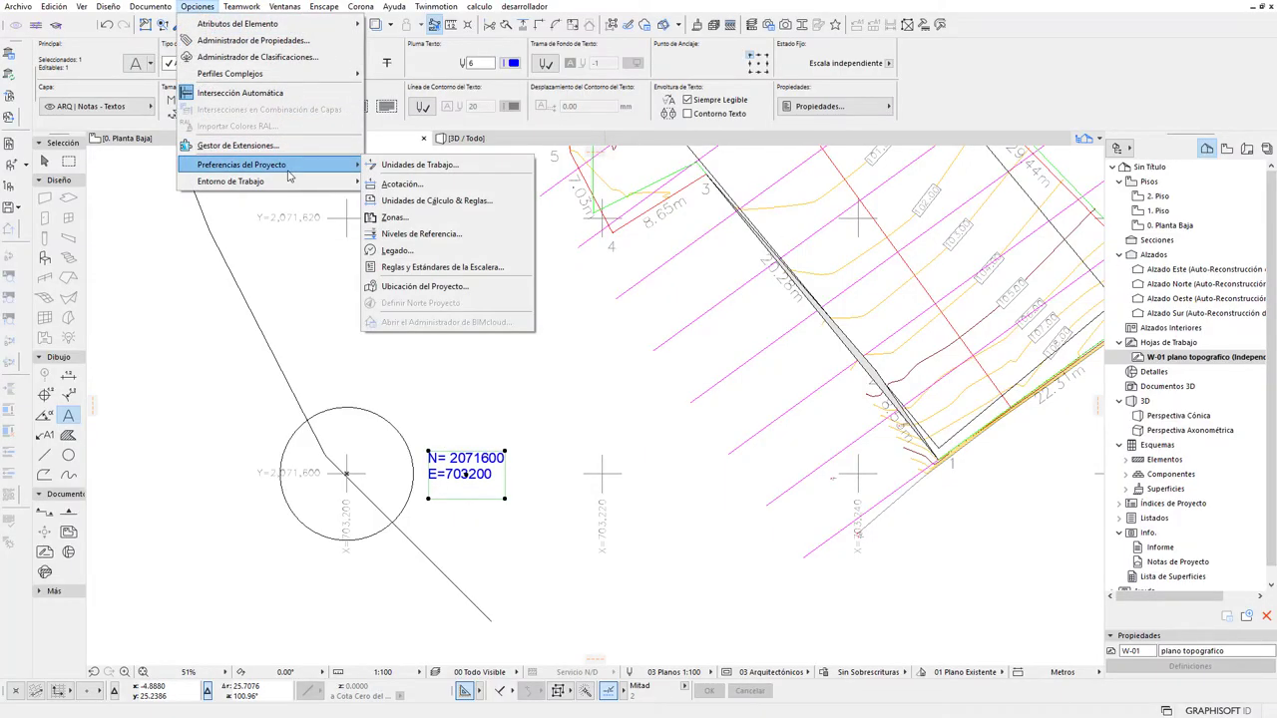
left_click(487, 287)
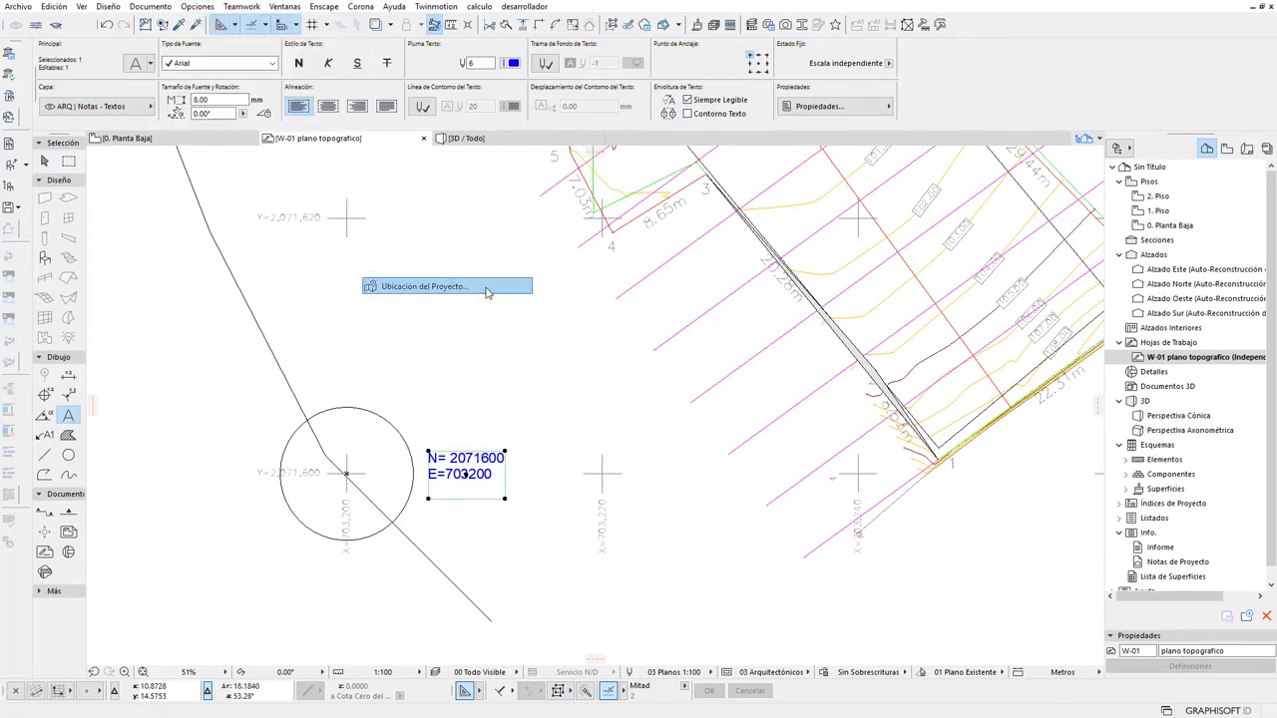
left_click_drag(649, 215, 443, 212)
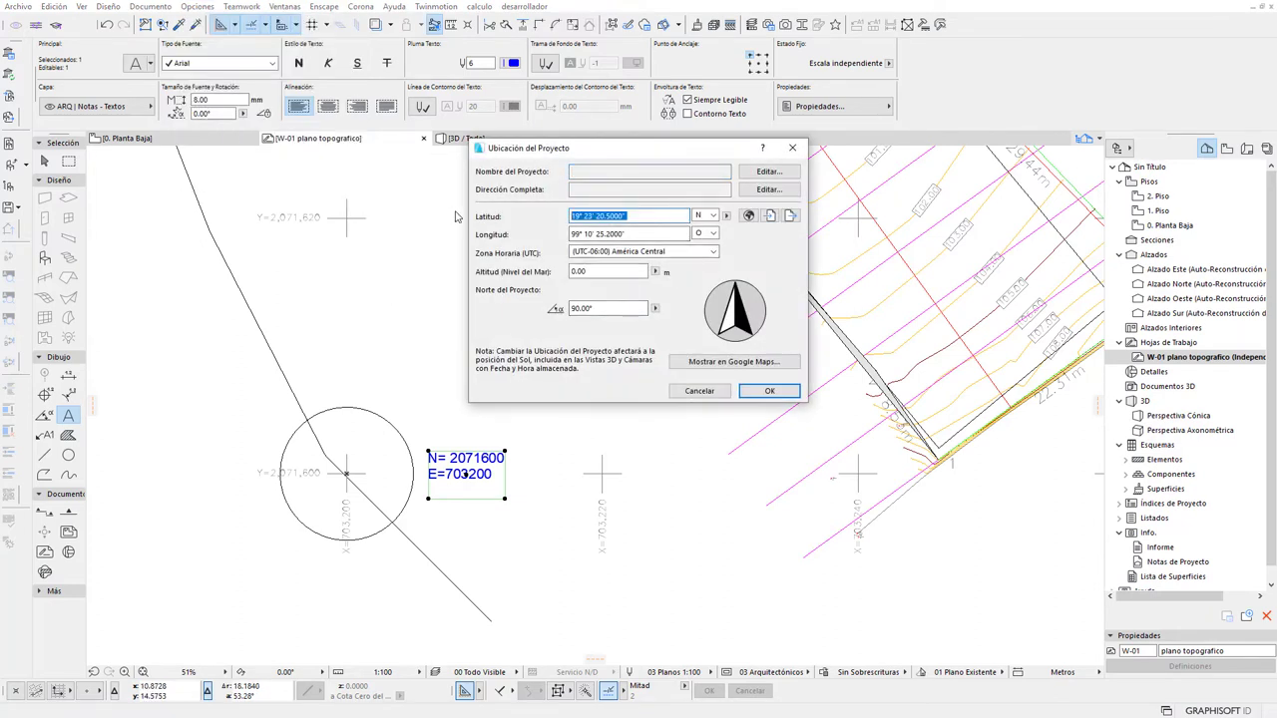
key("ctrl+v")
key("Tab")
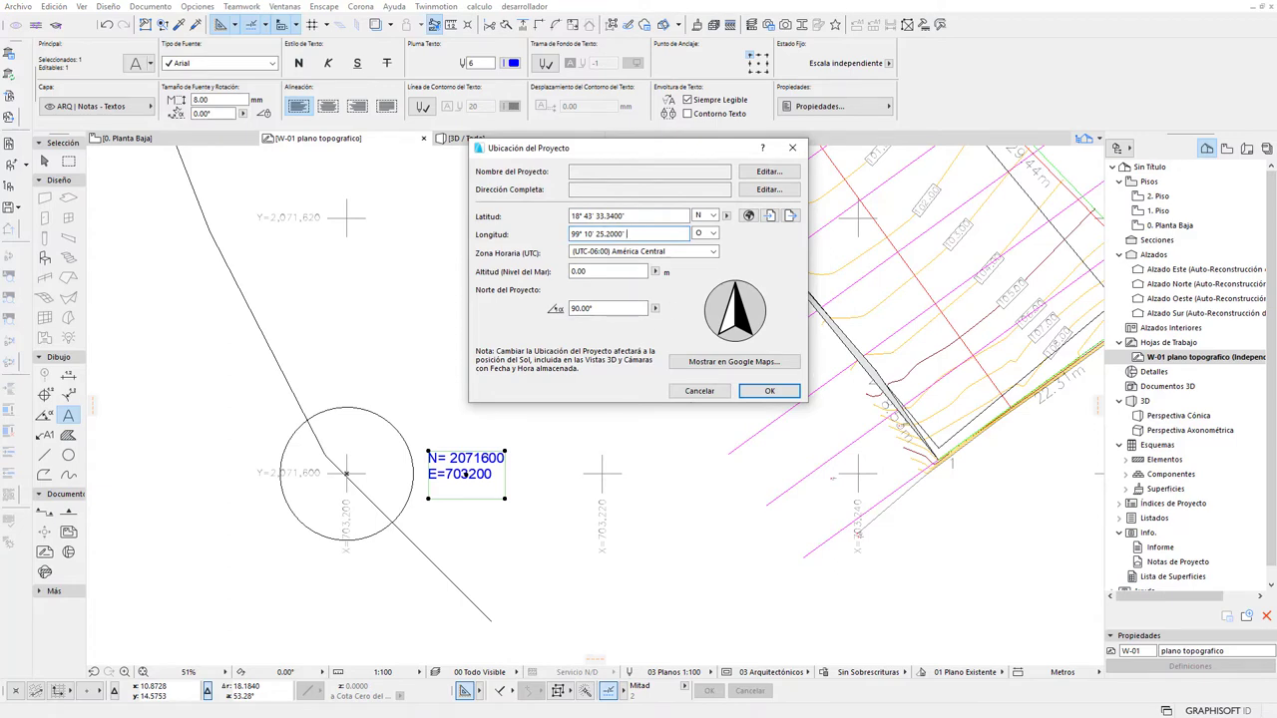
Copy longitude 97° 4' 22.01" from Google Earth into the project location, then close the placemark.
key("alt+Tab")
left_click_drag(443, 247, 324, 251)
key("ctrl+c")
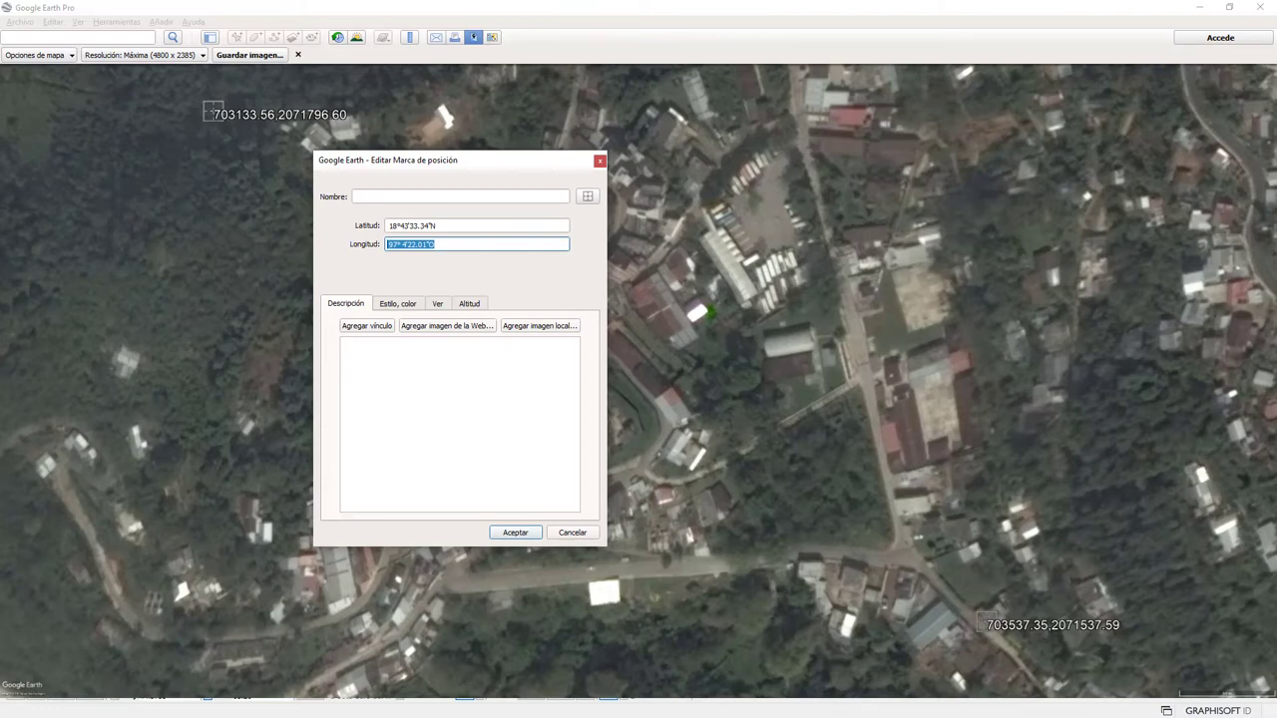
key("alt+Tab")
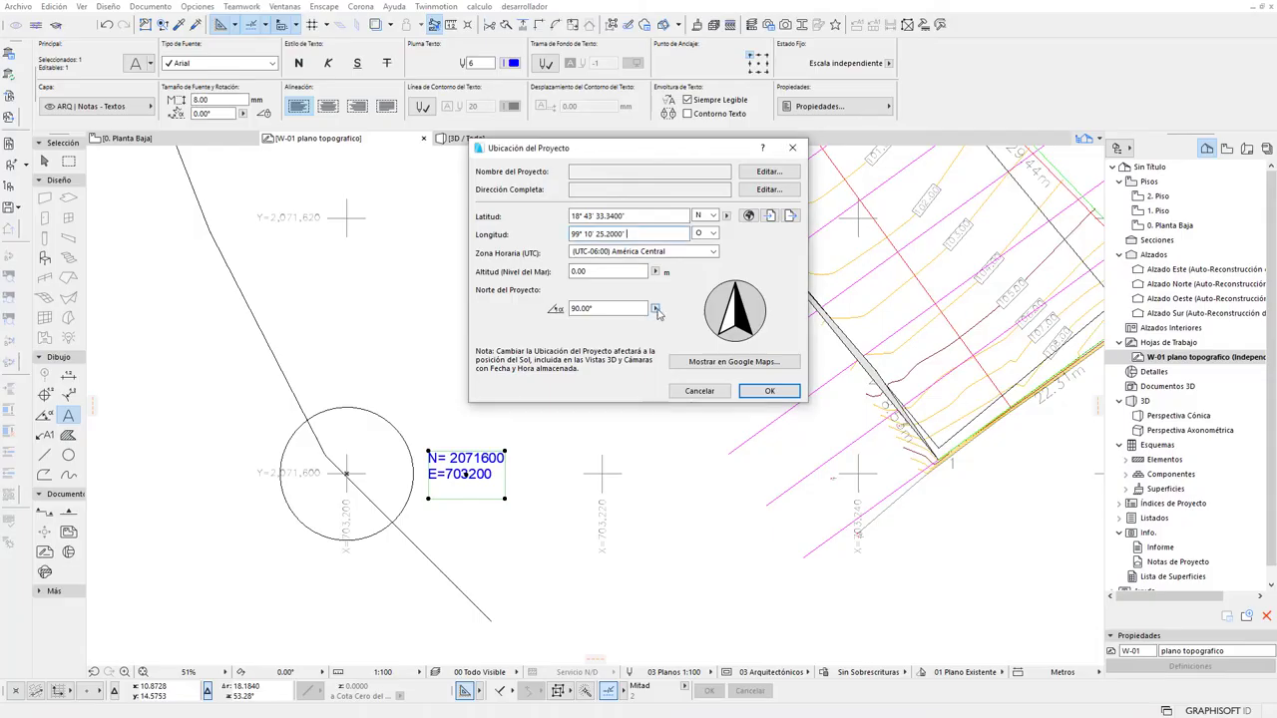
left_click_drag(643, 233, 527, 240)
key("ctrl+v")
key("alt+Tab")
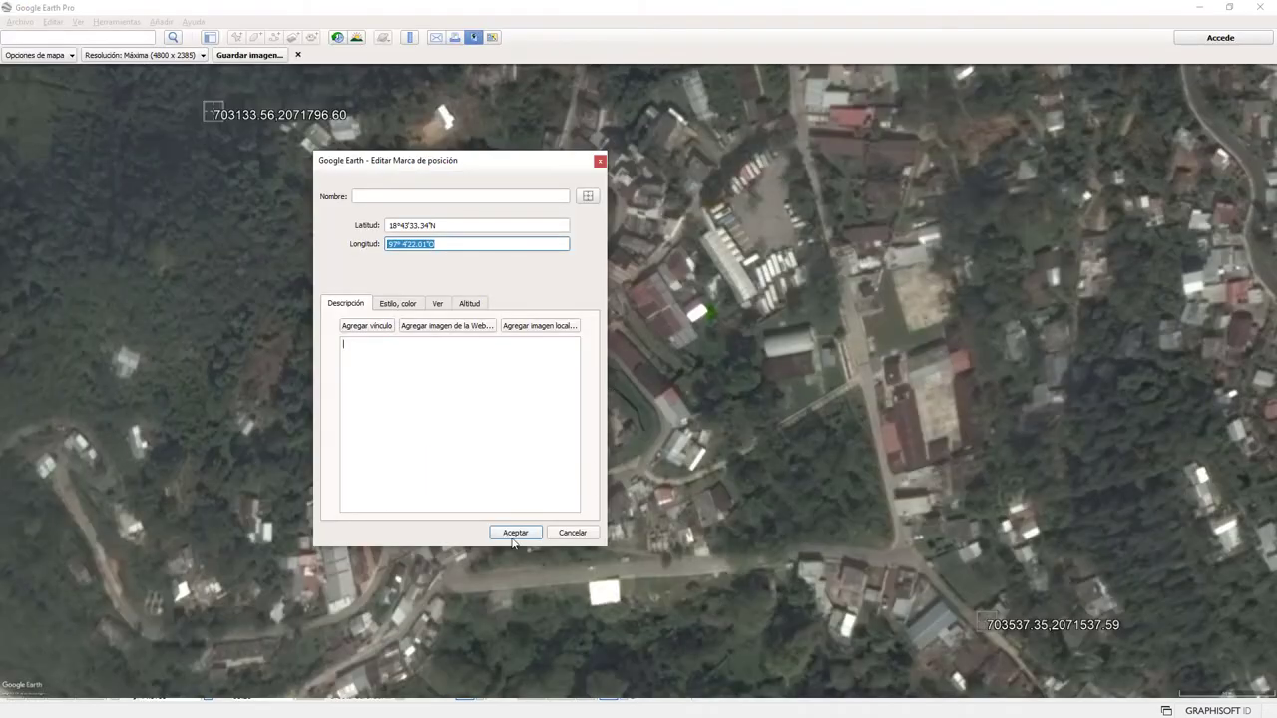
left_click(515, 535)
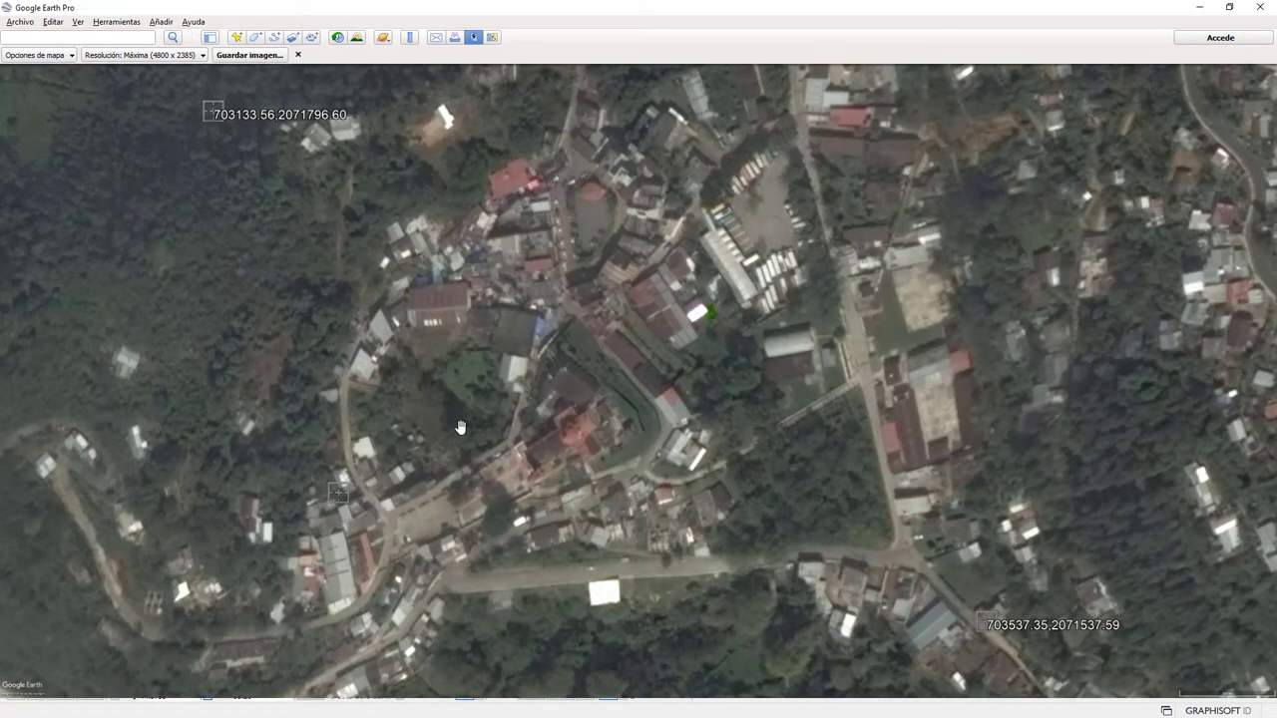
Show the Google Earth sidebar, enable the Relieve terrain layer, and zoom out to both placemarks.
left_click(210, 37)
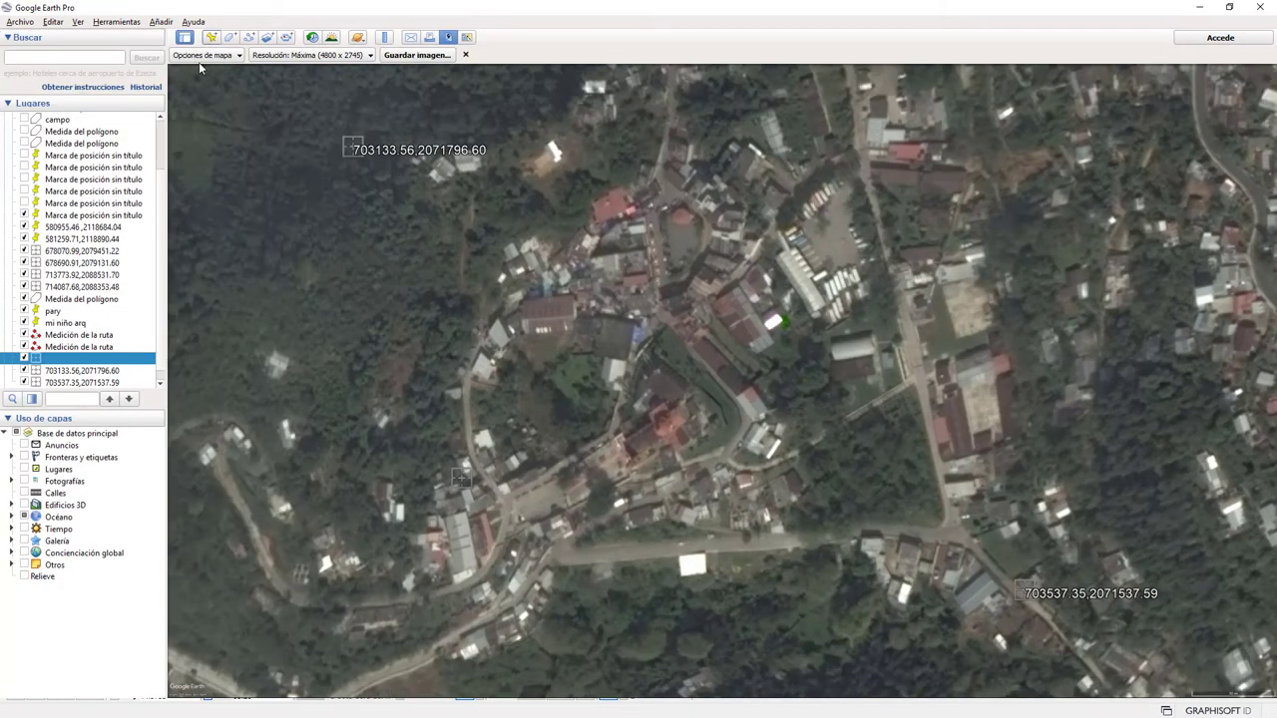
left_click(25, 576)
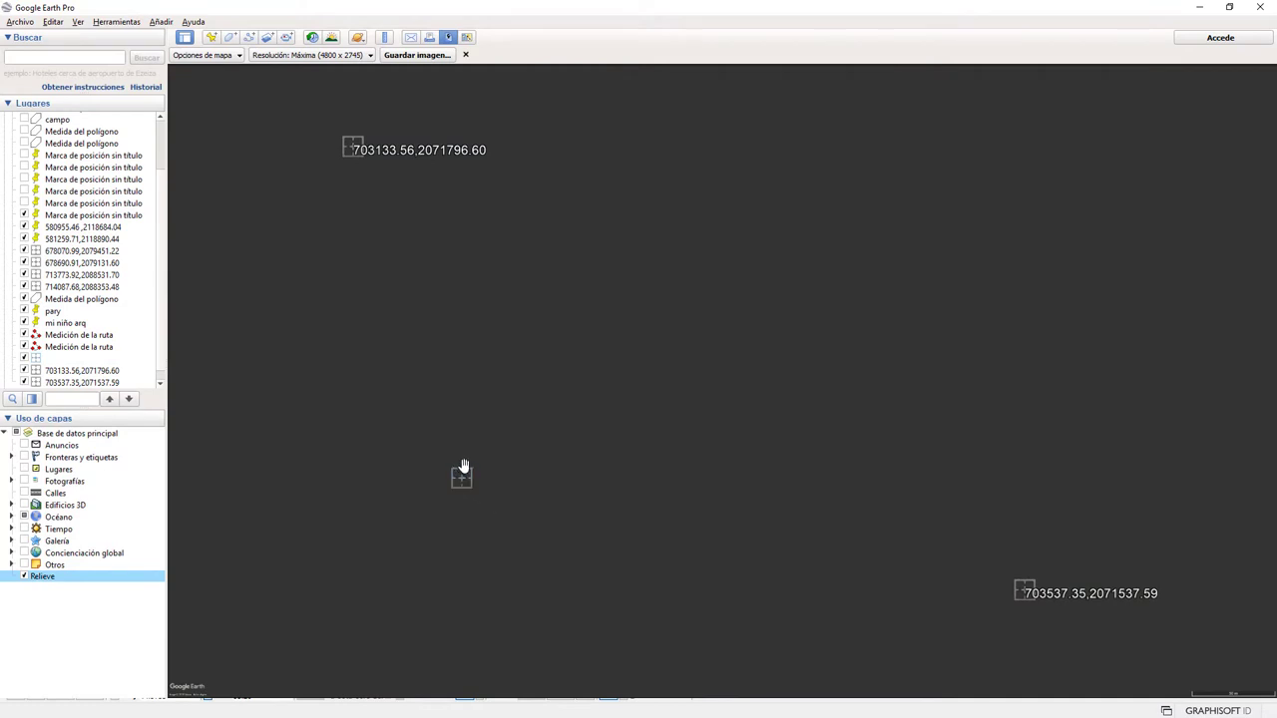
scroll(465, 475, "down", 3)
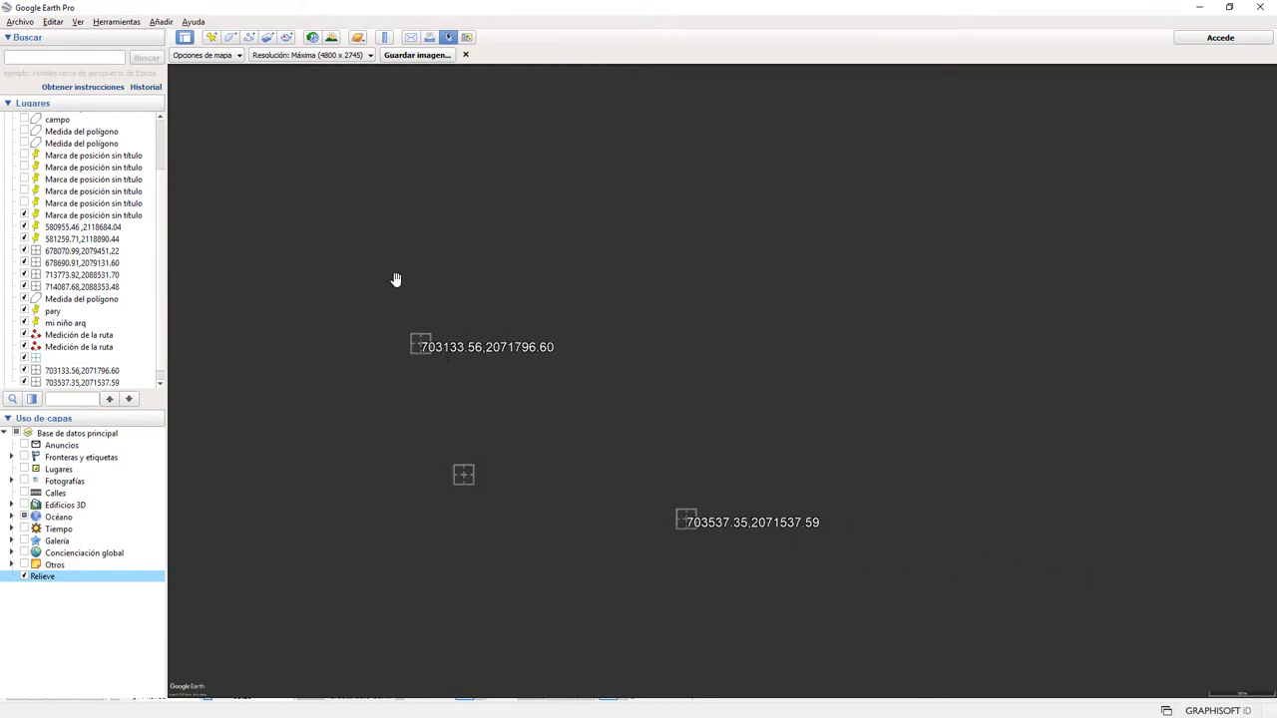
left_click(465, 55)
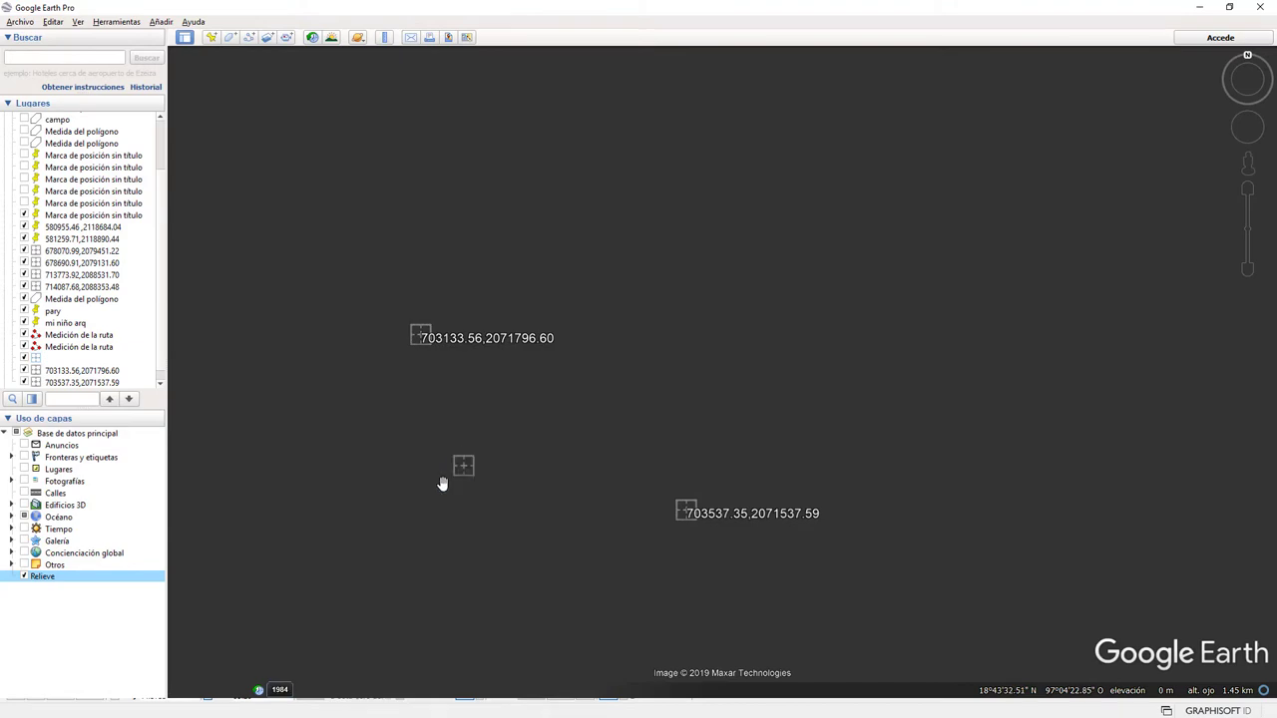
scroll(477, 484, "down", 1)
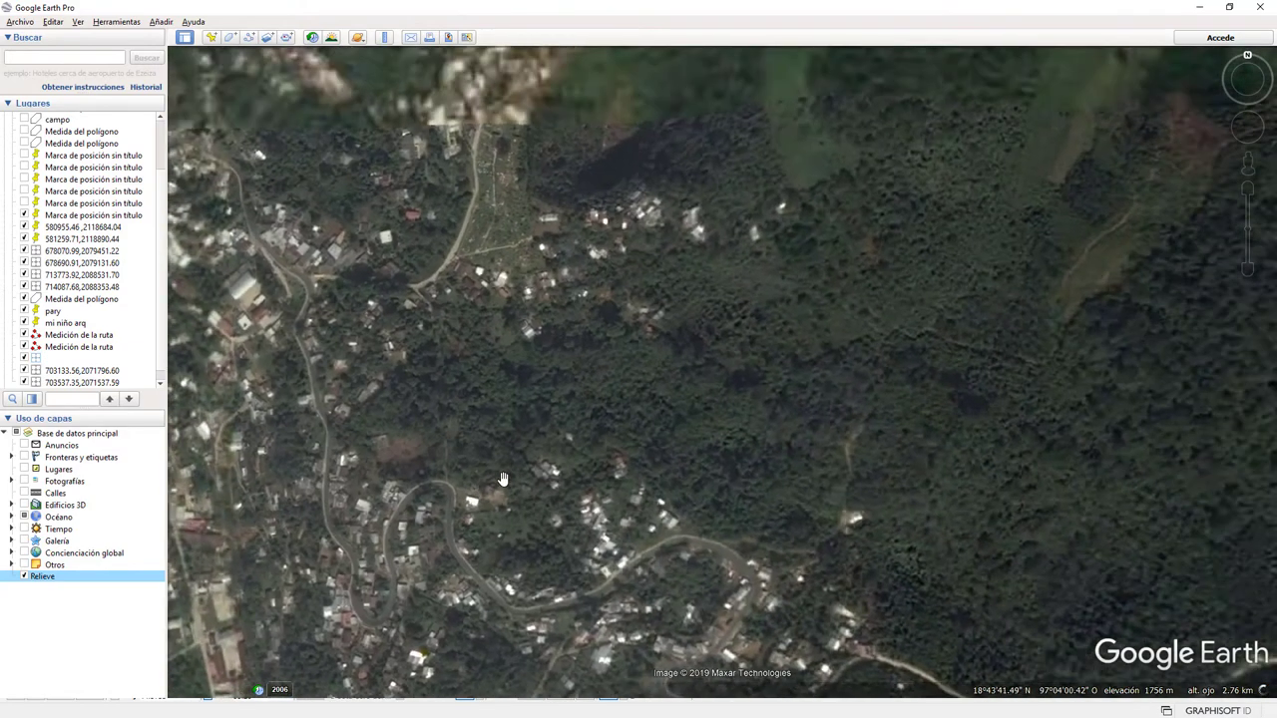
scroll(581, 413, "down", 2)
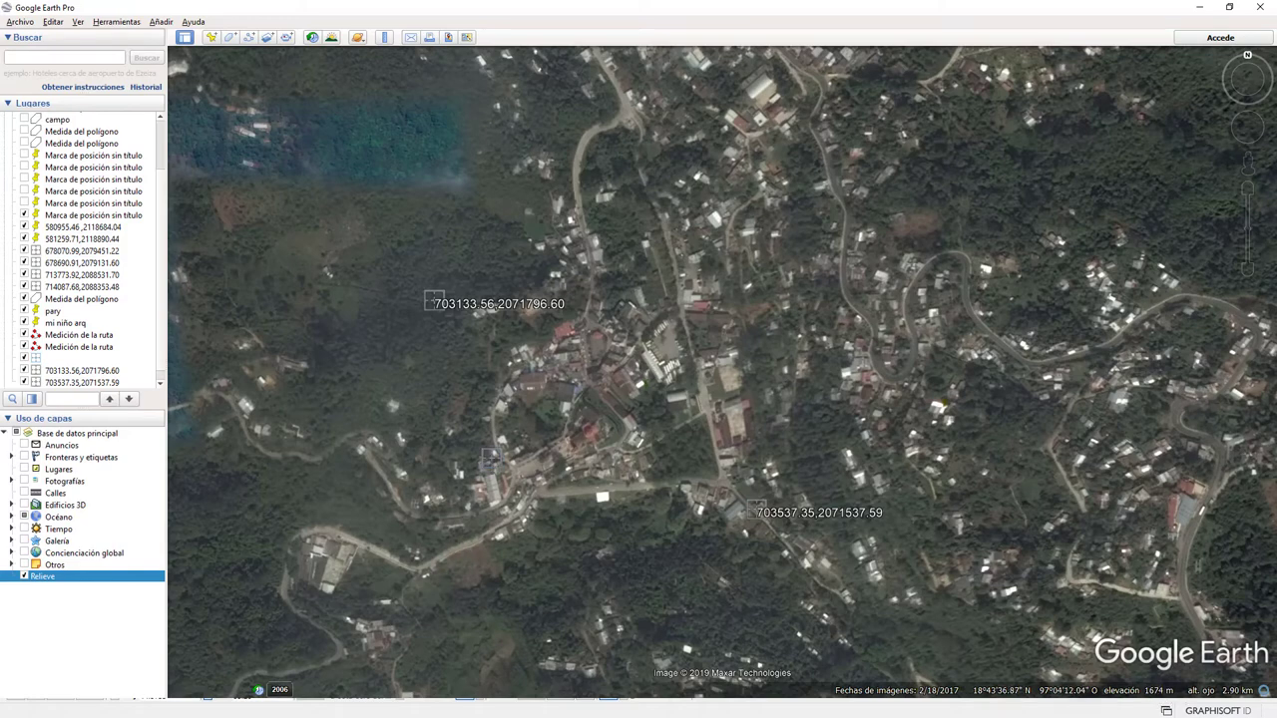
Enter an altitude of 1684 m in Project Location and confirm the settings.
key("alt+Tab")
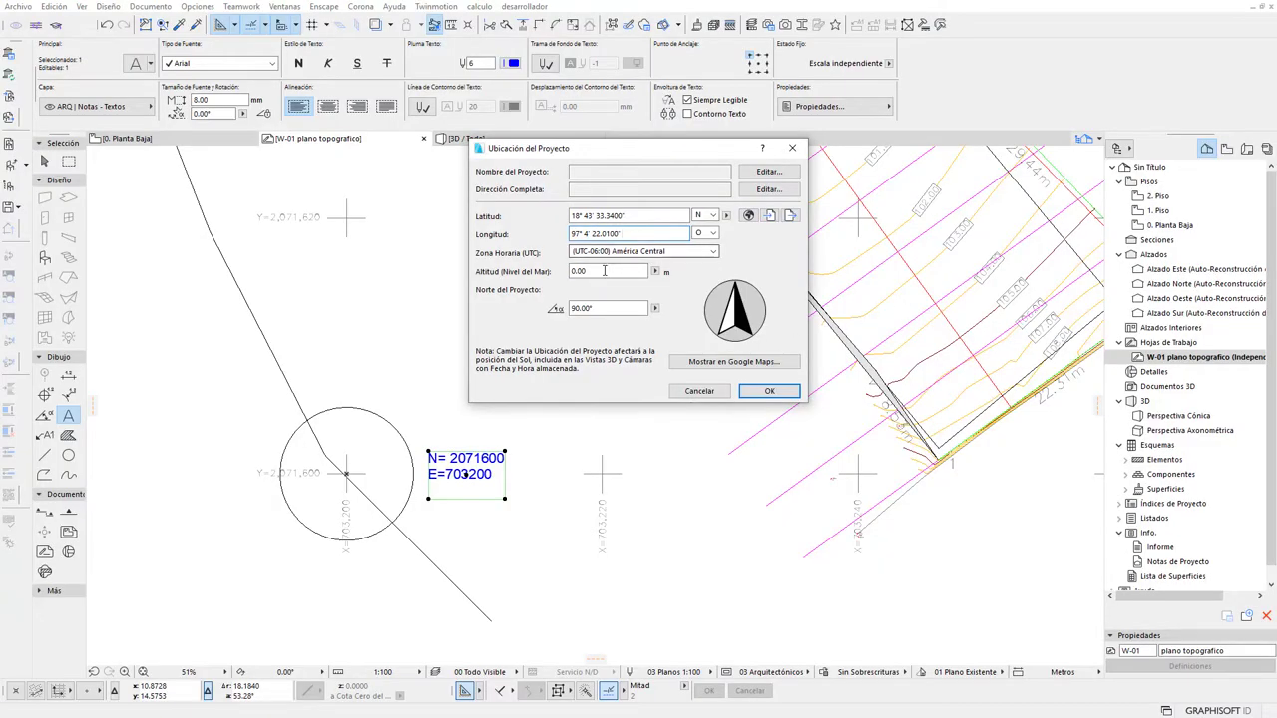
left_click(588, 270)
type("1684")
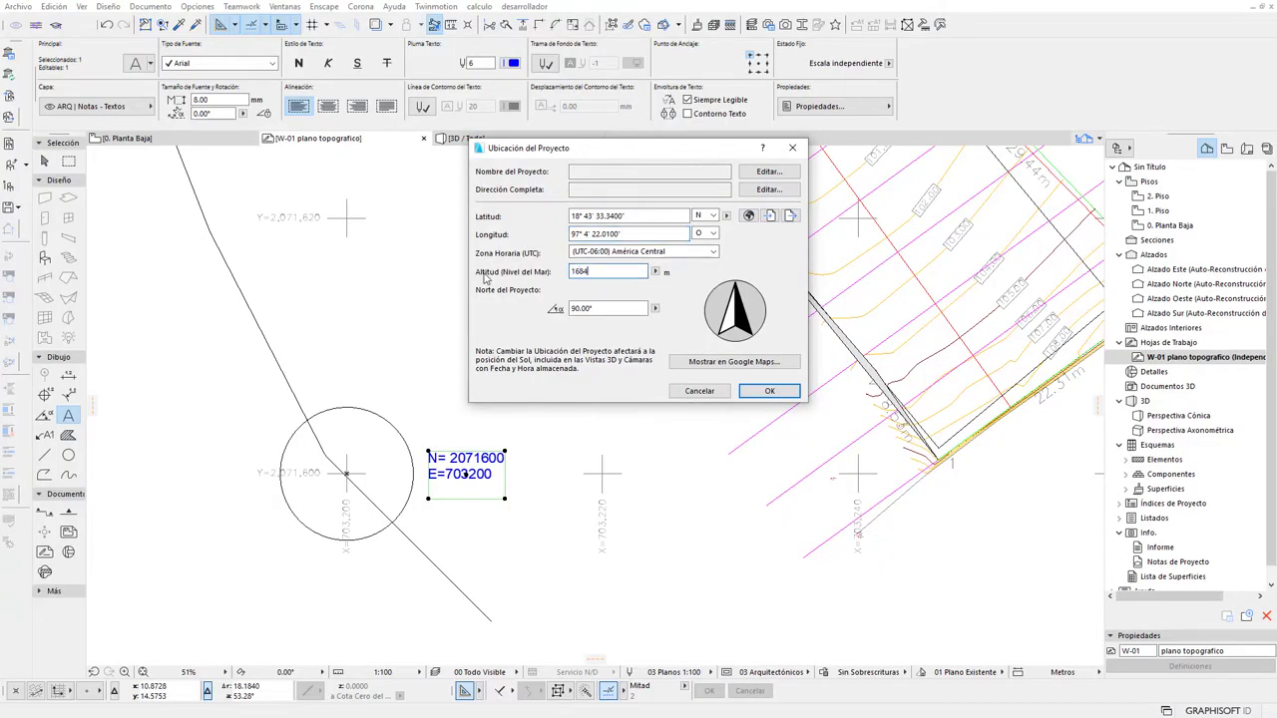
left_click(767, 391)
scroll(571, 429, "down", 5)
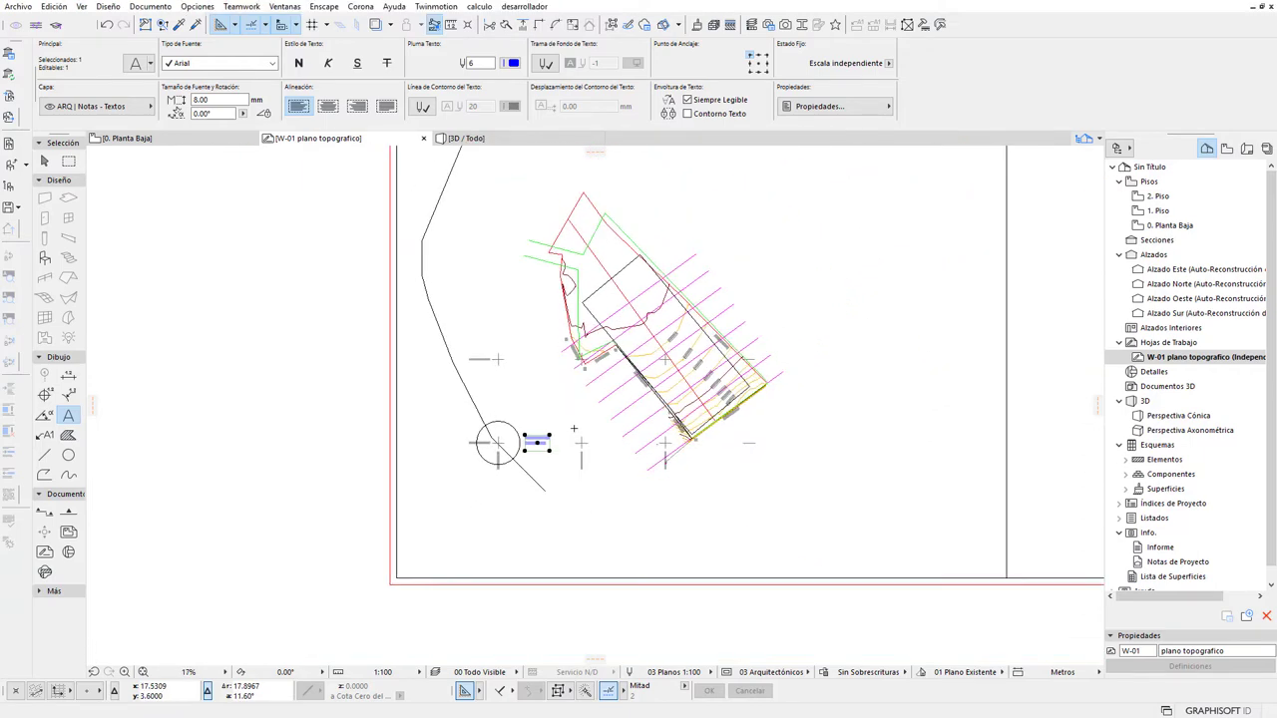
Select the coordinate point's circle together with its label, then clear the selection.
left_click(43, 162)
scroll(538, 439, "up", 3)
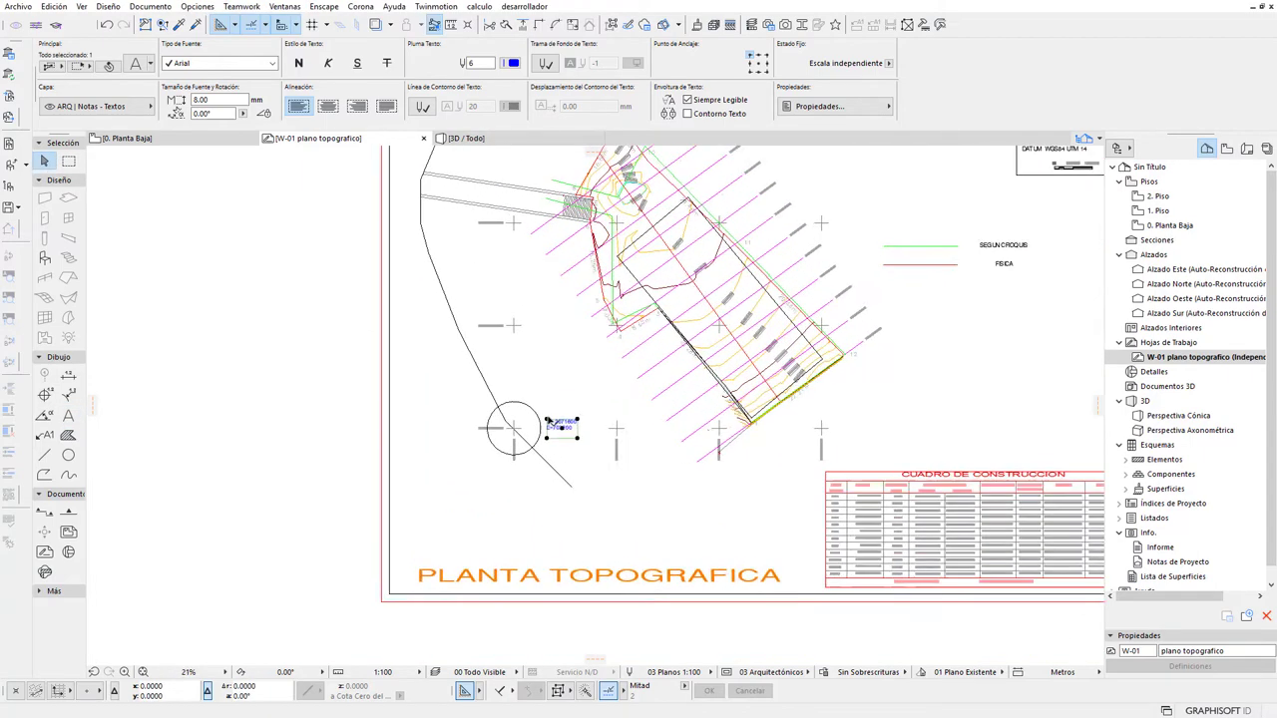
scroll(482, 471, "up", 2)
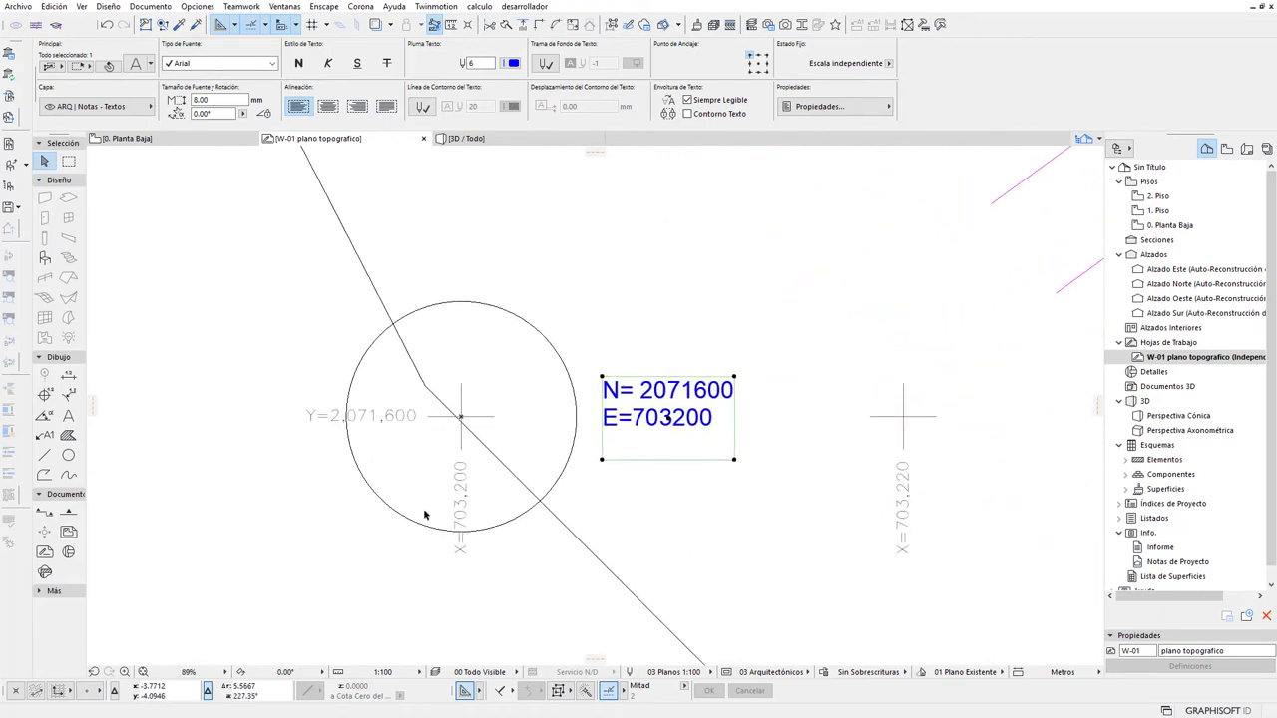
left_click(663, 369)
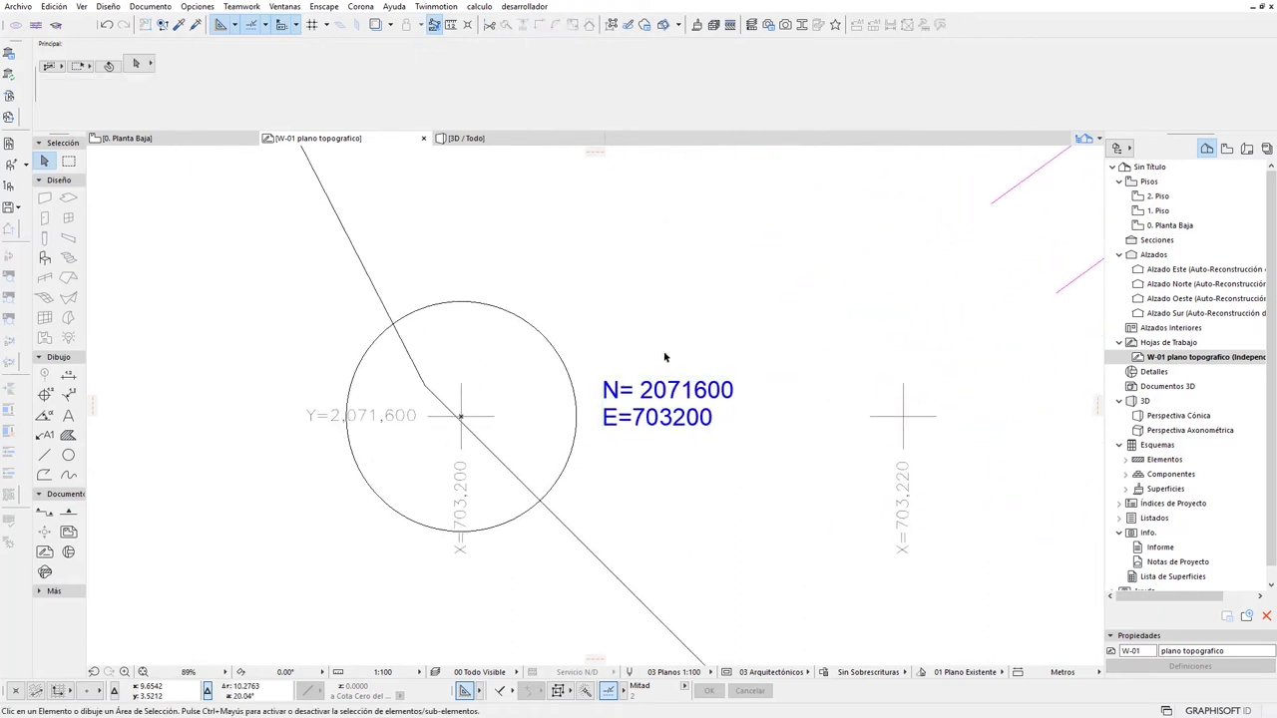
left_click(575, 403)
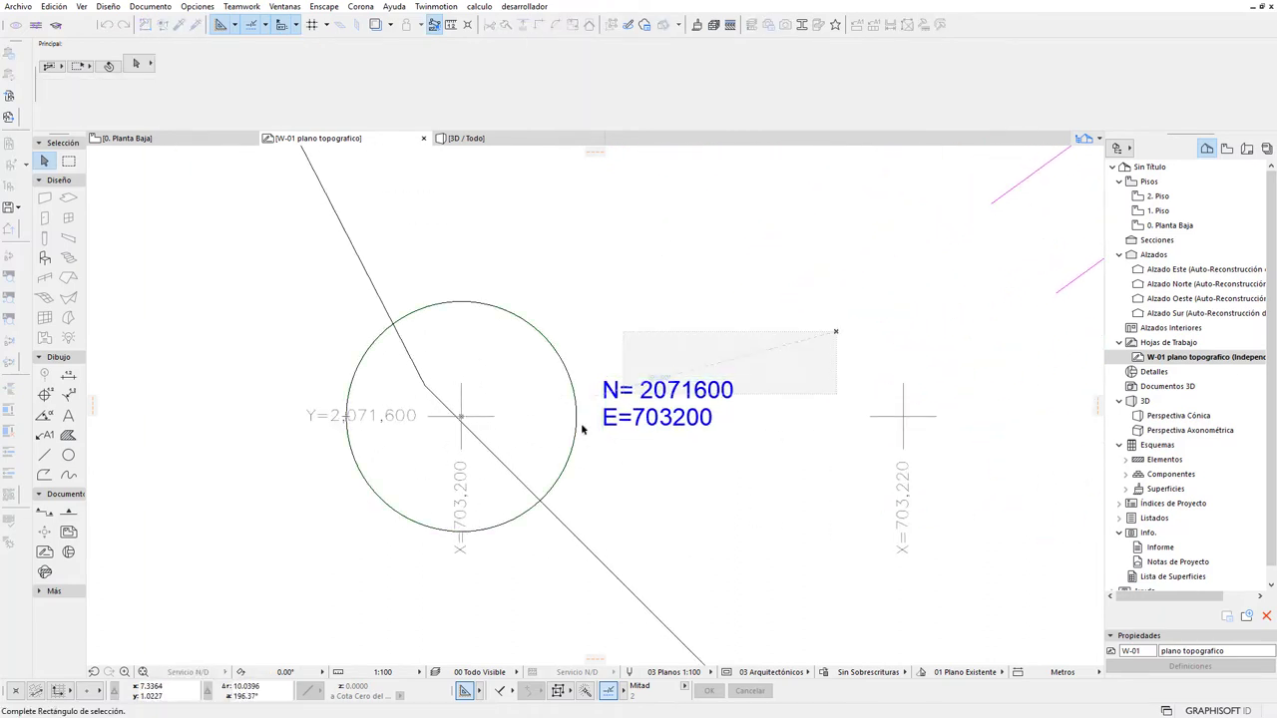
left_click_drag(837, 331, 523, 485)
scroll(709, 523, "down", 2)
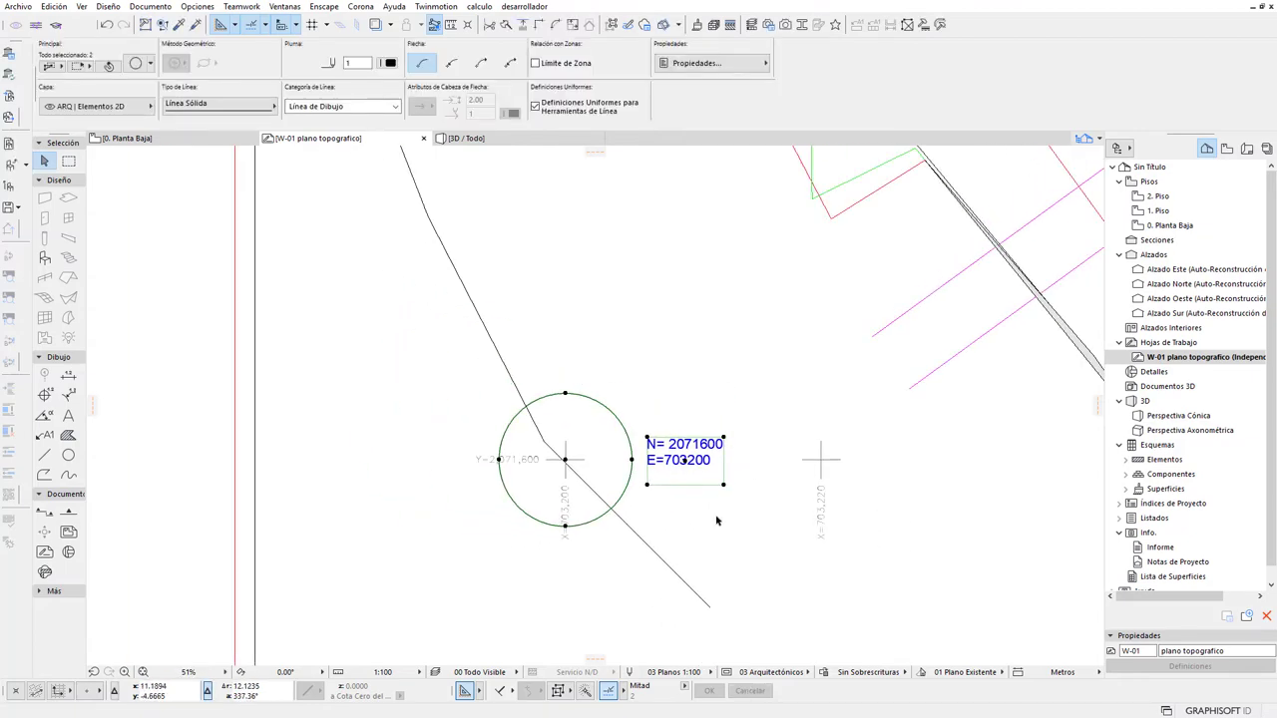
scroll(719, 515, "down", 1)
scroll(719, 515, "down", 1)
scroll(460, 367, "up", 1)
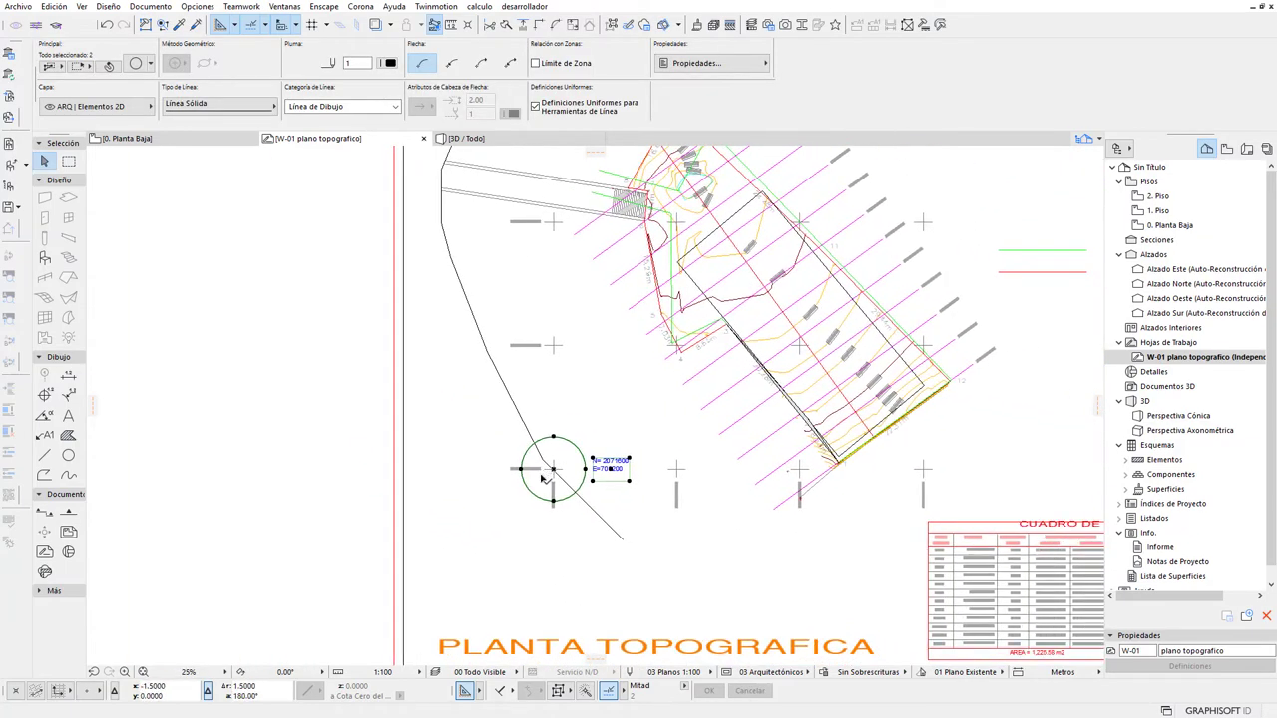
scroll(460, 367, "up", 2)
scroll(741, 386, "down", 1)
scroll(638, 429, "down", 1)
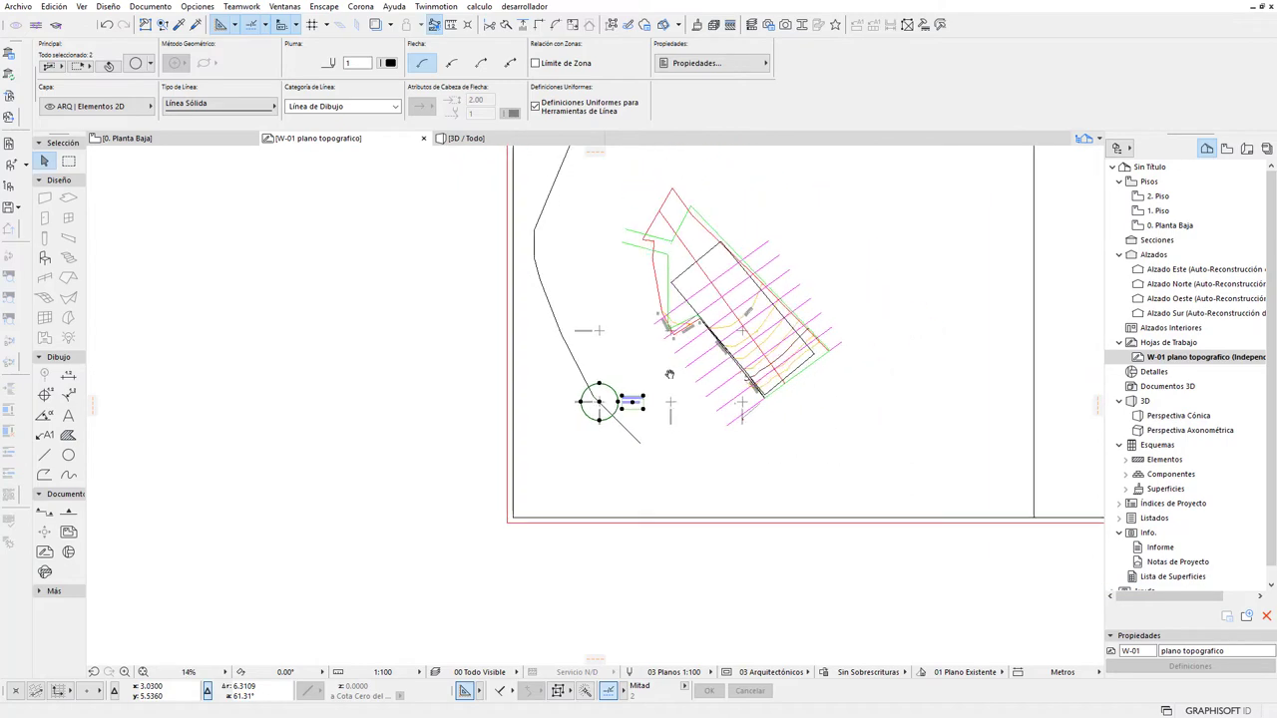
scroll(536, 486, "down", 2)
left_click(516, 492)
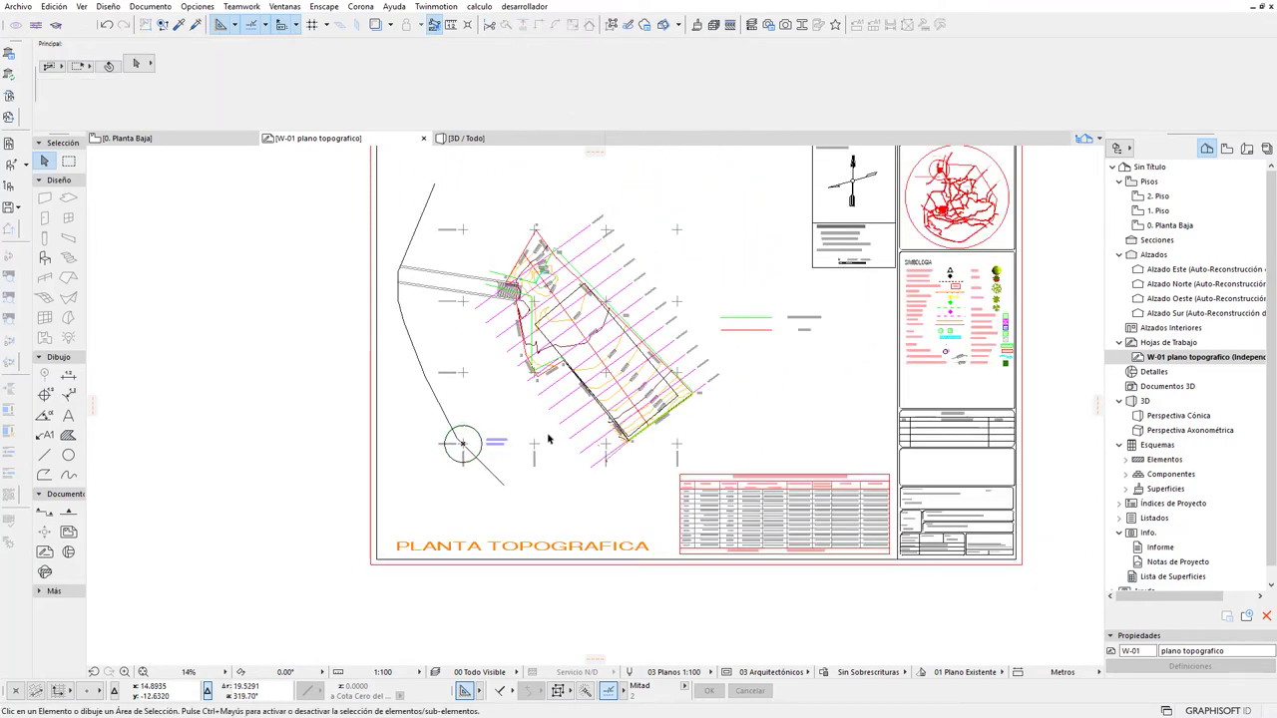
Zoom and pan to frame the whole PLANTA TOPOGRAFICA sheet with its title and legend.
scroll(547, 438, "up", 1)
scroll(547, 438, "up", 1)
scroll(601, 339, "up", 1)
middle_click_drag(578, 508, 586, 549)
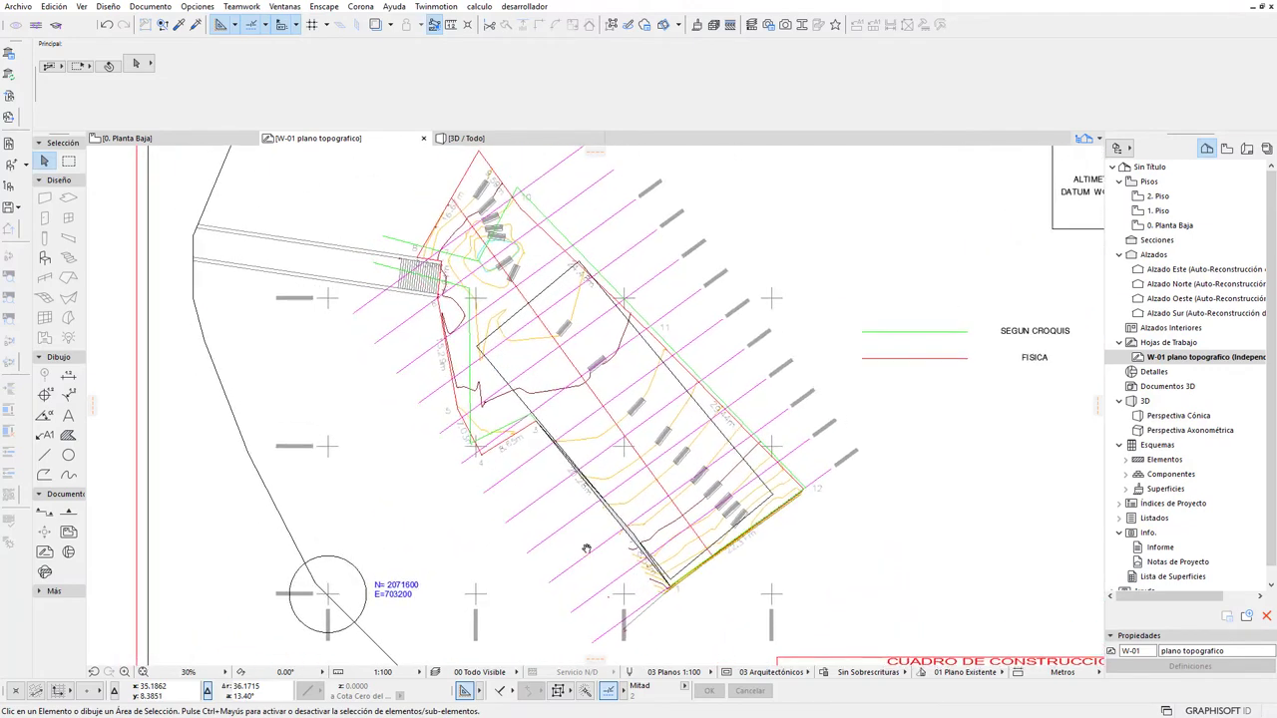
scroll(579, 519, "down", 1)
scroll(571, 499, "down", 1)
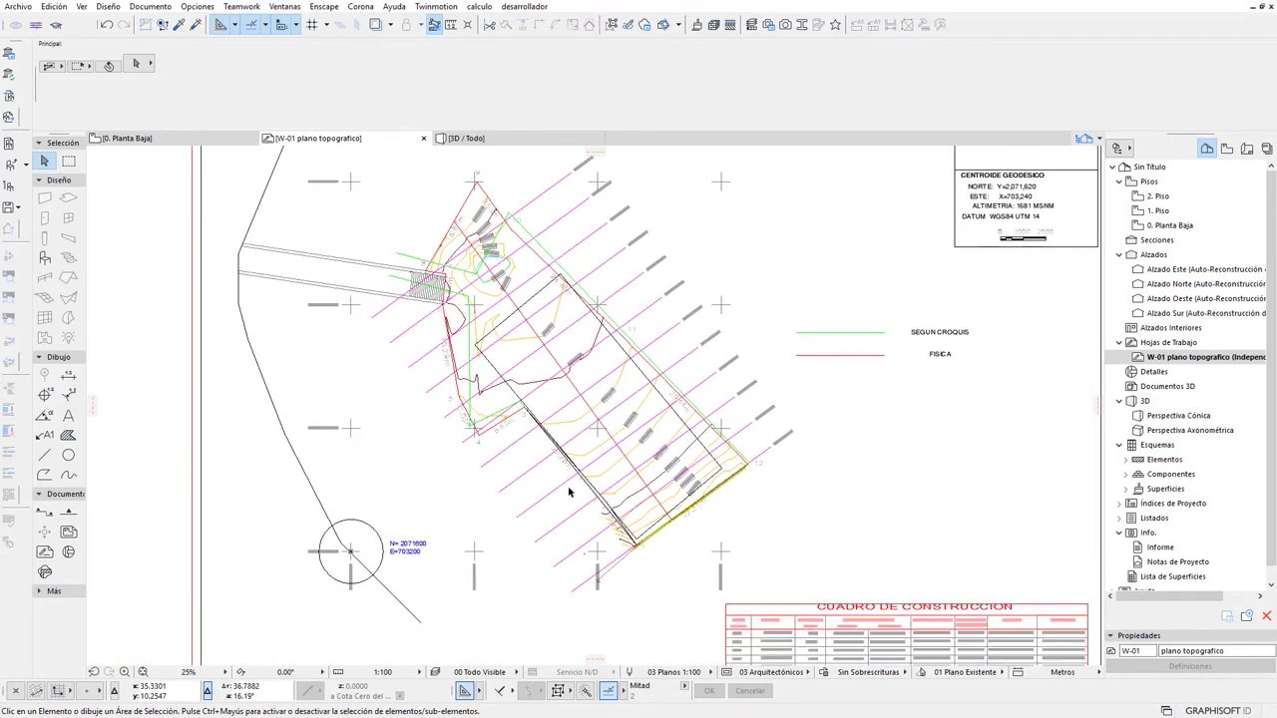
scroll(569, 492, "down", 1)
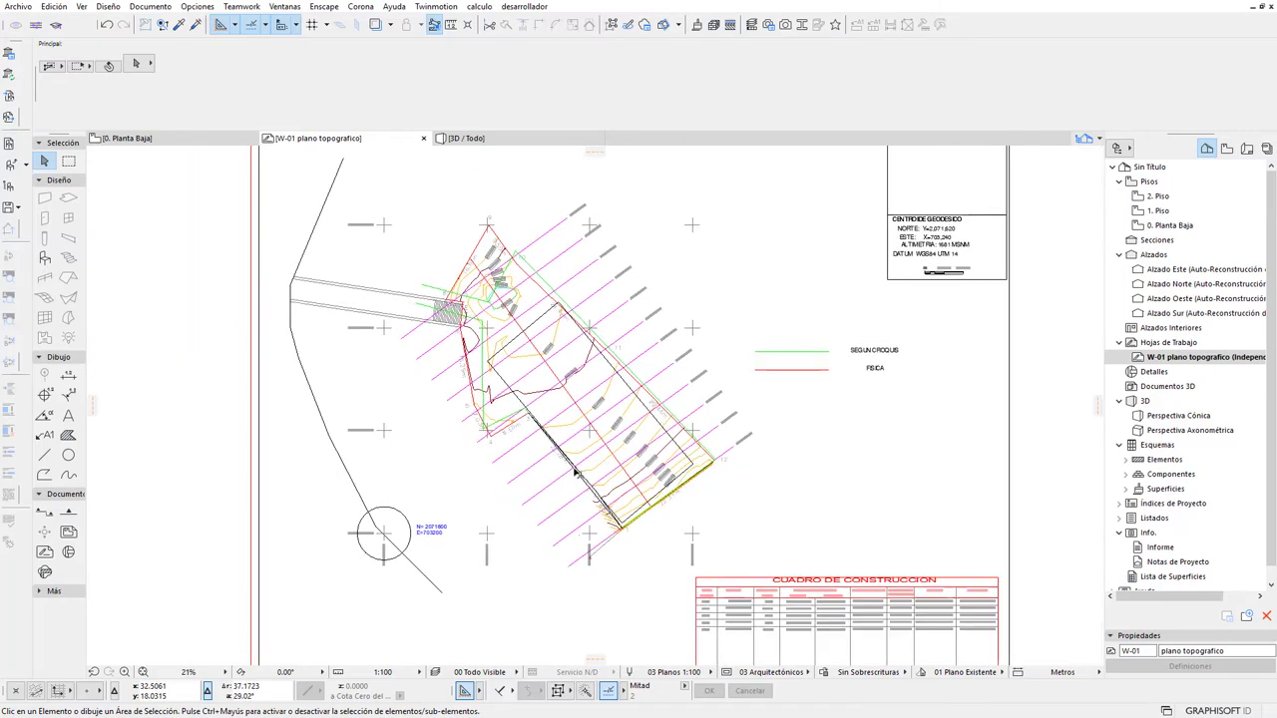
middle_click_drag(399, 533, 313, 450)
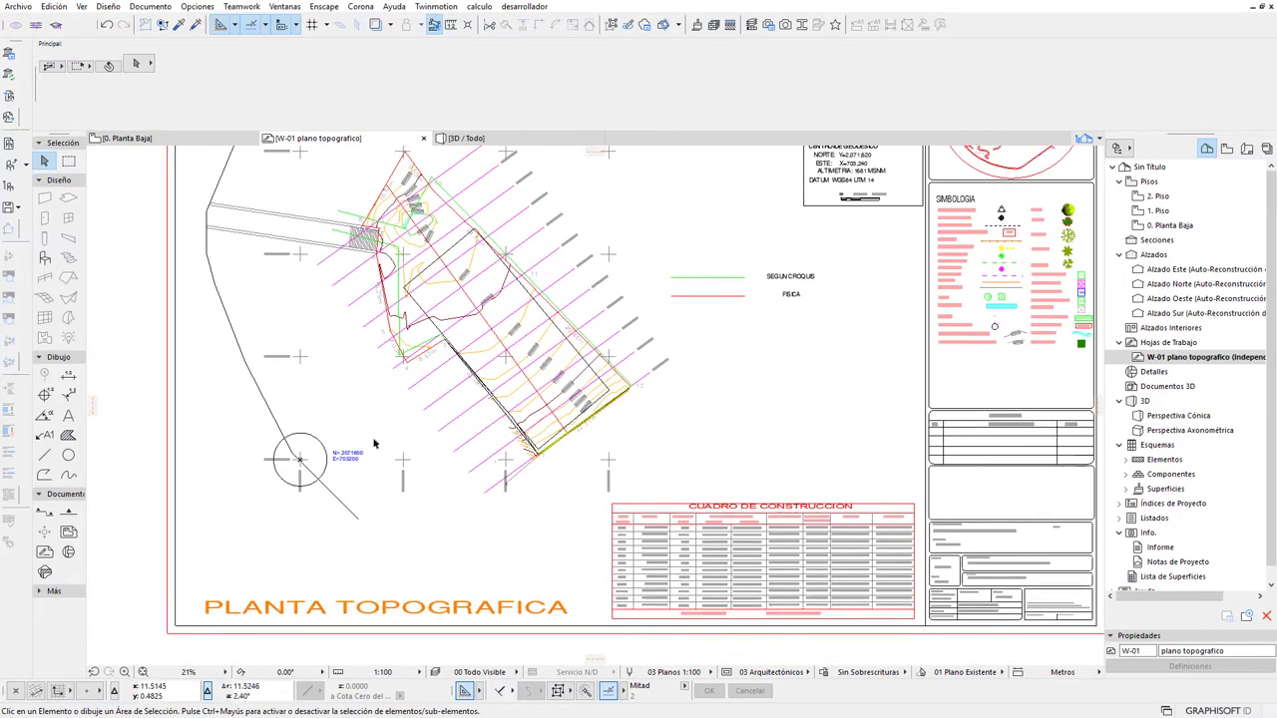
scroll(393, 408, "down", 1)
middle_click_drag(393, 408, 463, 461)
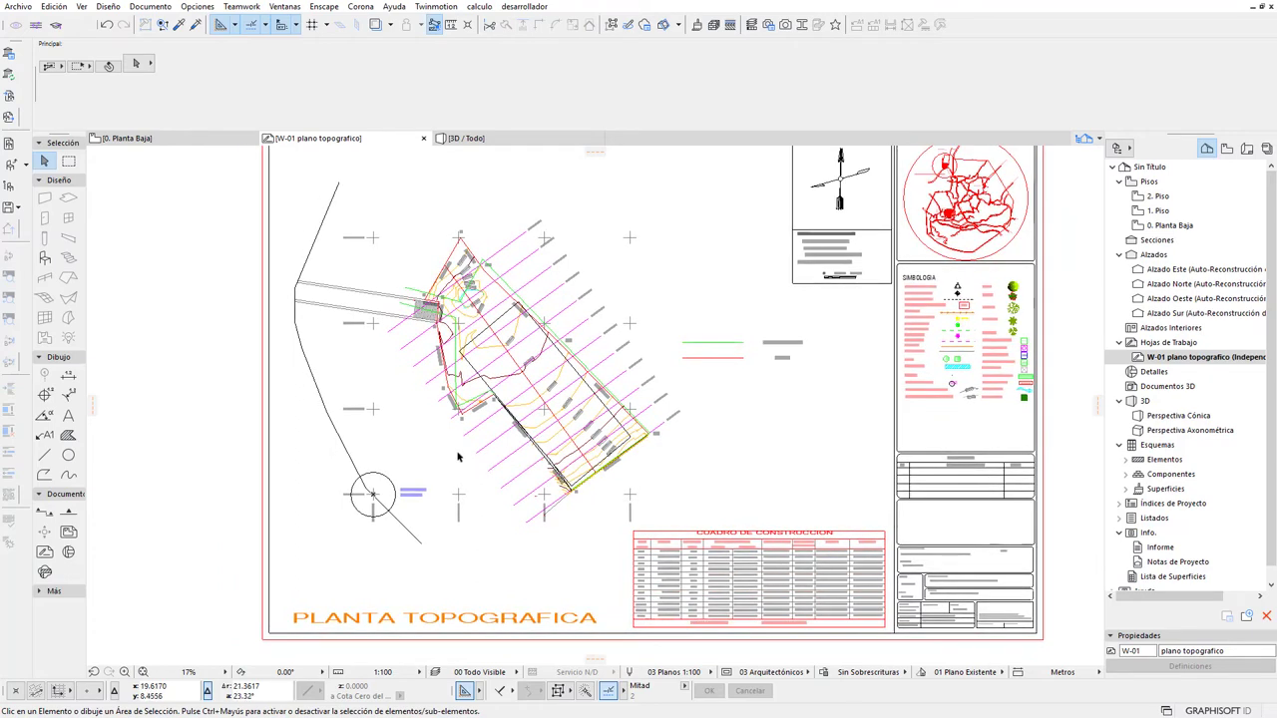
scroll(463, 460, "down", 1)
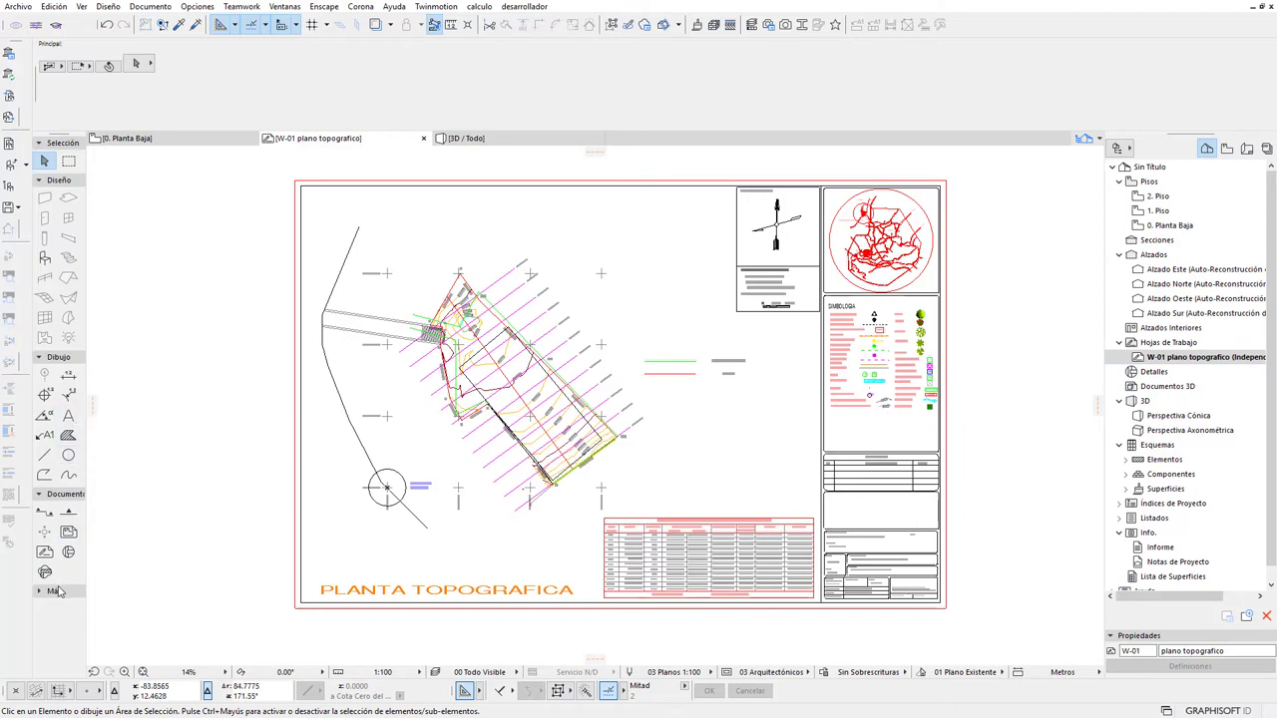
Open the Figure tool's default settings and browse the Desktop for an image.
left_click(58, 590)
left_click(45, 650)
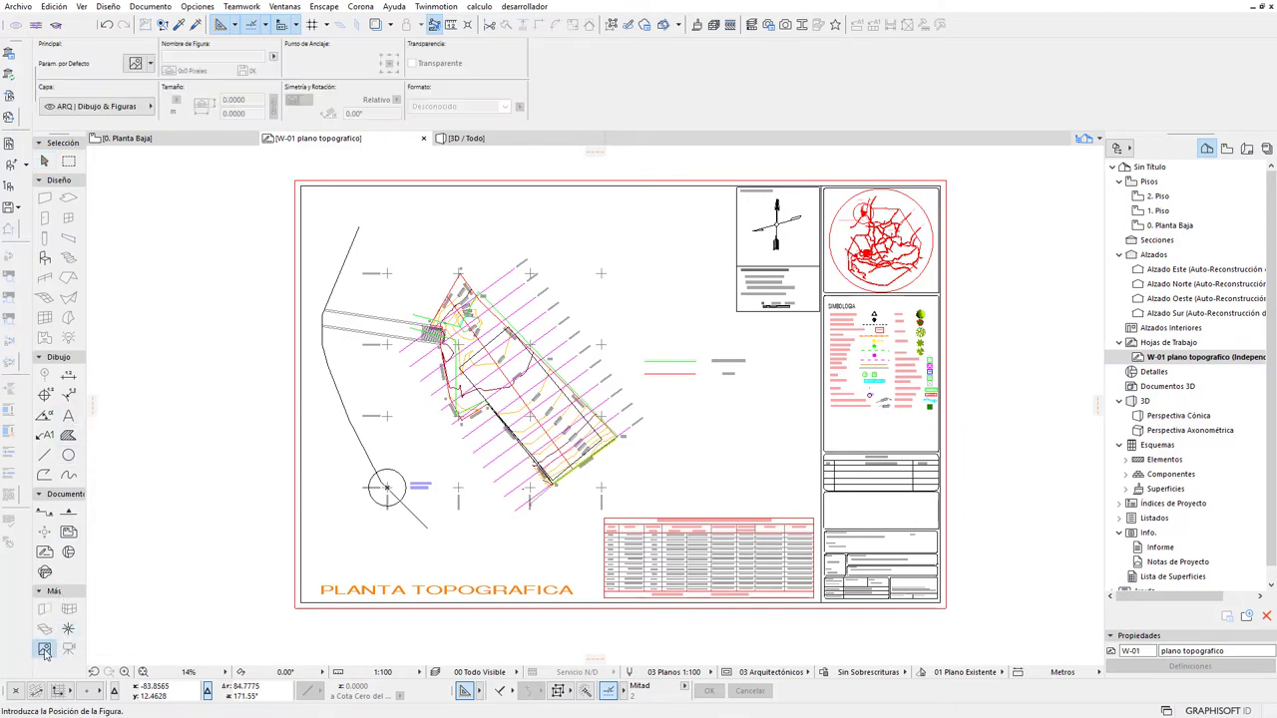
left_click(134, 63)
left_click(536, 204)
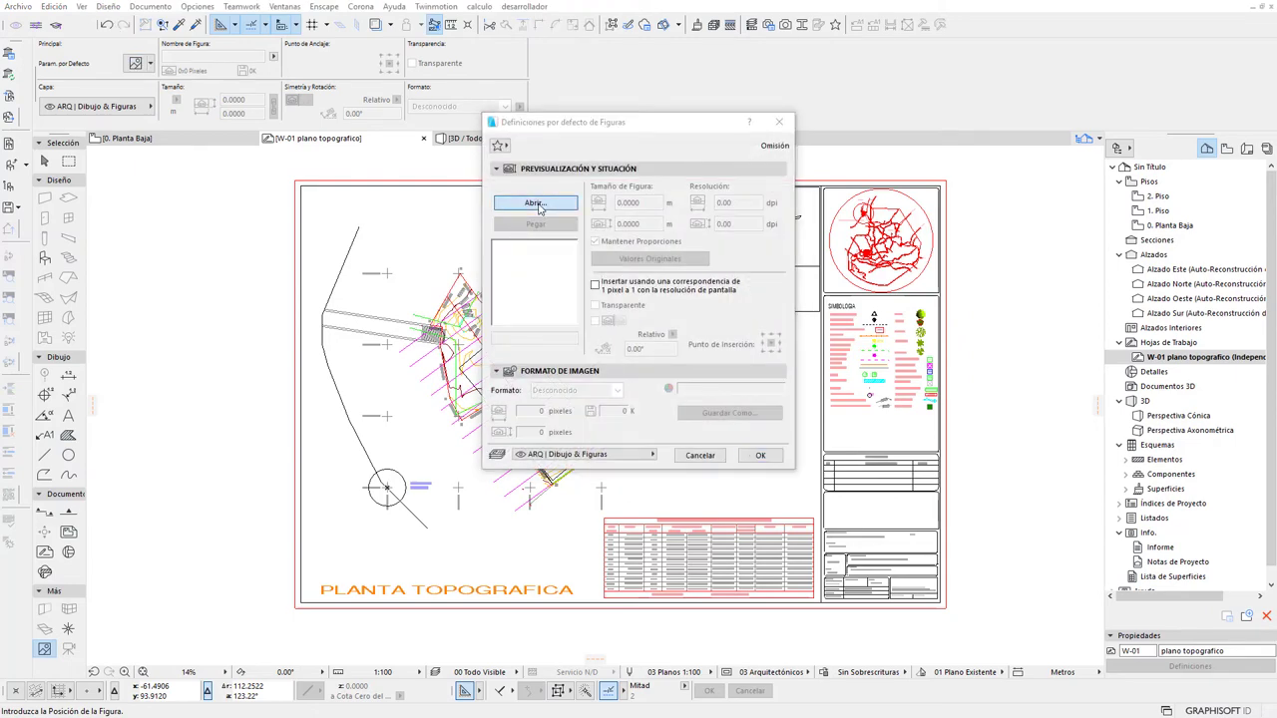
left_click(478, 206)
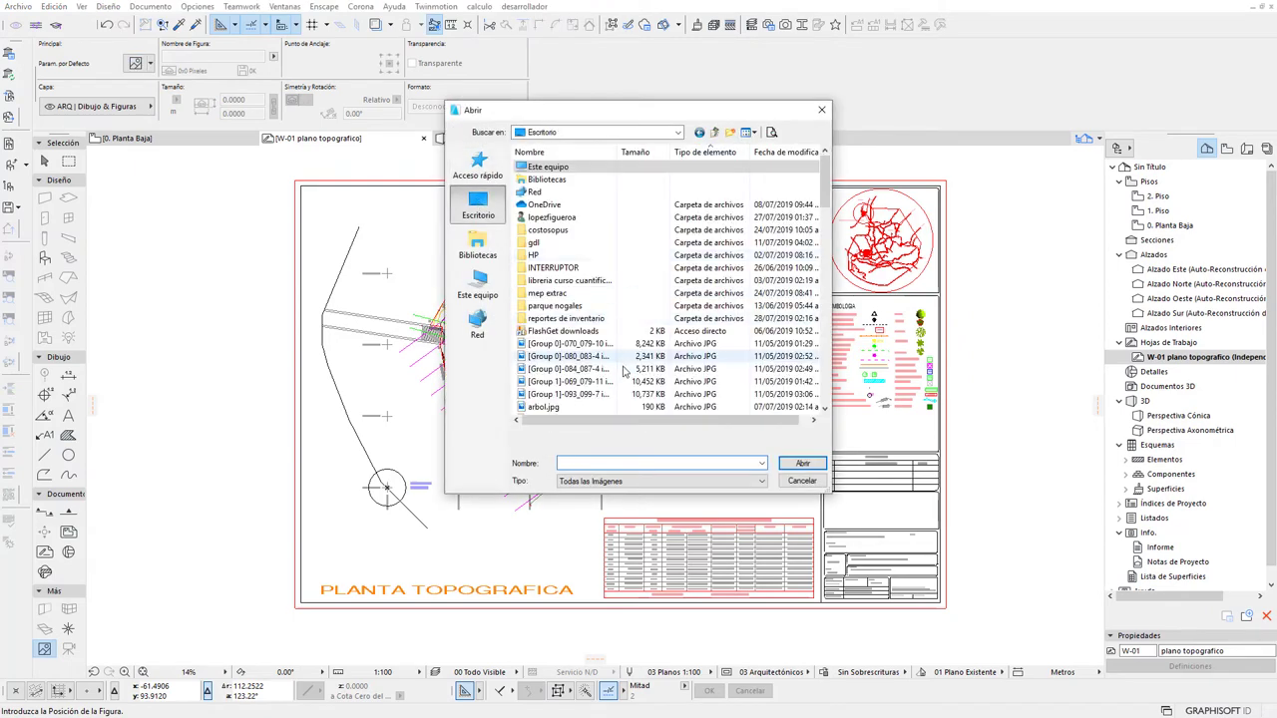
Load tequila.jpg as the figure image, sized 127 by 63.1031 m, and confirm.
scroll(623, 369, "down", 3)
scroll(622, 381, "down", 3)
scroll(621, 380, "down", 4)
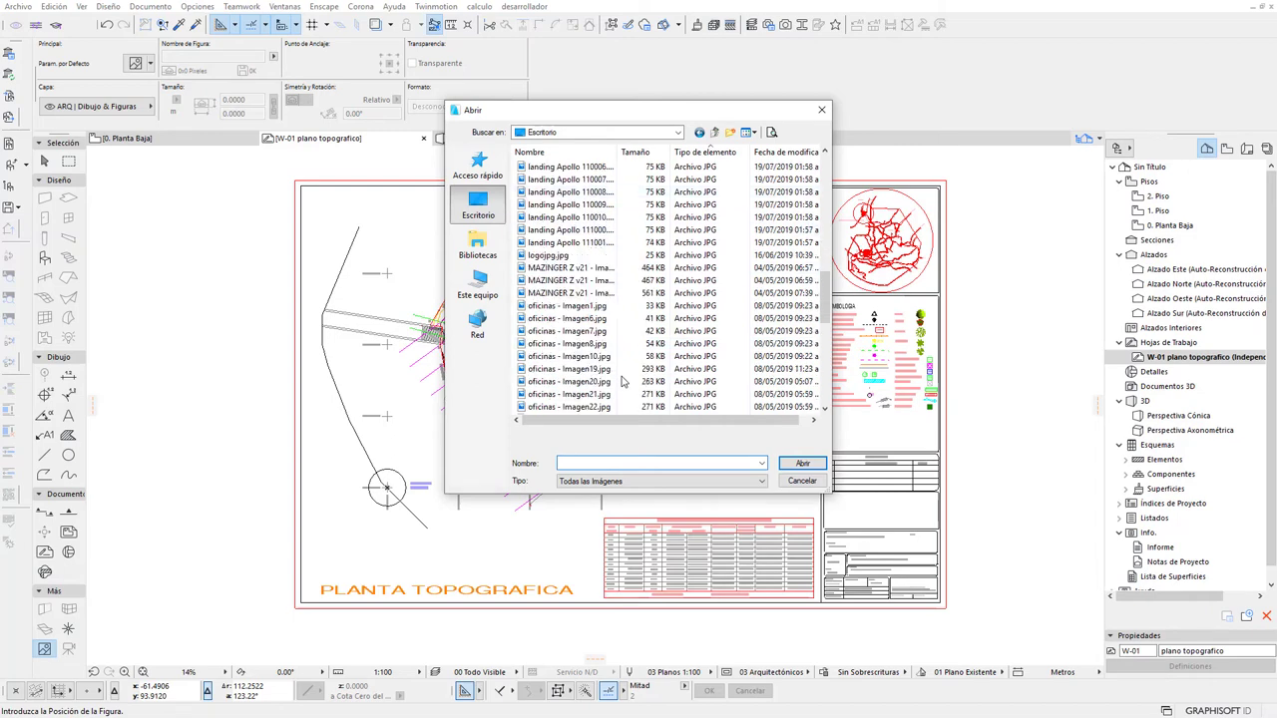
scroll(618, 377, "down", 1)
scroll(615, 375, "down", 1)
scroll(611, 371, "down", 1)
scroll(611, 371, "down", 1)
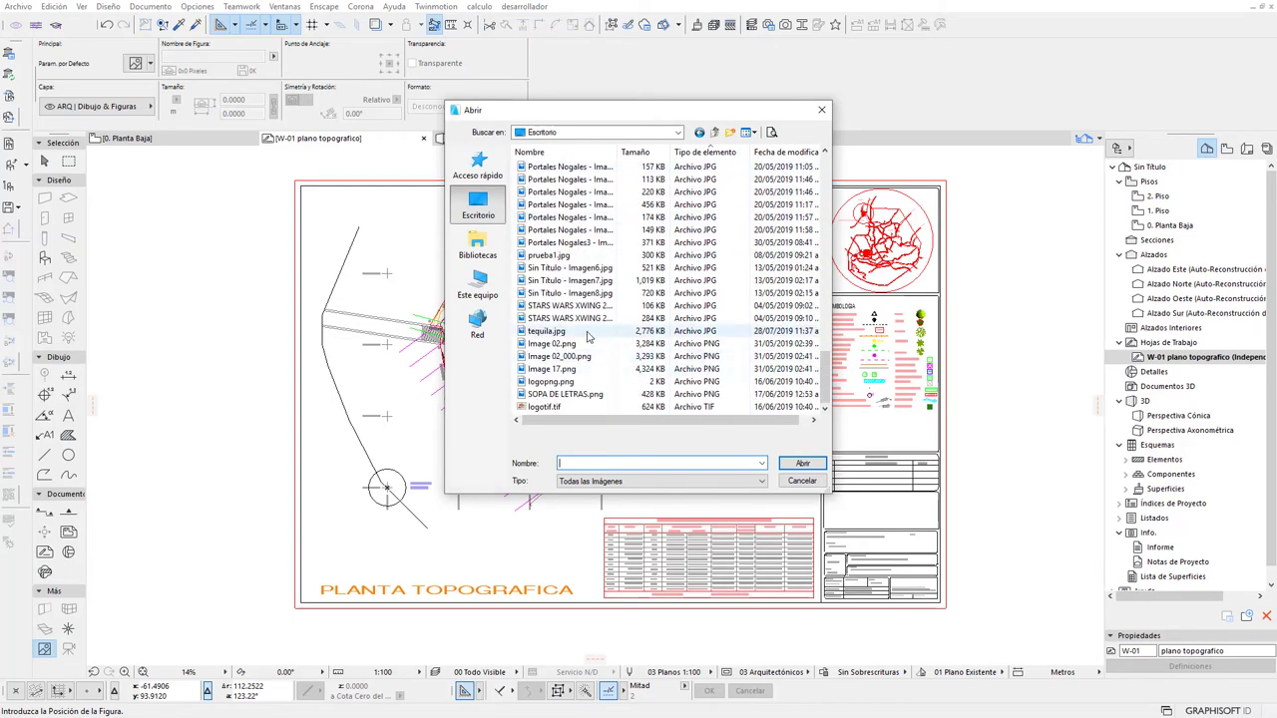
left_click(563, 336)
left_click(802, 463)
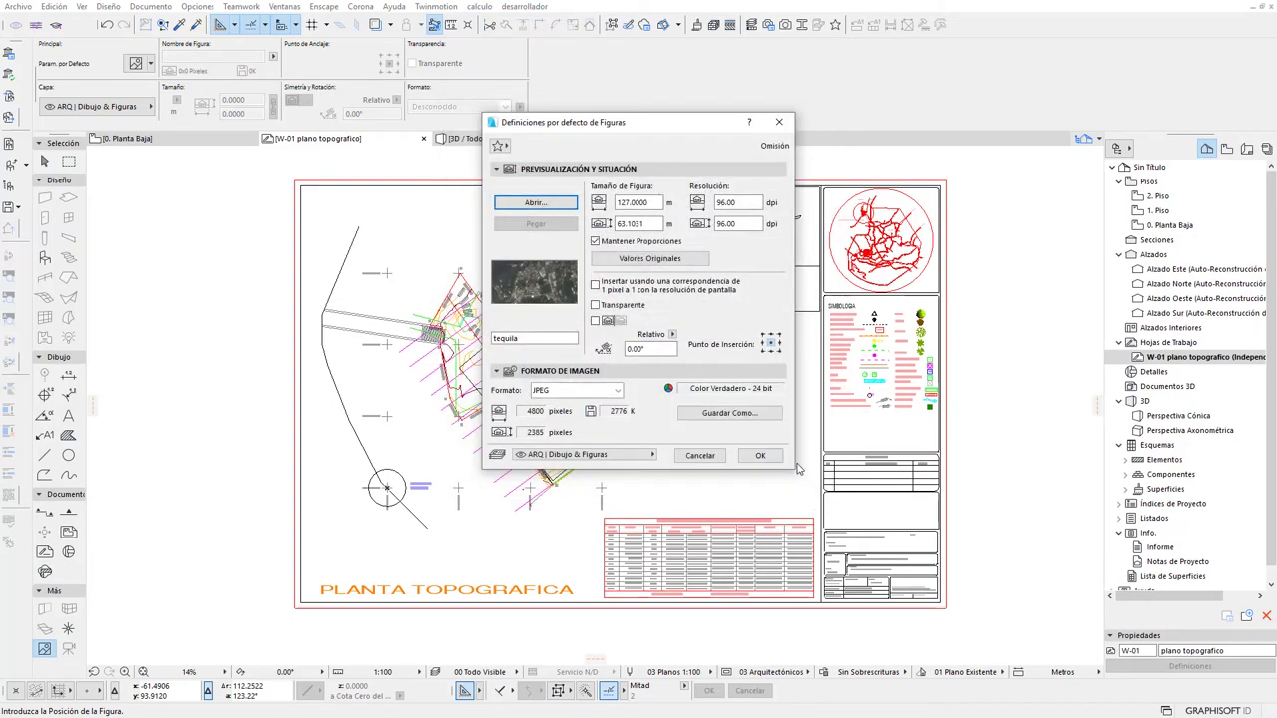
left_click(760, 456)
scroll(539, 329, "down", 4)
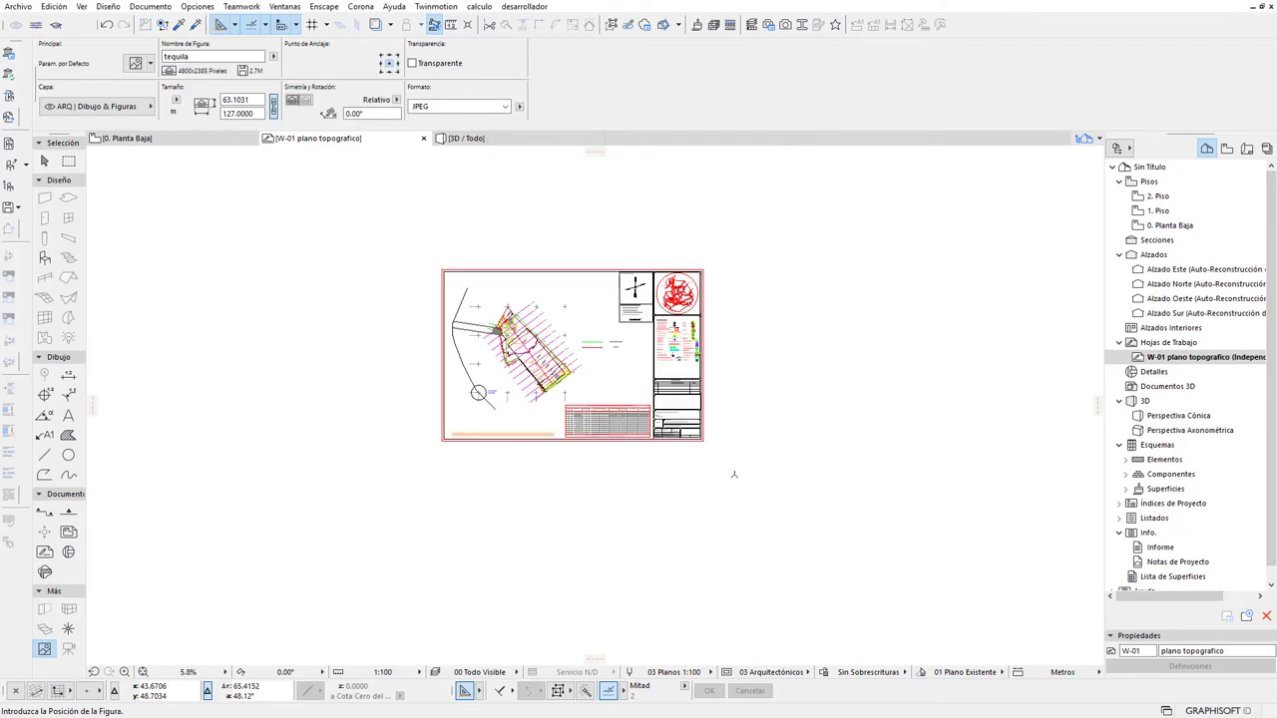
Place the tequila image above the drawing and select it.
left_click(482, 195)
scroll(487, 292, "down", 2)
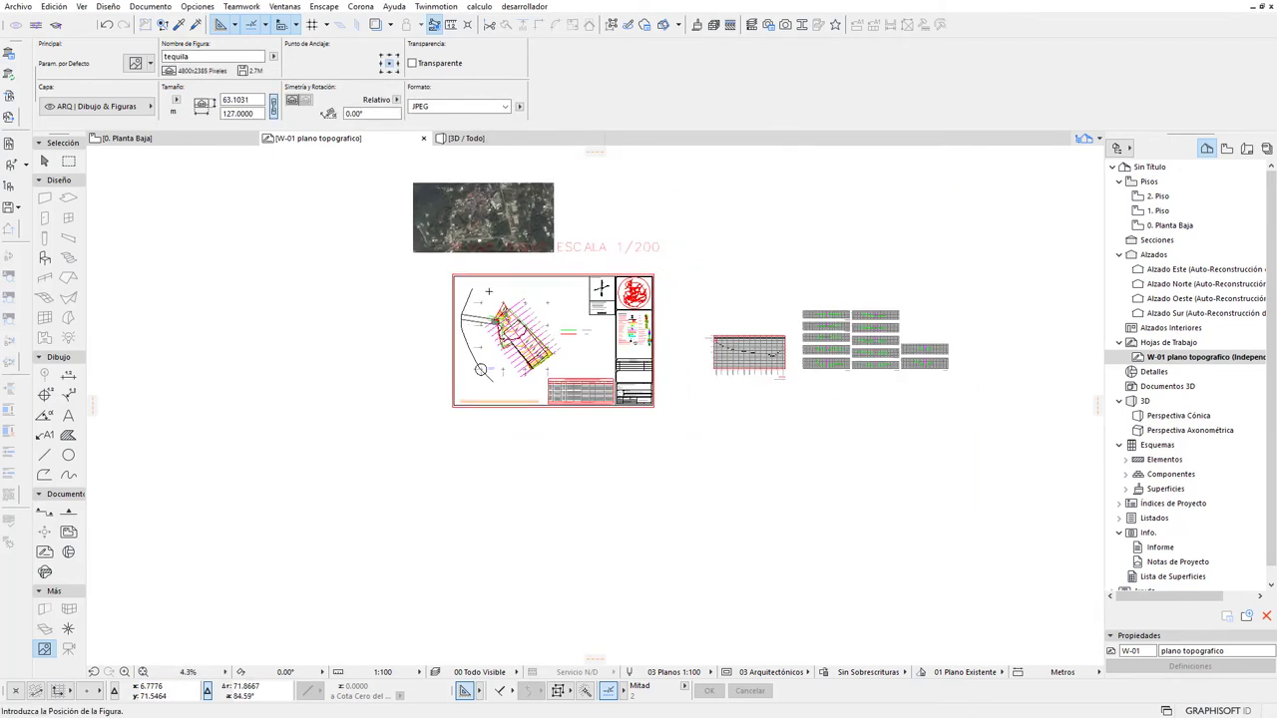
left_click(43, 161)
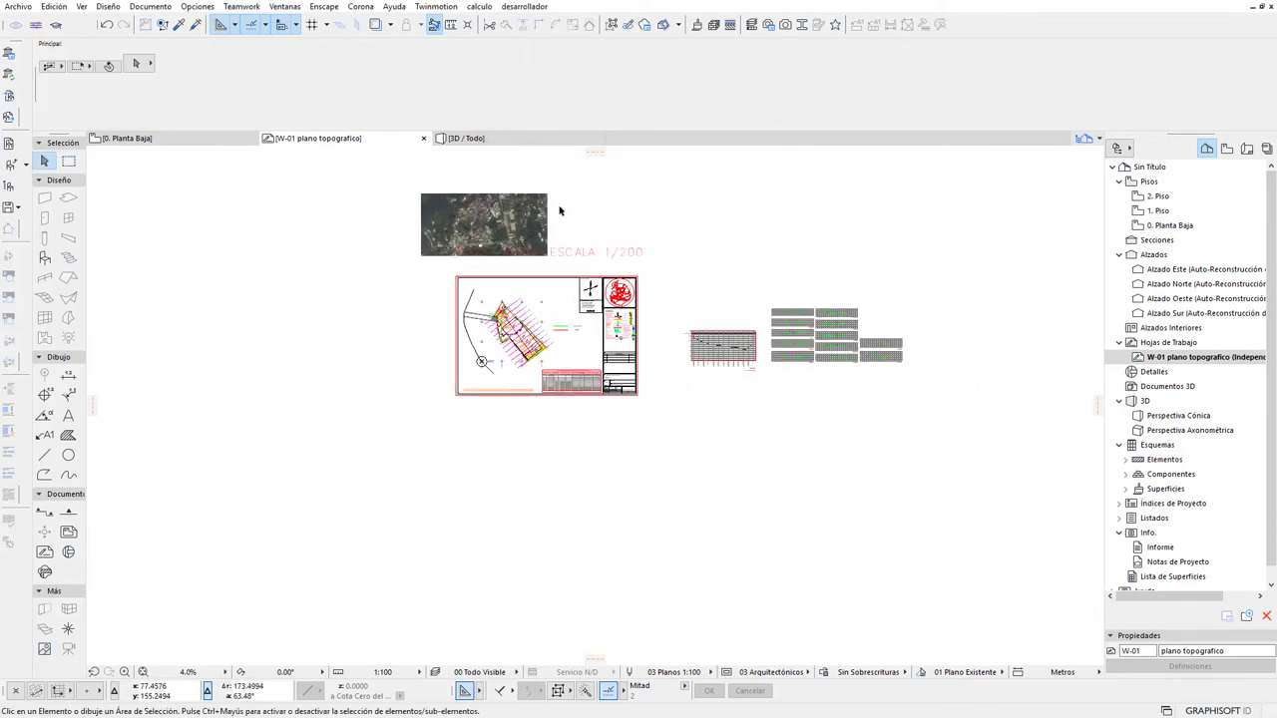
left_click(501, 185)
Drag the image by a reference point down onto the coordinate circle.
key("ctrl+d")
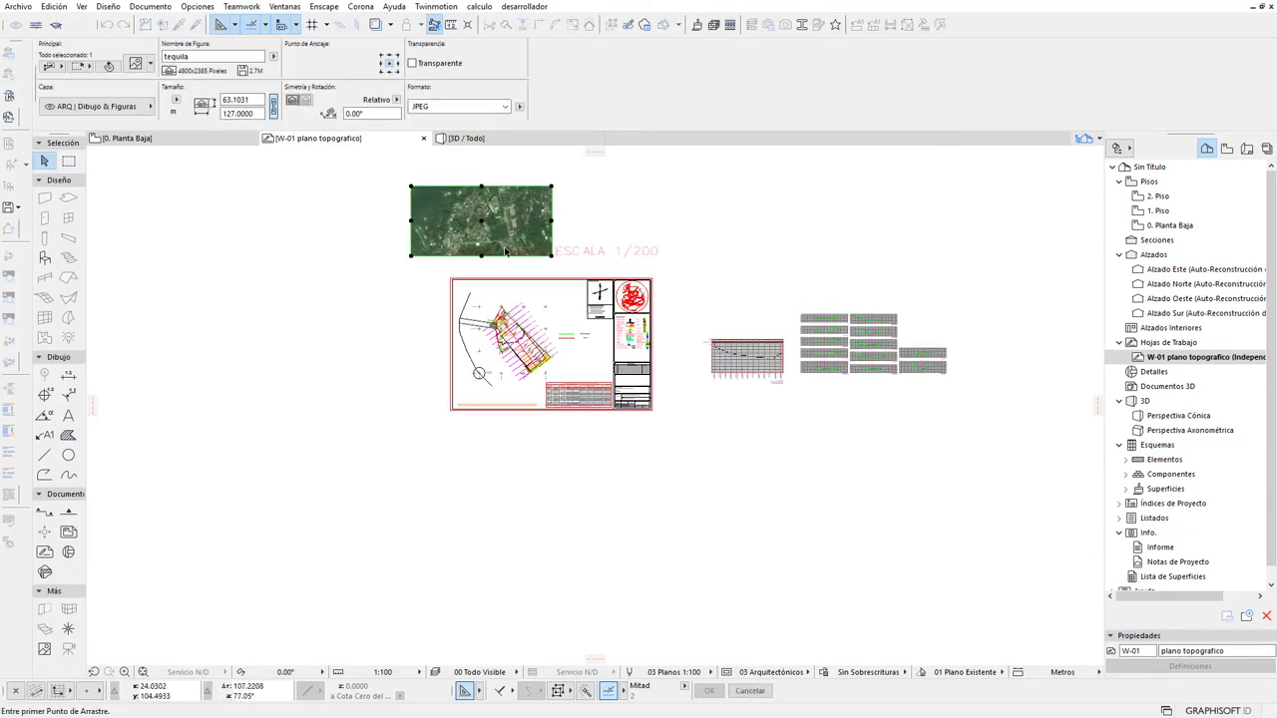
scroll(468, 231, "up", 3)
scroll(387, 228, "up", 2)
scroll(387, 229, "up", 1)
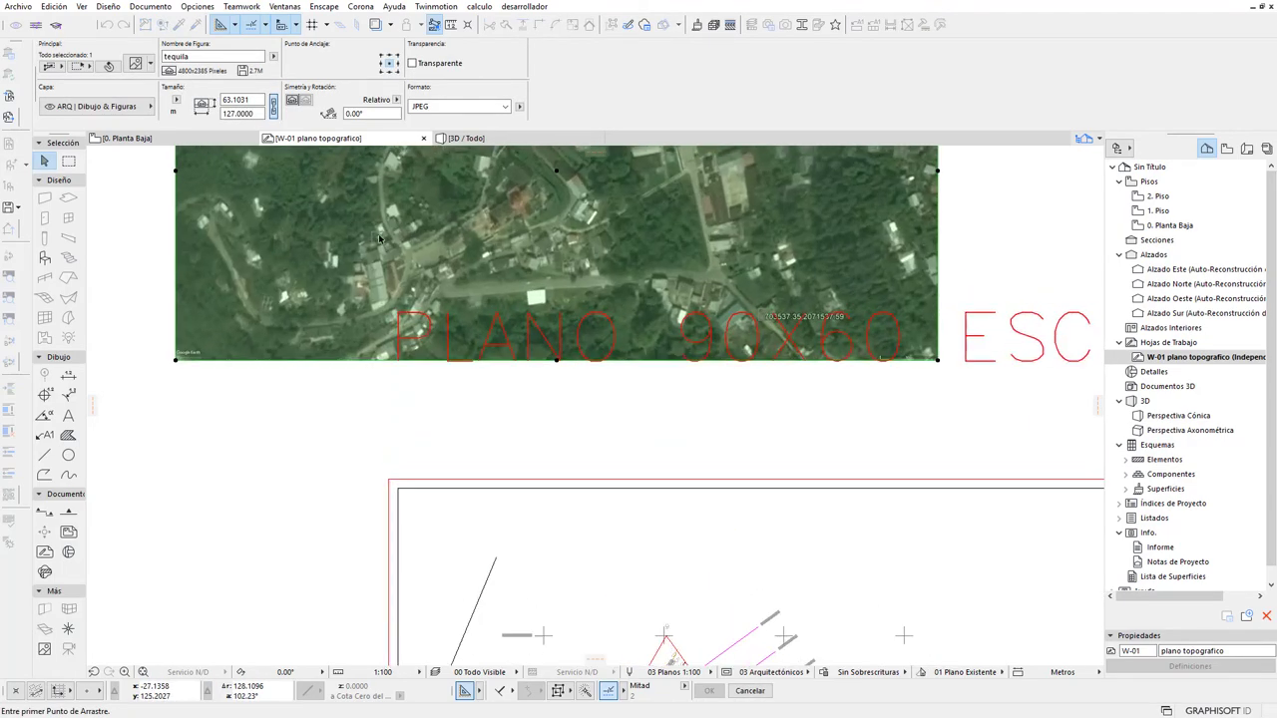
scroll(448, 243, "up", 1)
scroll(457, 283, "up", 1)
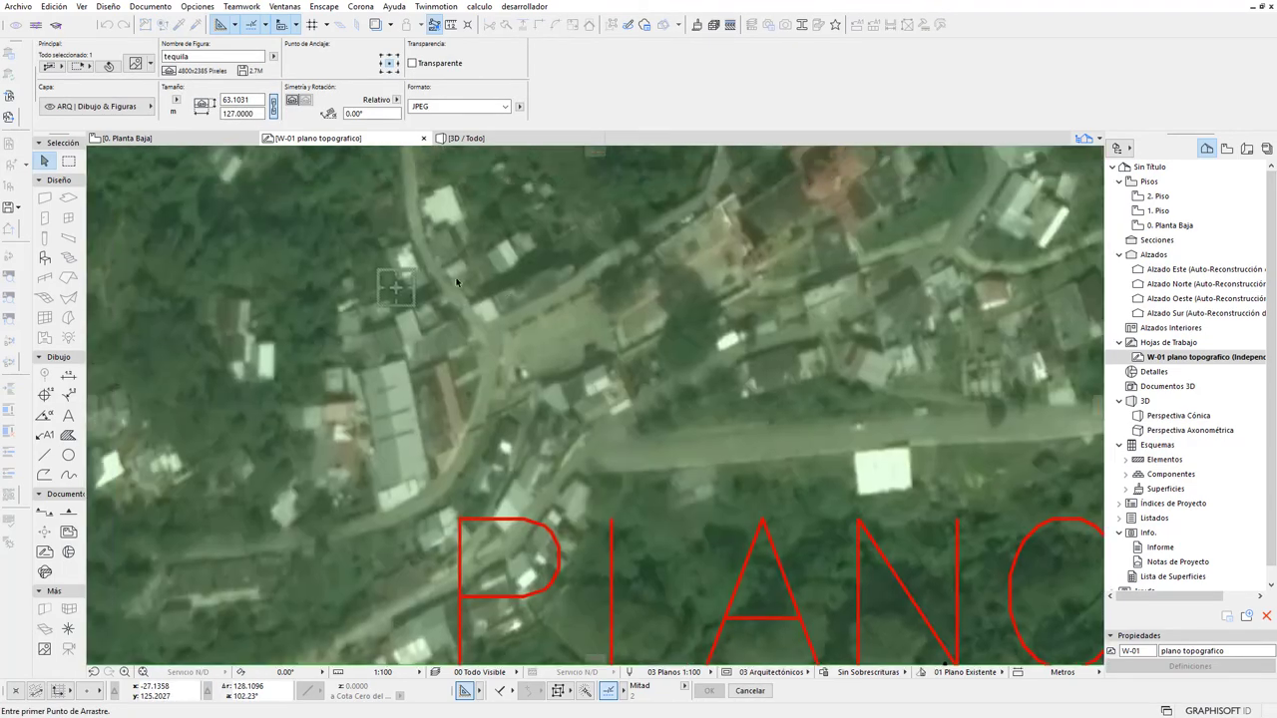
left_click(396, 287)
scroll(607, 281, "down", 4)
scroll(668, 487, "down", 2)
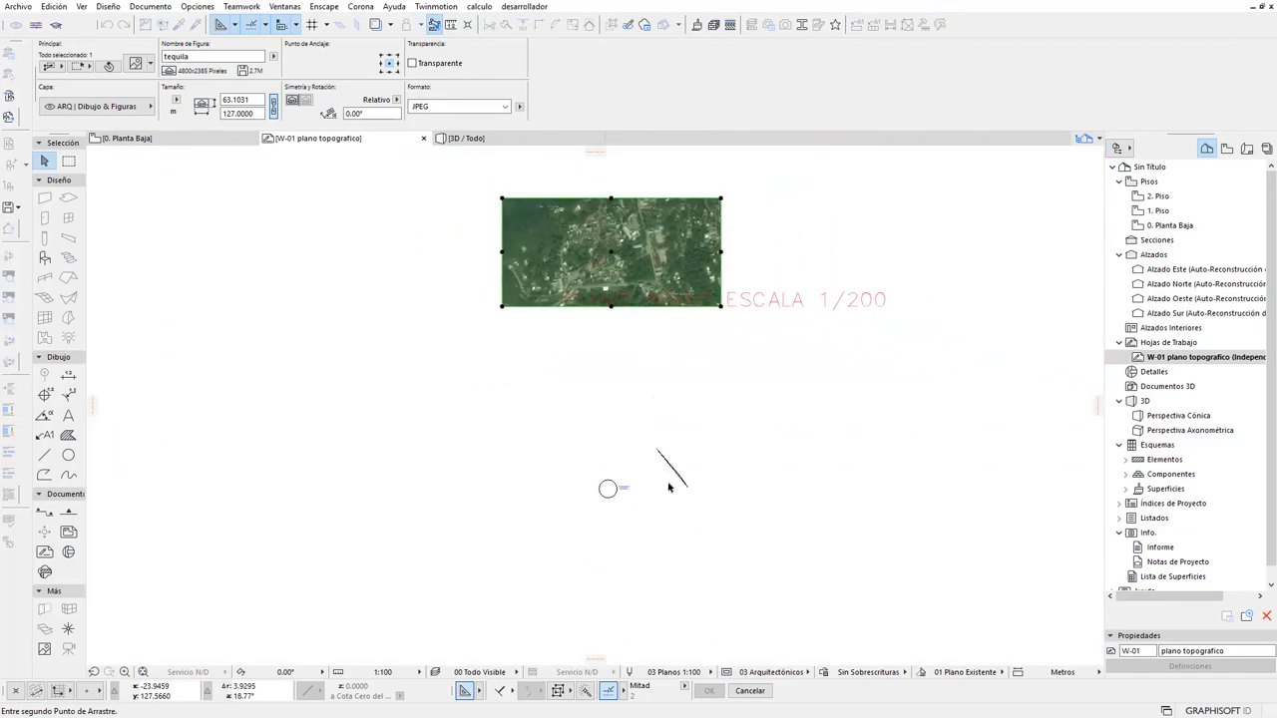
scroll(668, 486, "up", 3)
scroll(538, 544, "up", 2)
left_click(573, 480)
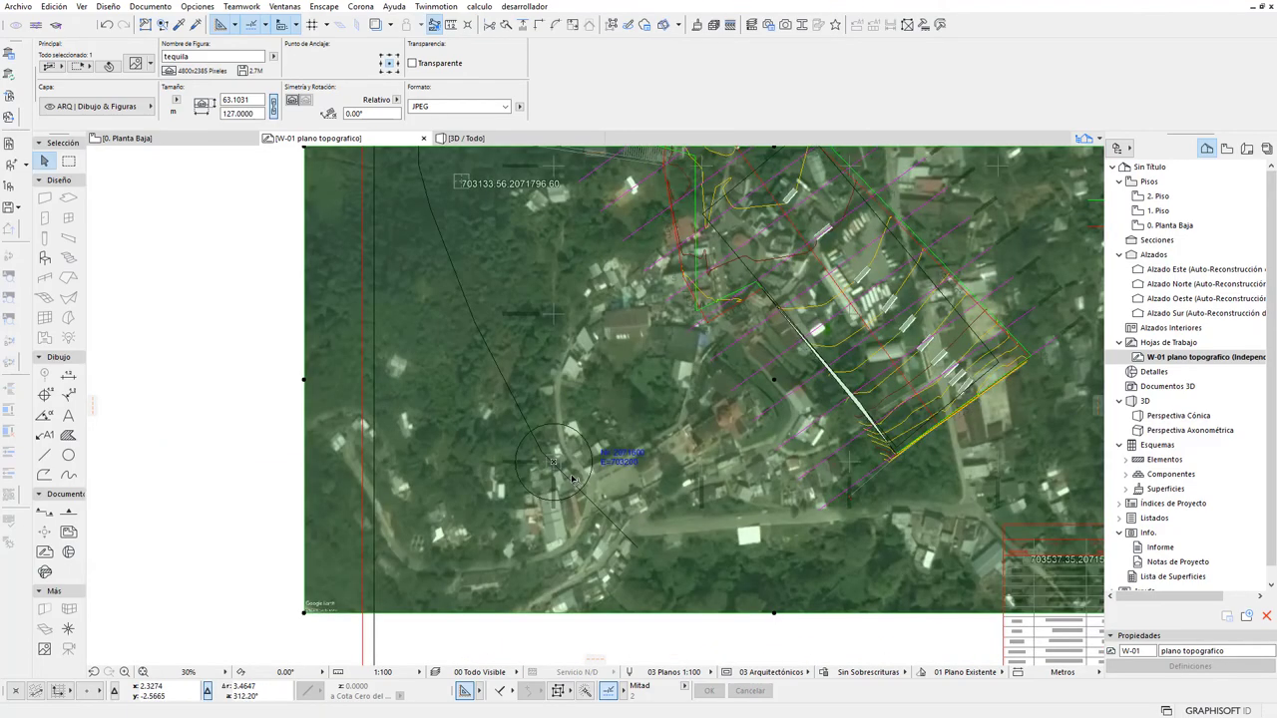
Zoom onto the 50 m scale bar over the coordinate table and deselect the image.
scroll(573, 479, "down", 3)
scroll(648, 499, "down", 1)
scroll(750, 529, "up", 4)
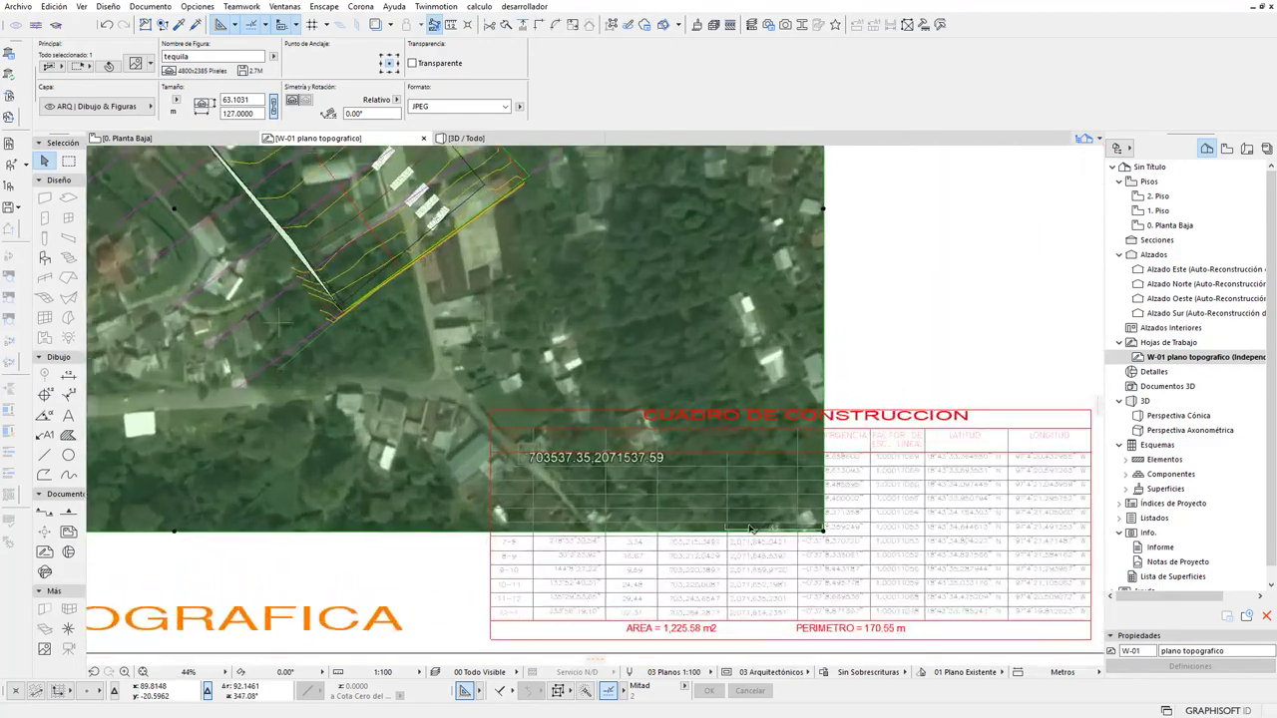
scroll(750, 528, "up", 3)
scroll(798, 543, "up", 1)
scroll(808, 549, "down", 1)
scroll(810, 564, "up", 2)
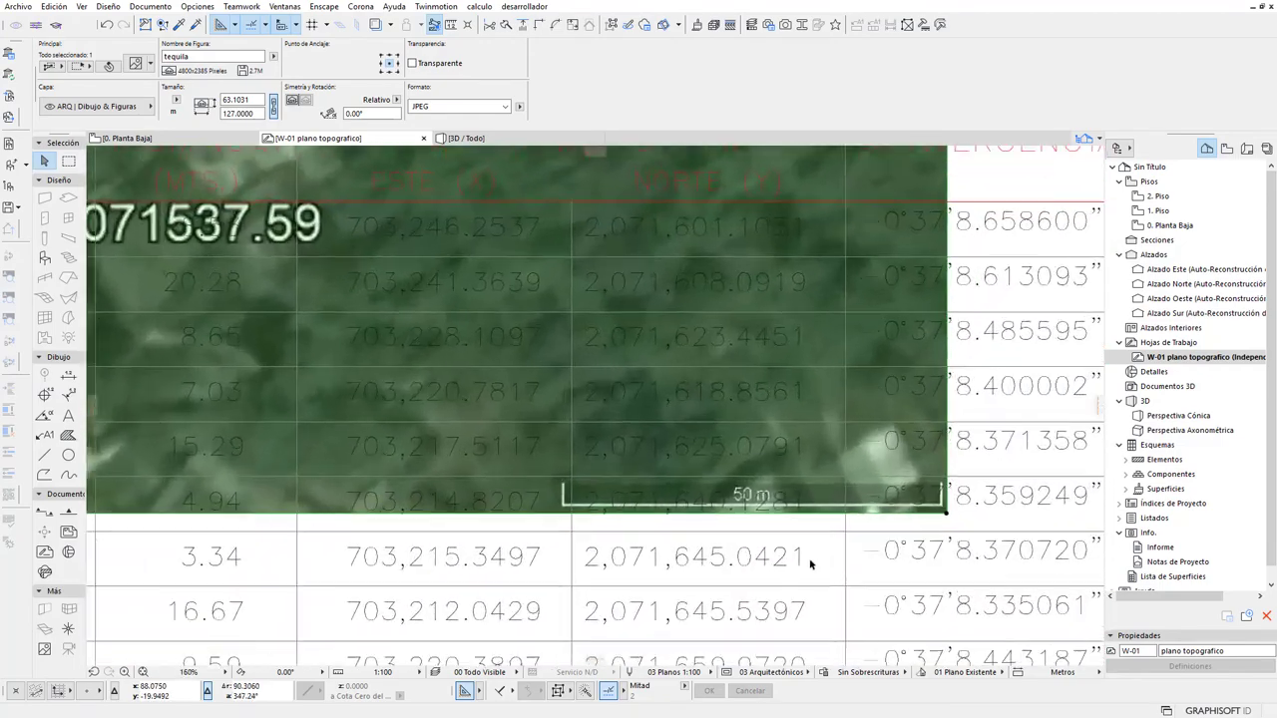
scroll(775, 482, "up", 1)
key("Escape")
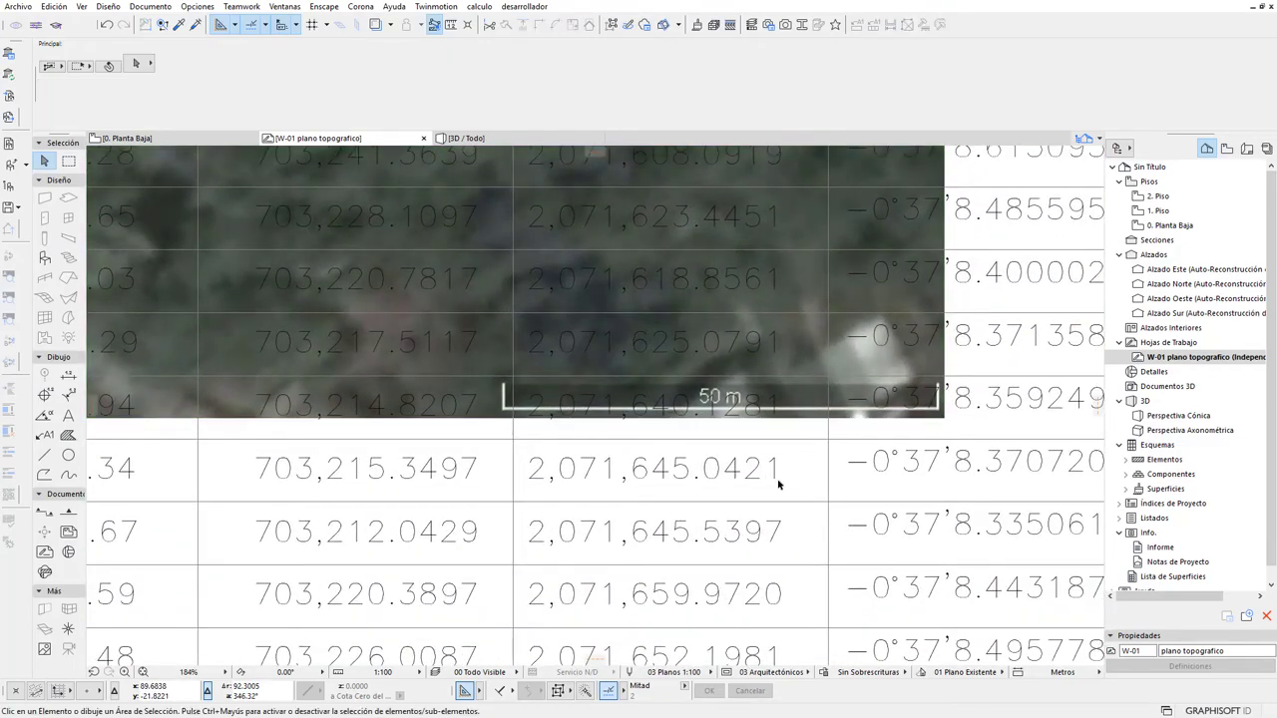
Resize the image graphically so its scale bar spans 50 m, giving 484.0026 by 240.4088 m.
left_click(943, 423)
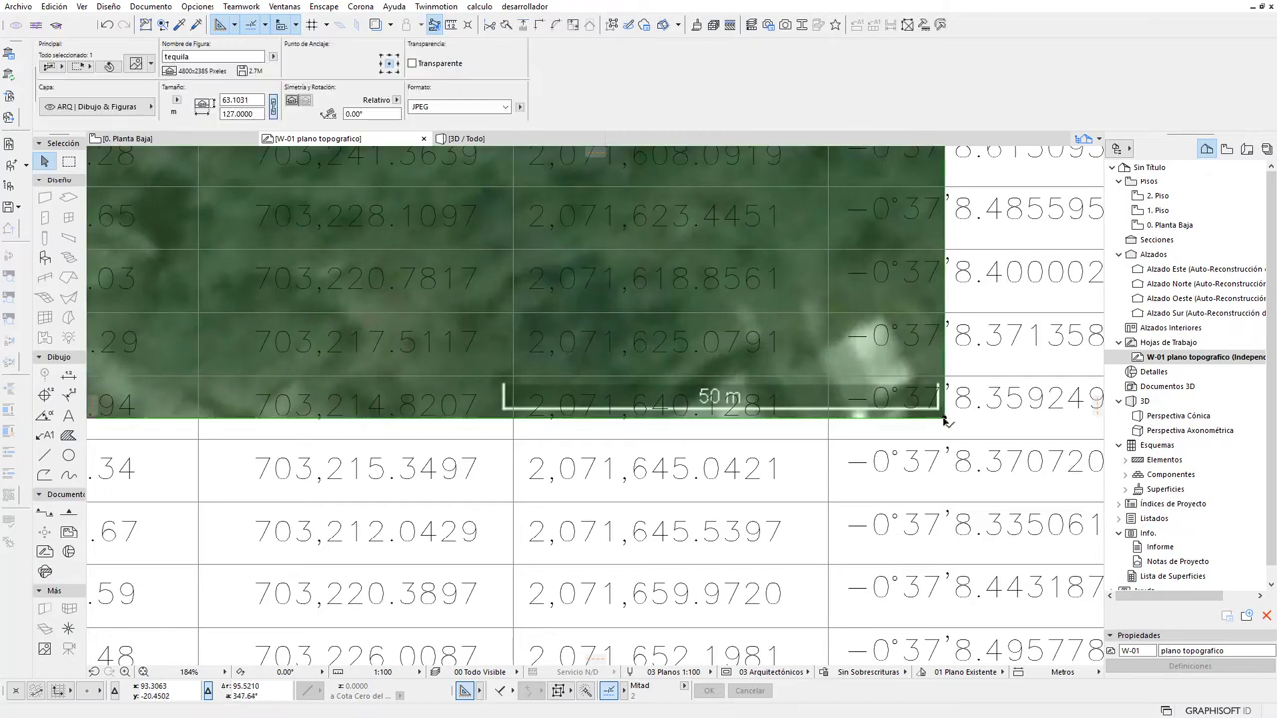
key("ctrl+k")
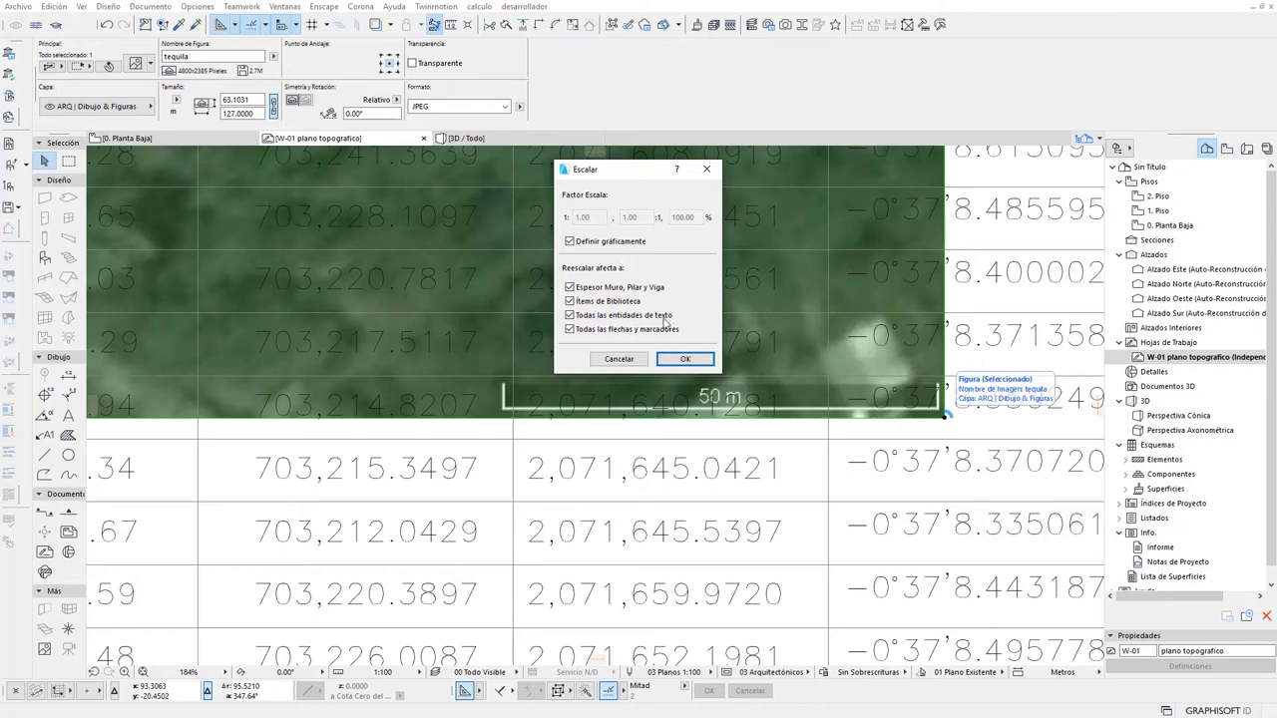
left_click(685, 361)
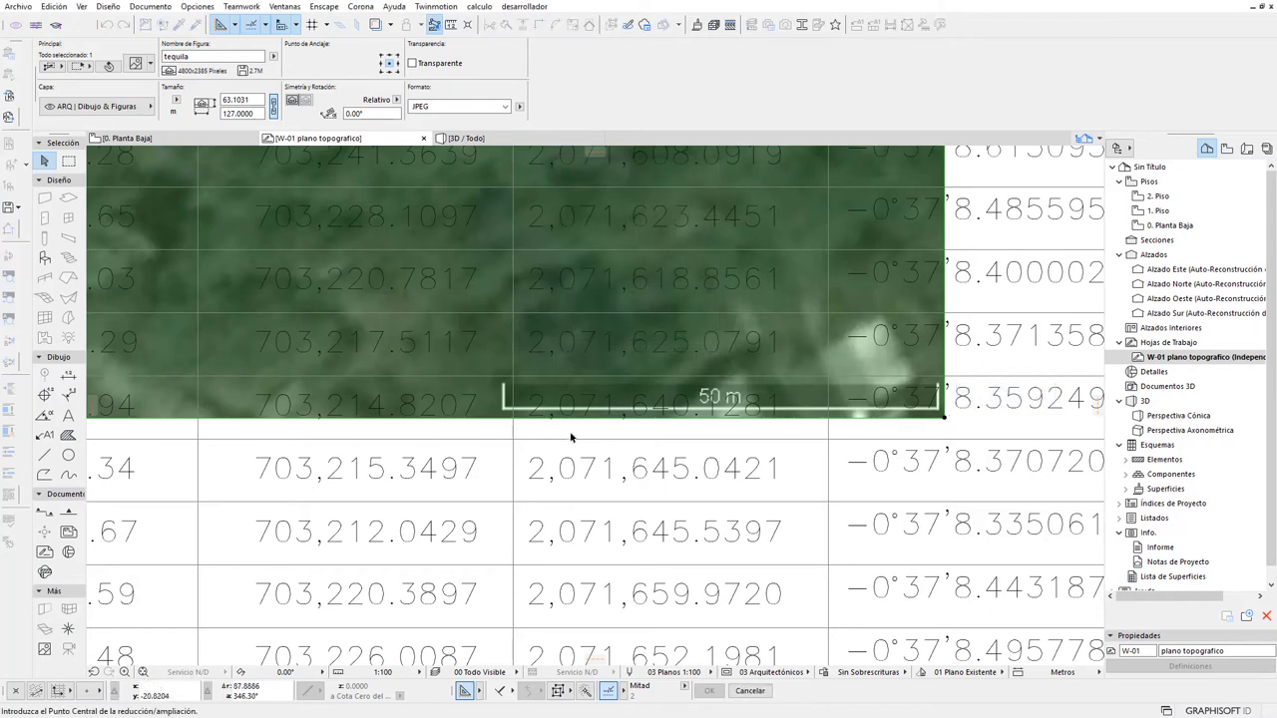
scroll(516, 426, "up", 3)
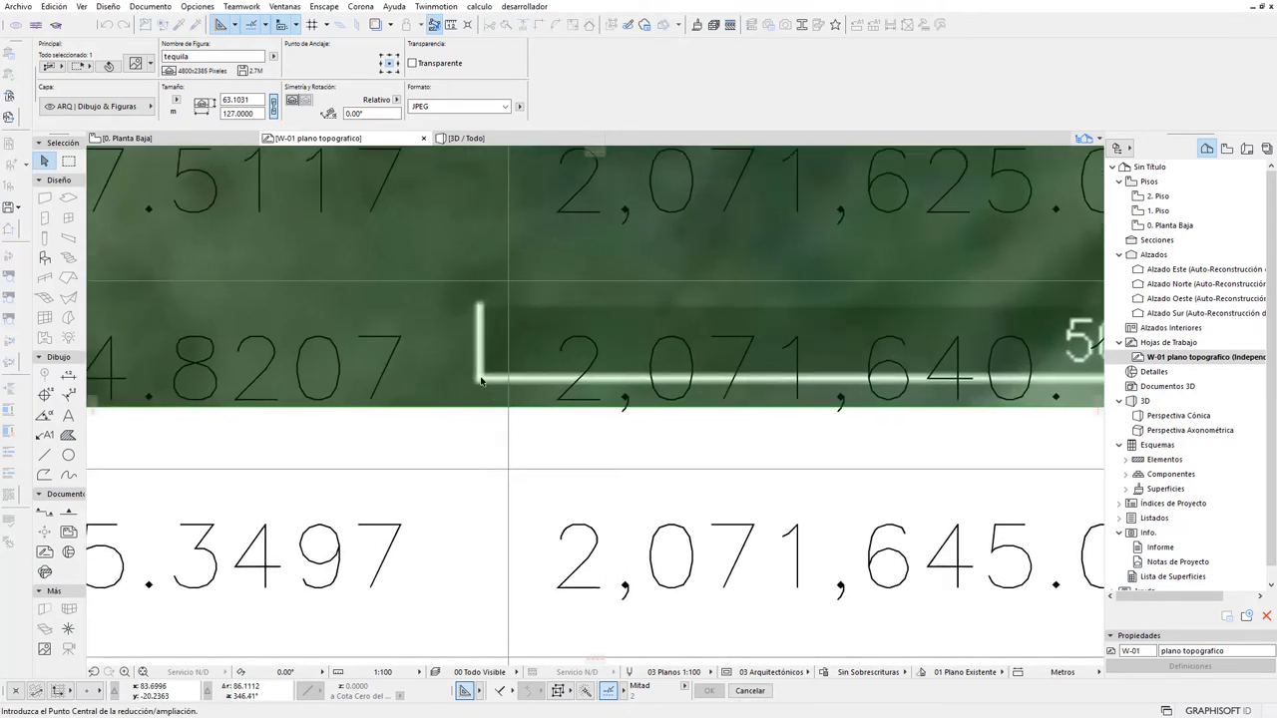
left_click(479, 380)
scroll(599, 399, "down", 3)
scroll(803, 382, "up", 2)
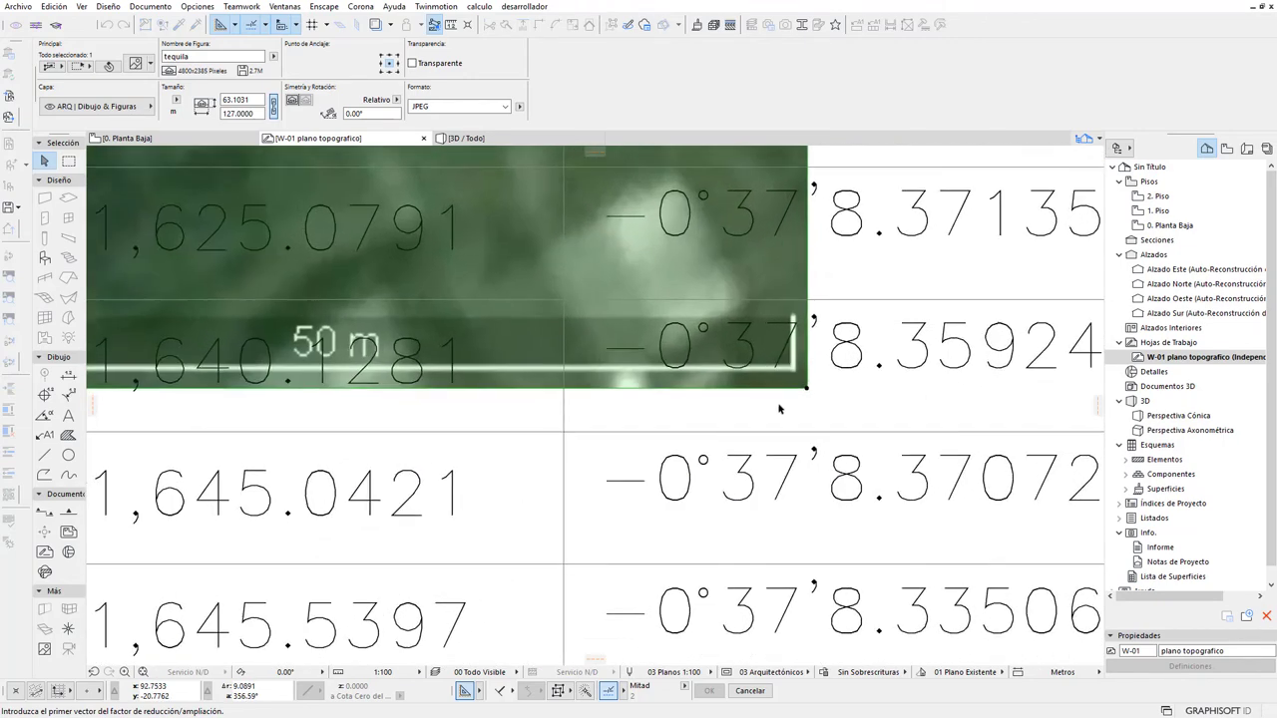
scroll(803, 382, "up", 2)
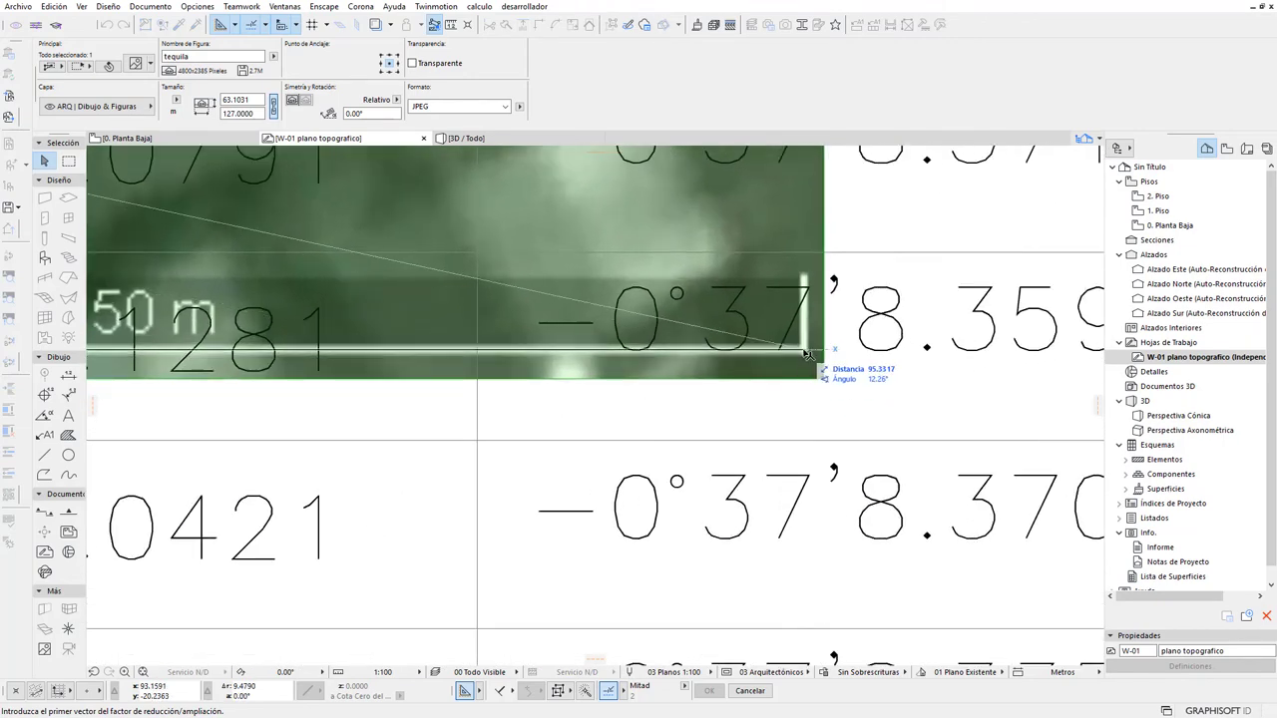
left_click(806, 353)
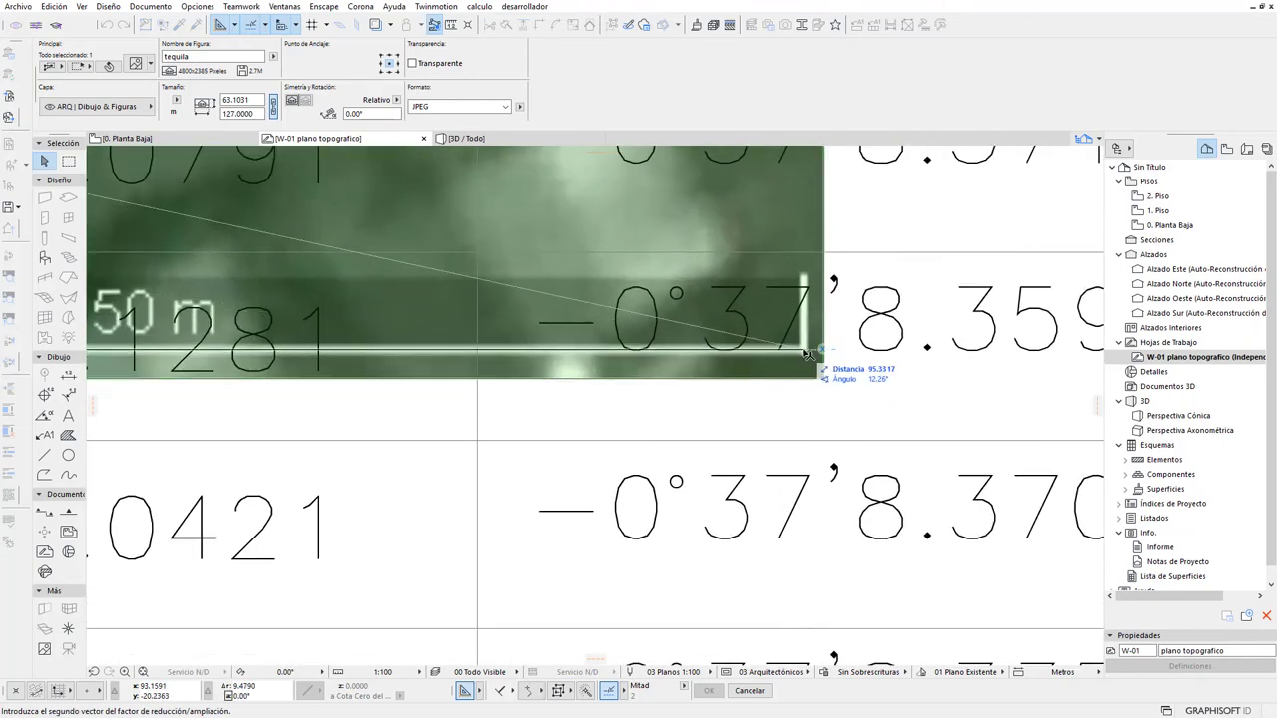
type("50")
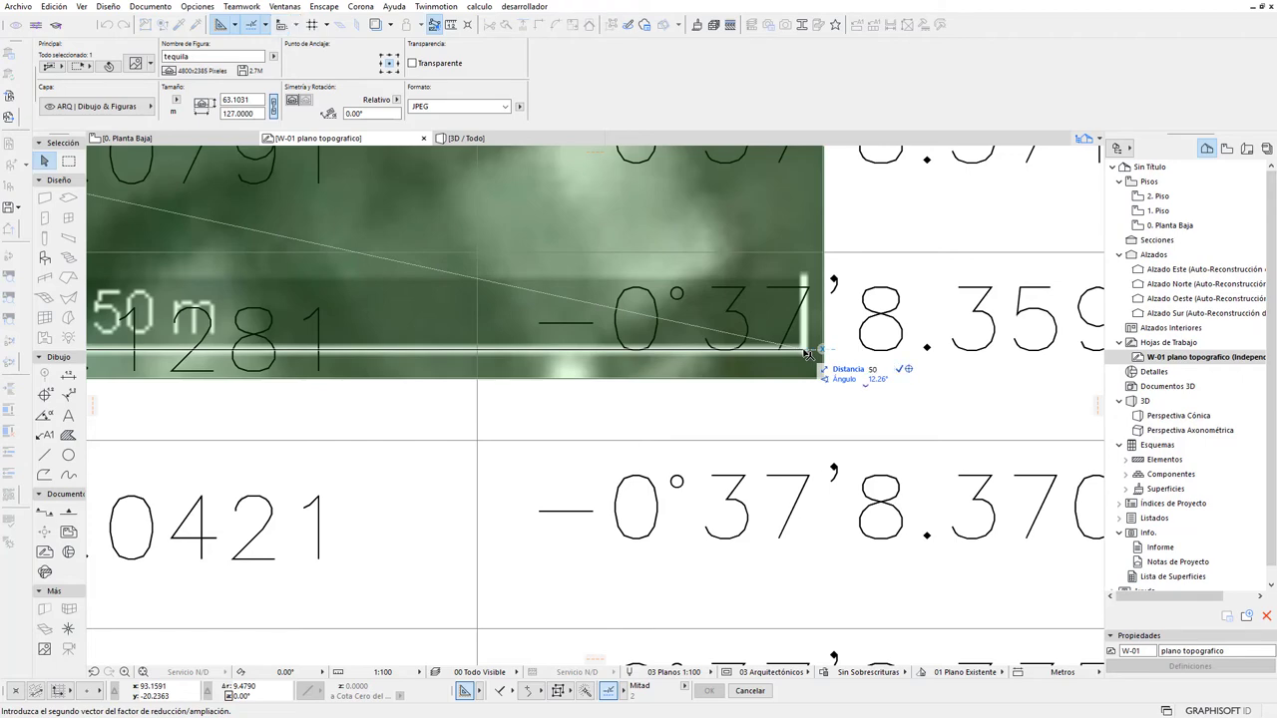
key("Return")
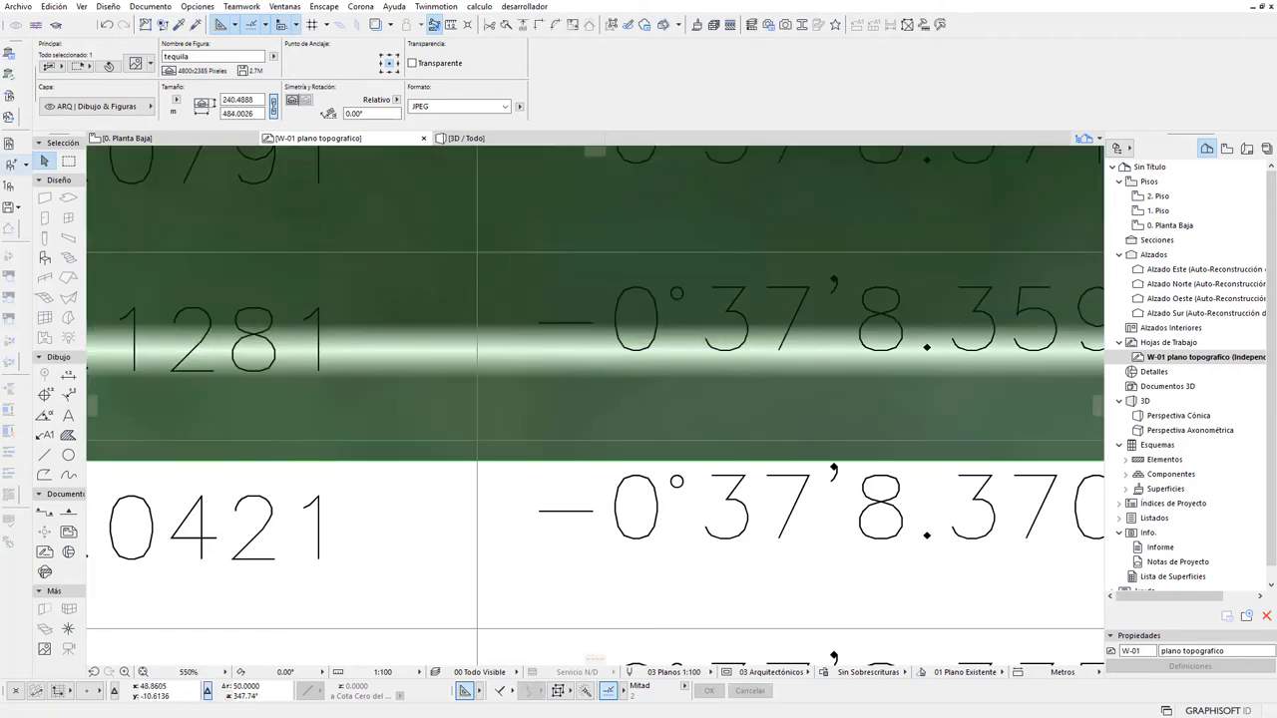
Zoom in and pick the scaled image's marker point as the move origin.
scroll(698, 373, "down", 3)
scroll(697, 373, "down", 5)
scroll(692, 385, "down", 5)
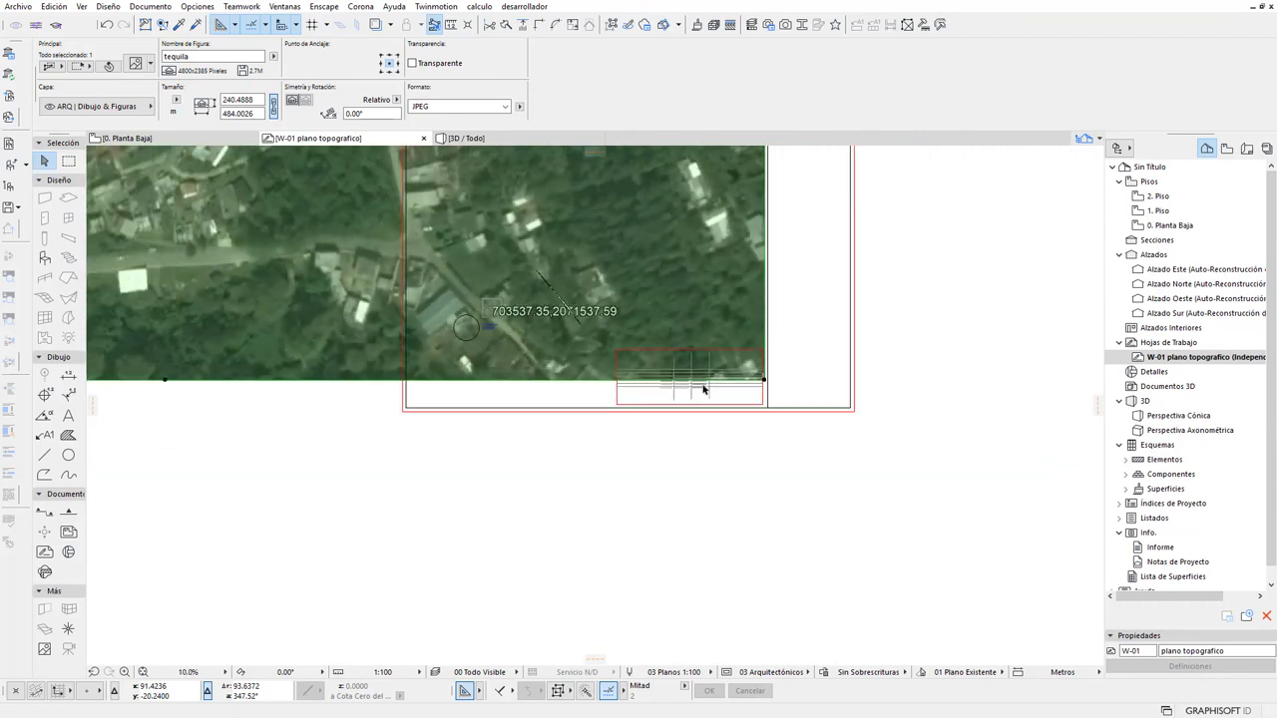
scroll(784, 385, "down", 5)
scroll(761, 422, "down", 3)
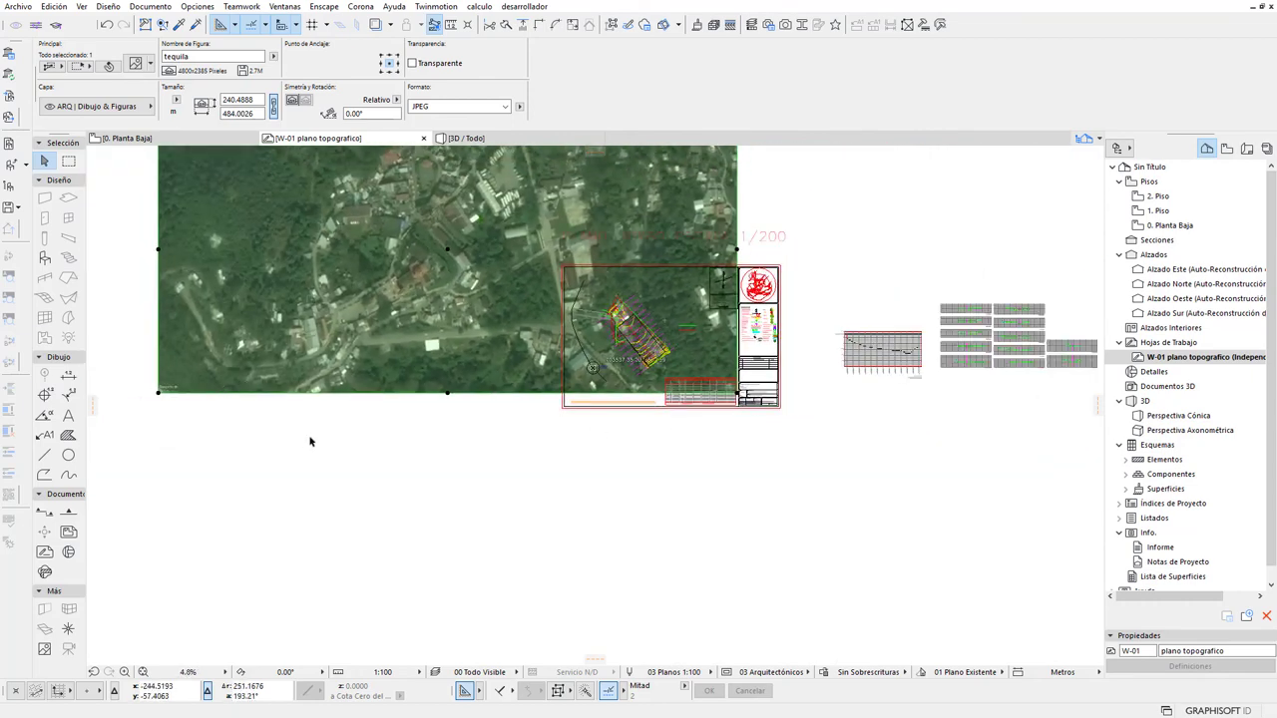
scroll(433, 524, "up", 2)
scroll(421, 541, "up", 1)
scroll(359, 439, "up", 2)
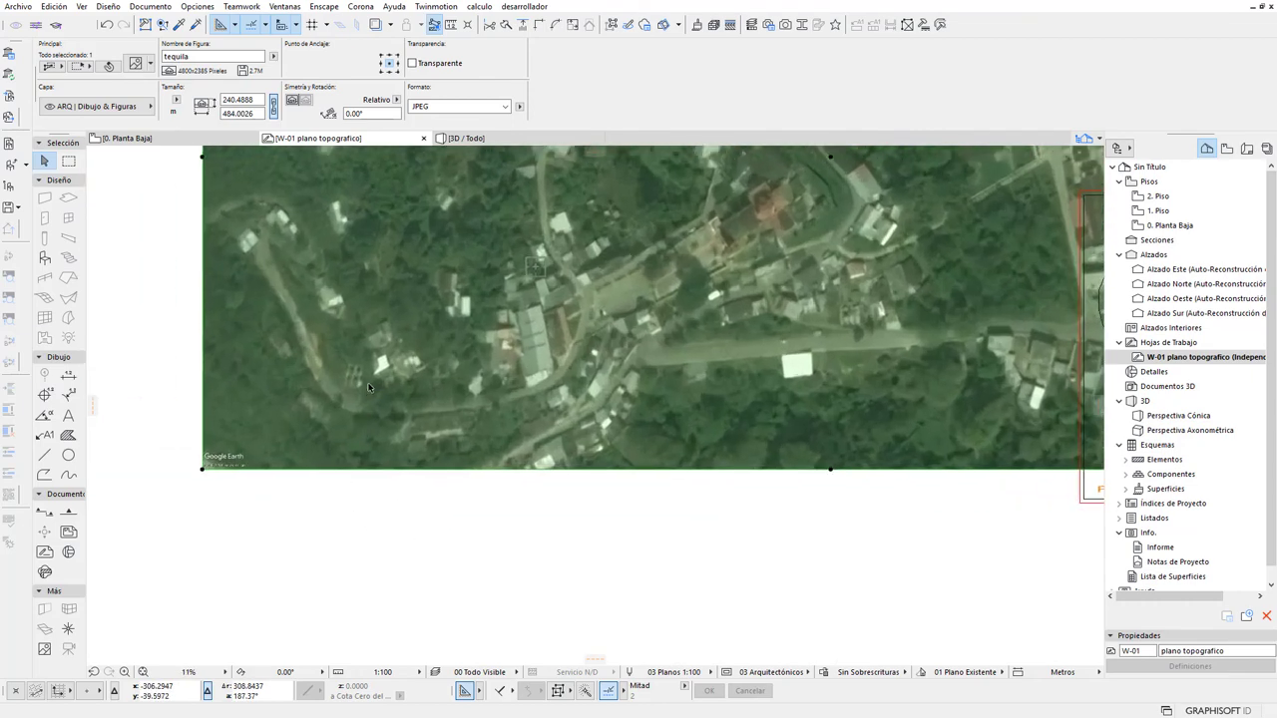
scroll(368, 387, "up", 2)
scroll(375, 385, "down", 2)
scroll(375, 385, "down", 1)
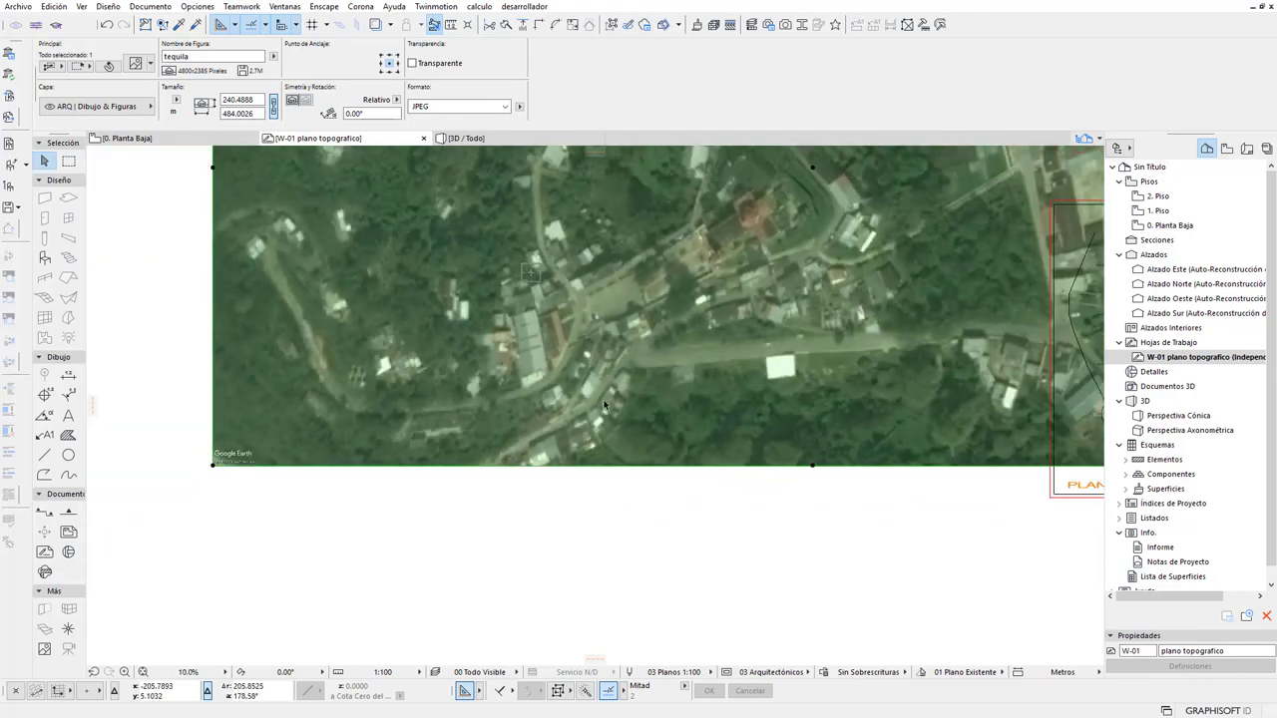
scroll(604, 404, "up", 3)
scroll(607, 352, "up", 3)
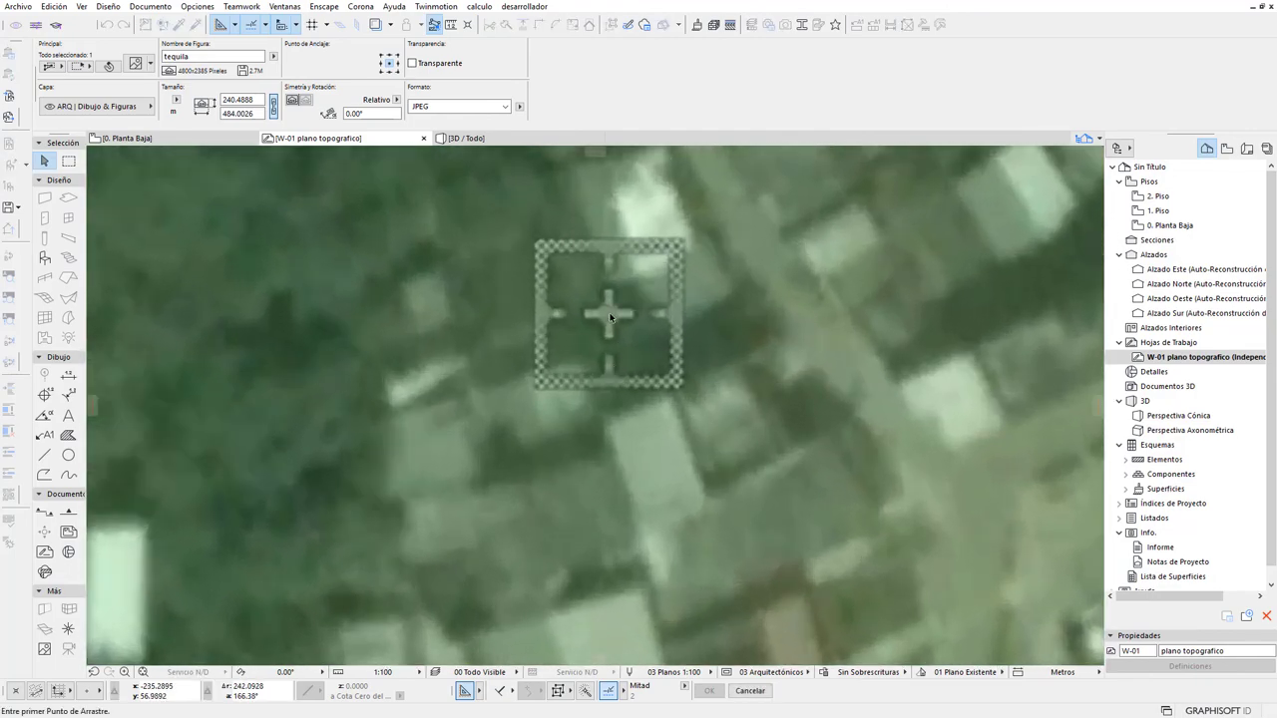
left_click(610, 317)
Drop the image's marker onto the N=2071600 E=703200 point, then deselect and recentre the view.
scroll(610, 318, "down", 3)
scroll(643, 318, "down", 2)
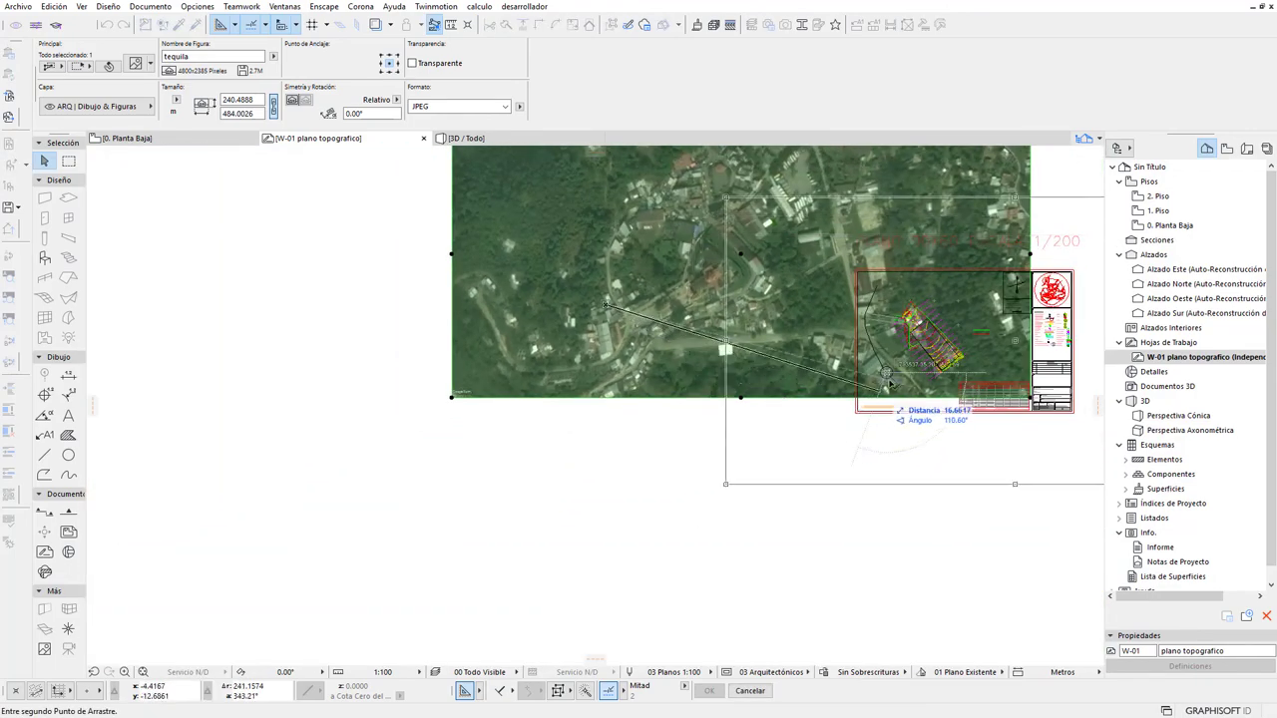
scroll(888, 384, "up", 3)
scroll(868, 359, "up", 3)
scroll(857, 349, "up", 2)
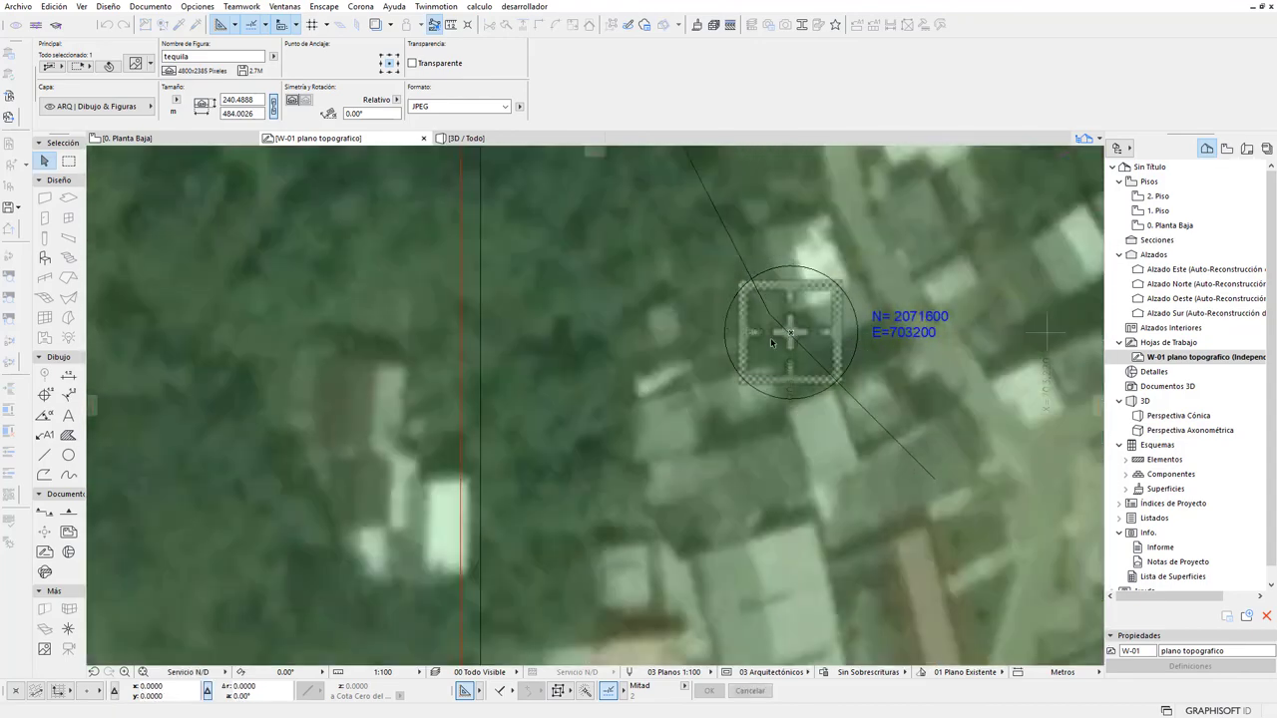
left_click(771, 342)
scroll(771, 342, "down", 3)
scroll(718, 329, "down", 2)
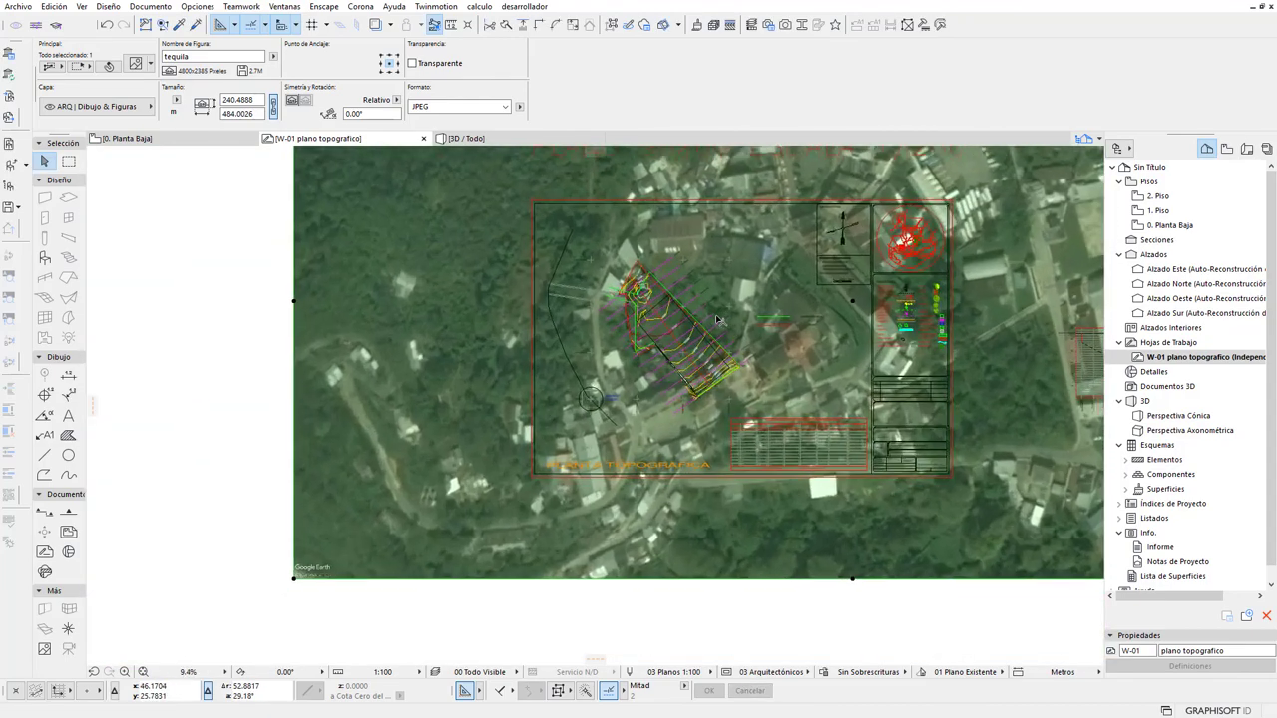
scroll(716, 319, "up", 1)
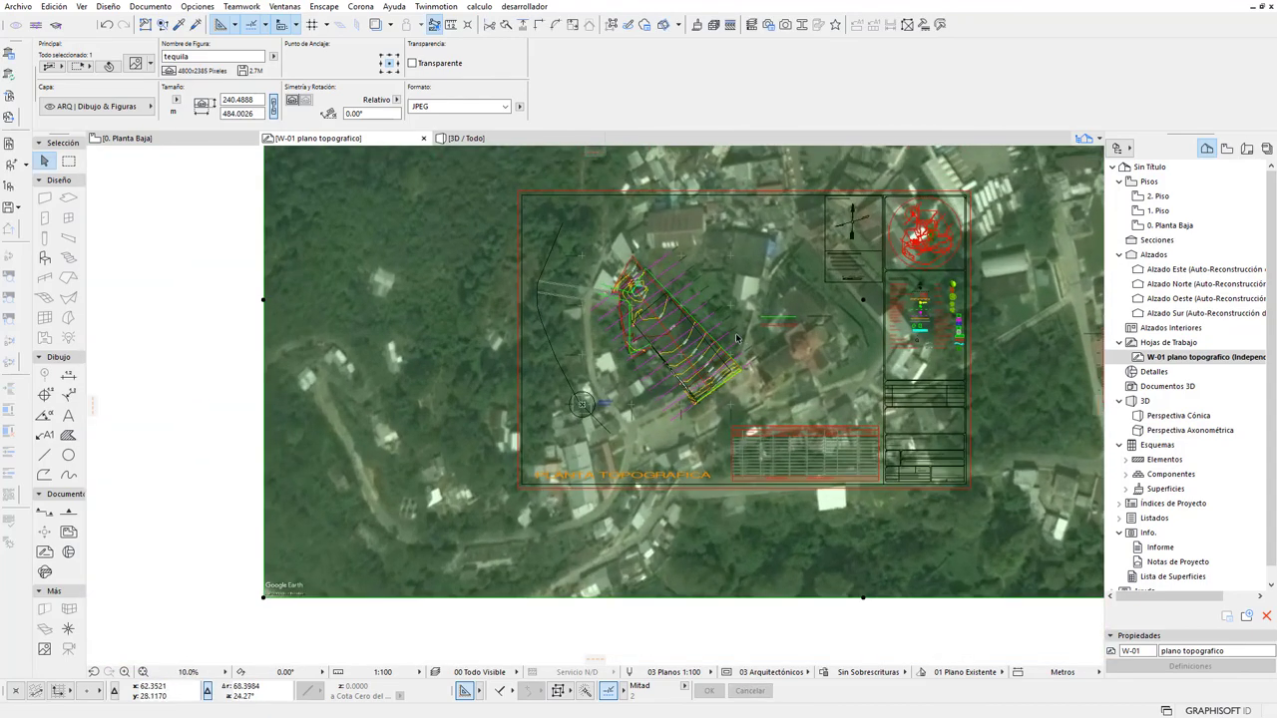
left_click(208, 375)
middle_click_drag(743, 349, 643, 421)
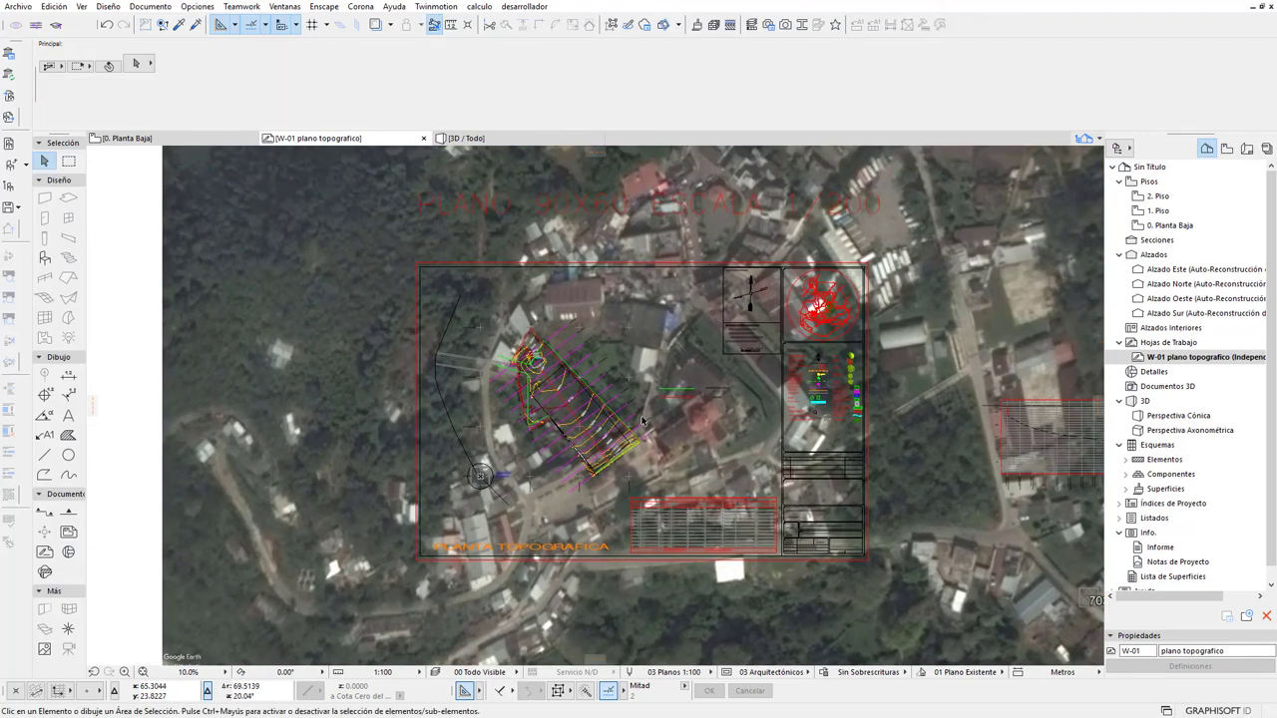
Switch the Info Box readout to relative coordinates (Coordenadas Relativas en el Informador).
scroll(409, 494, "down", 3)
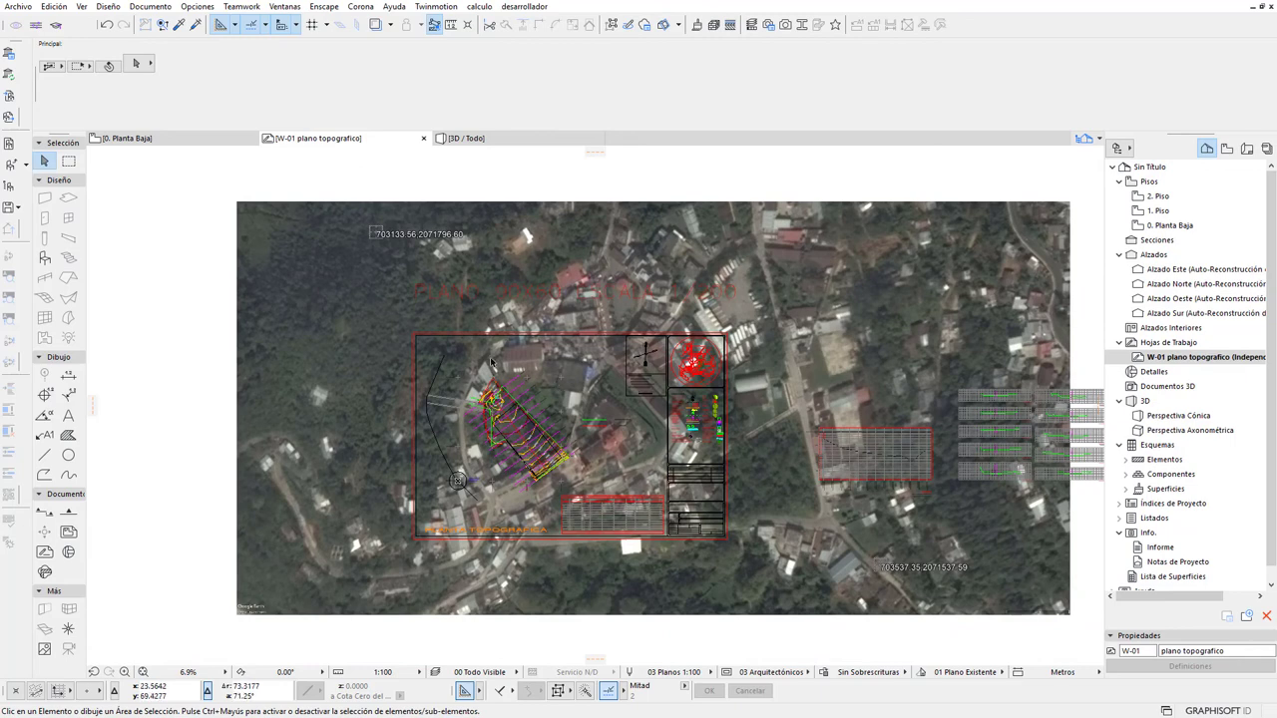
middle_click_drag(458, 481, 419, 463)
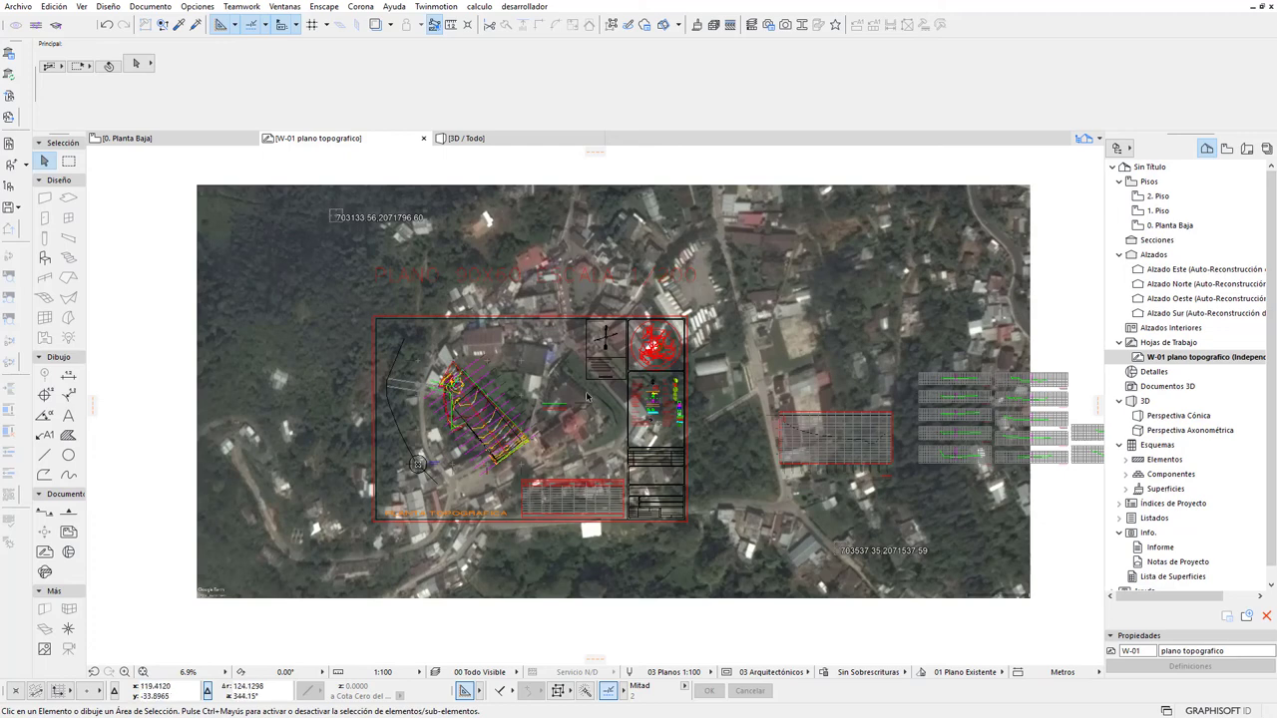
left_click(296, 24)
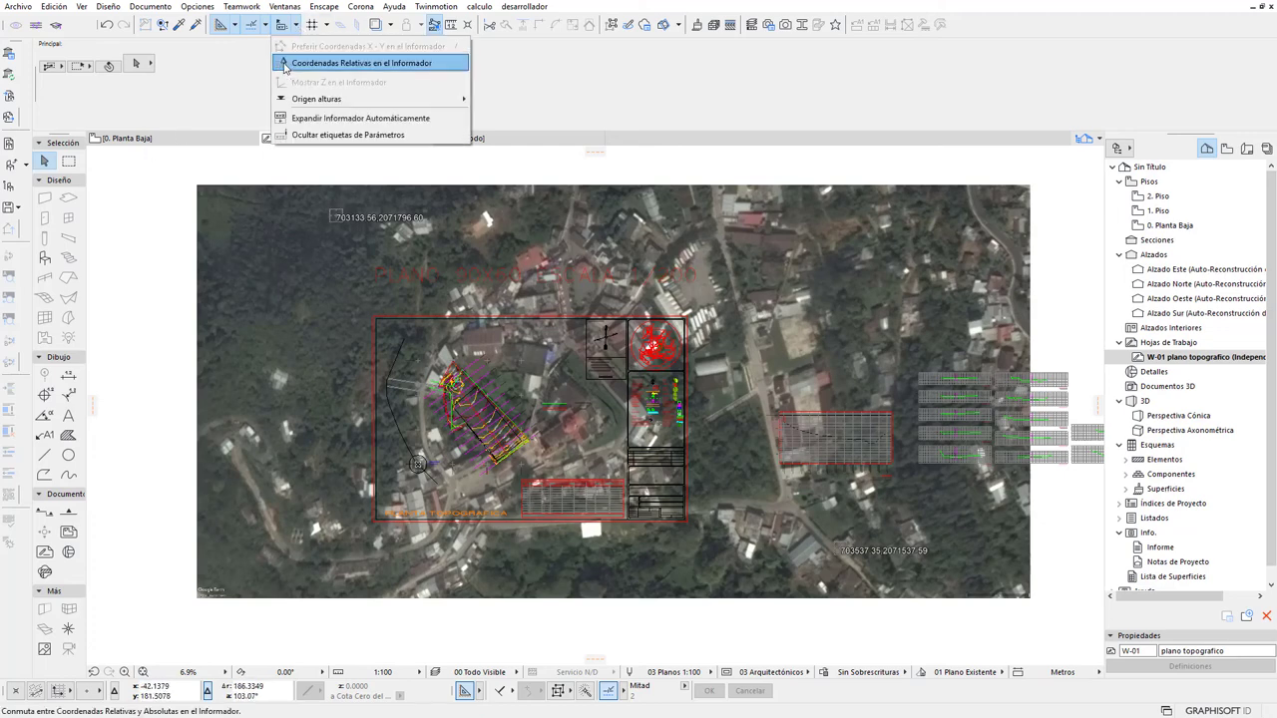
left_click(284, 66)
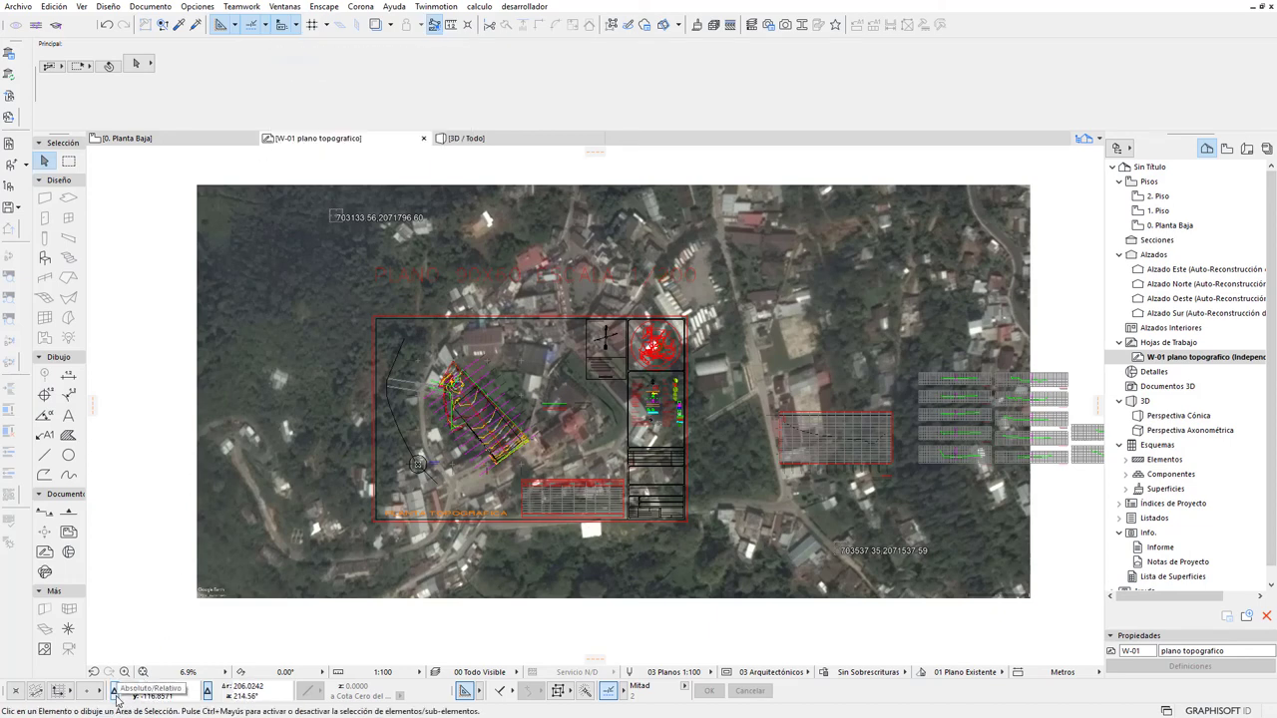
left_click(115, 696)
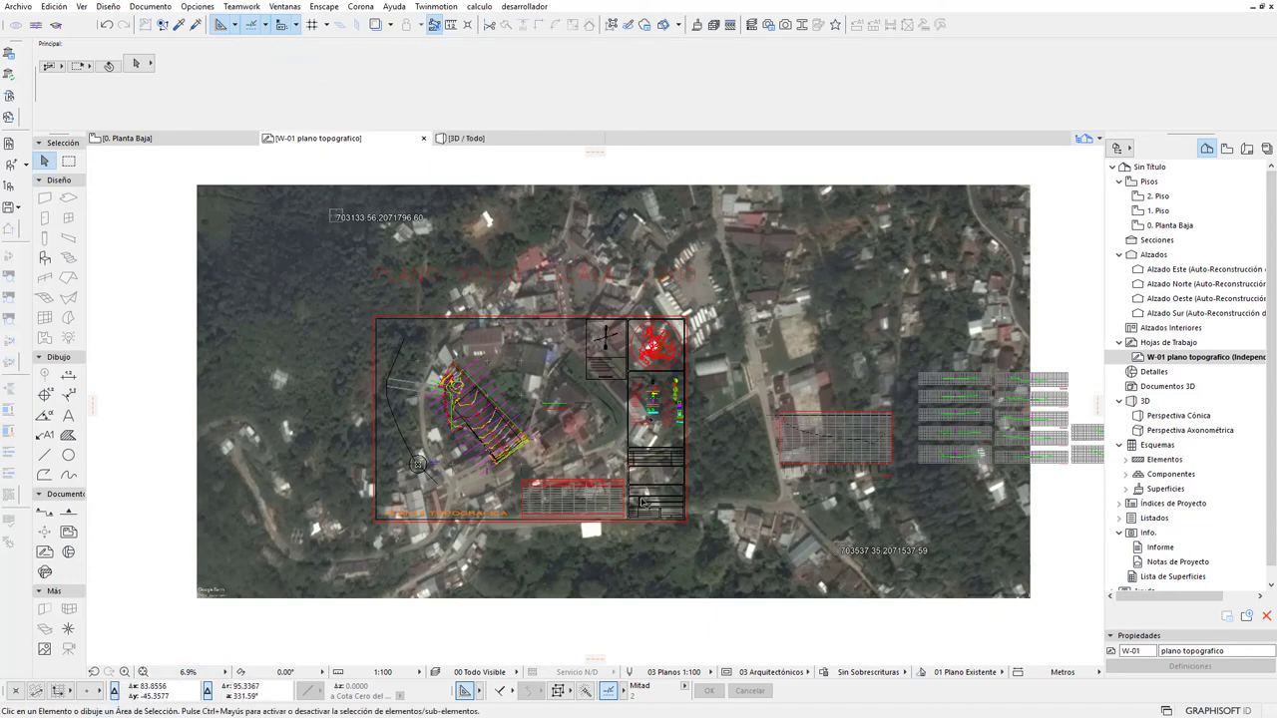
Zoom and pan to inspect the plan contours over the satellite terrain.
scroll(396, 493, "up", 2)
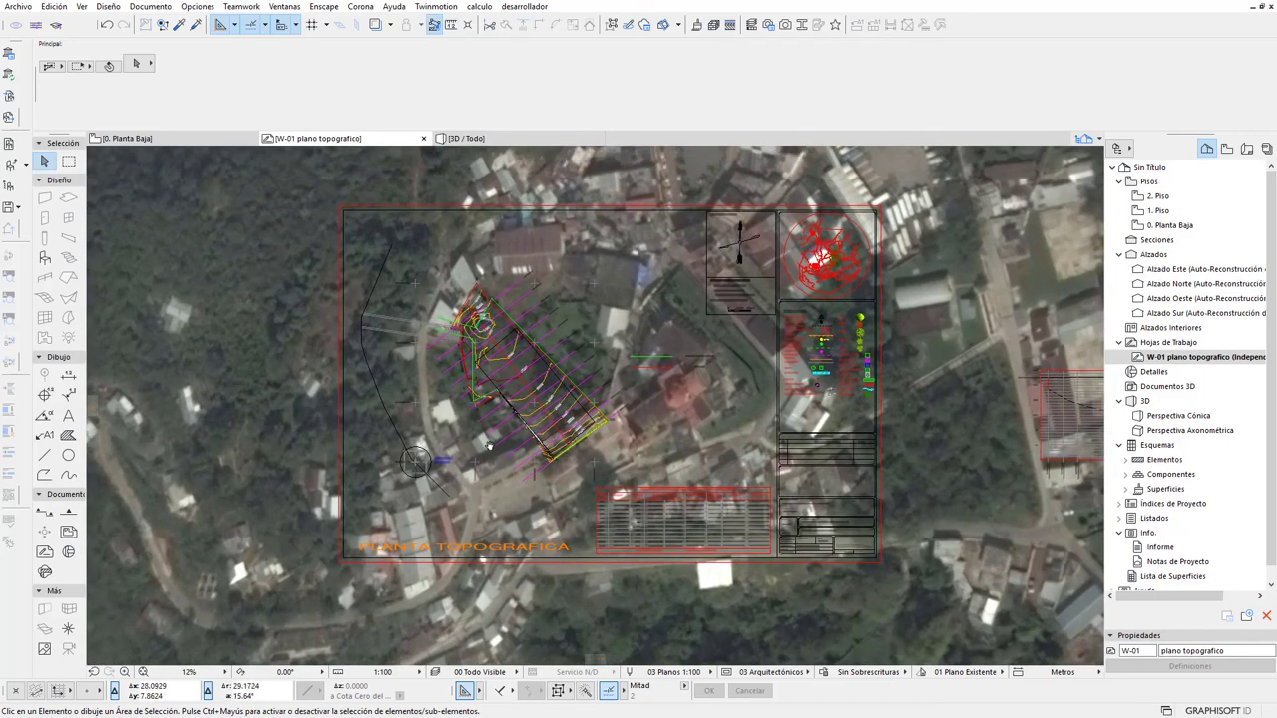
middle_click_drag(488, 447, 469, 451)
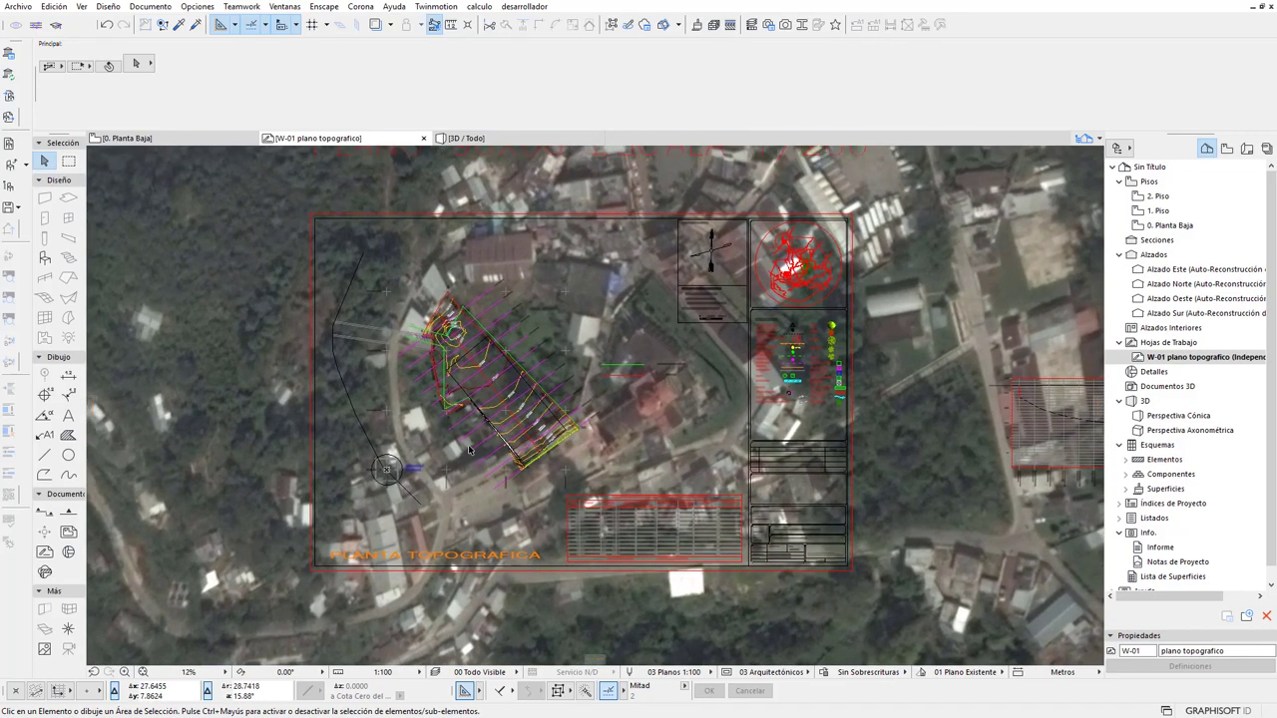
scroll(469, 451, "up", 2)
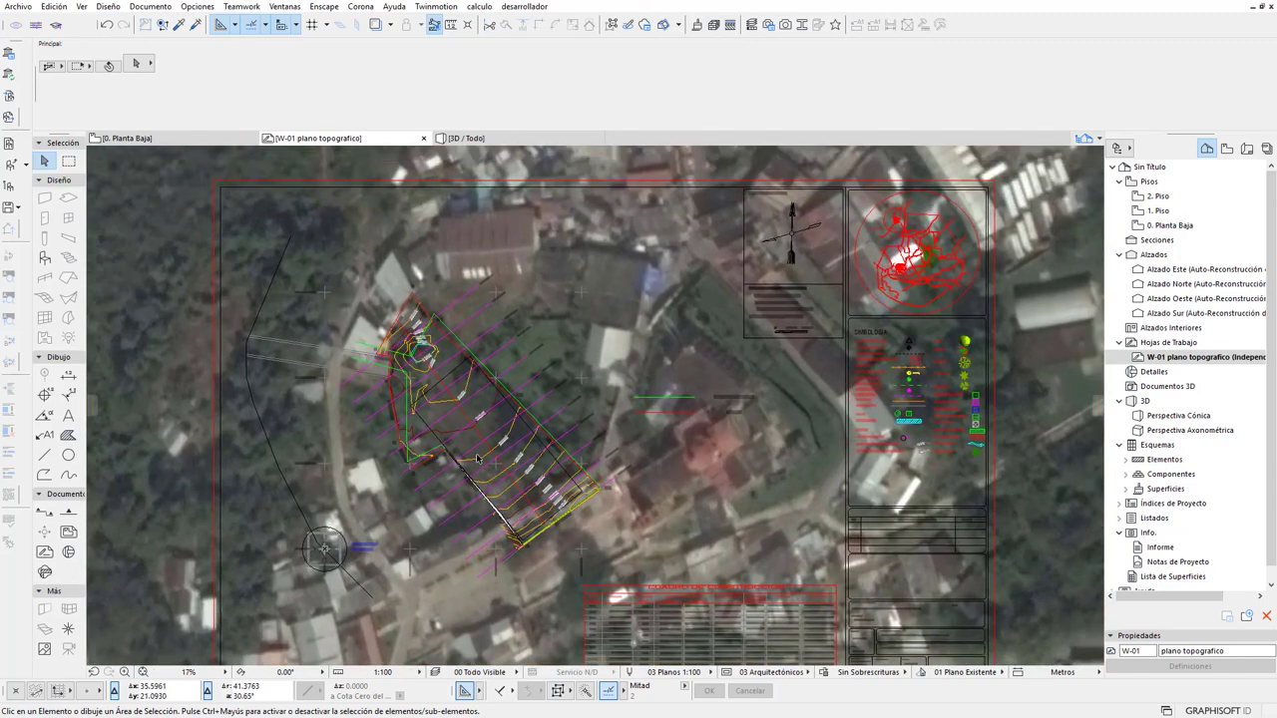
middle_click_drag(481, 457, 492, 451)
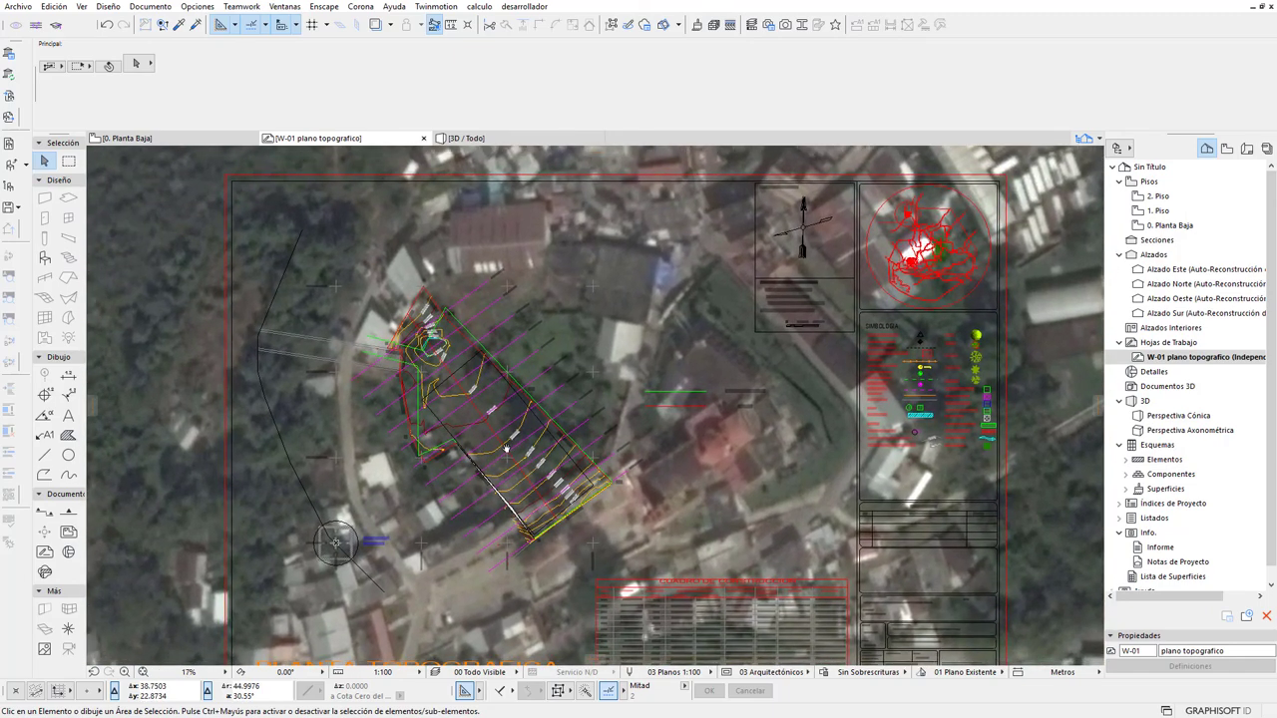